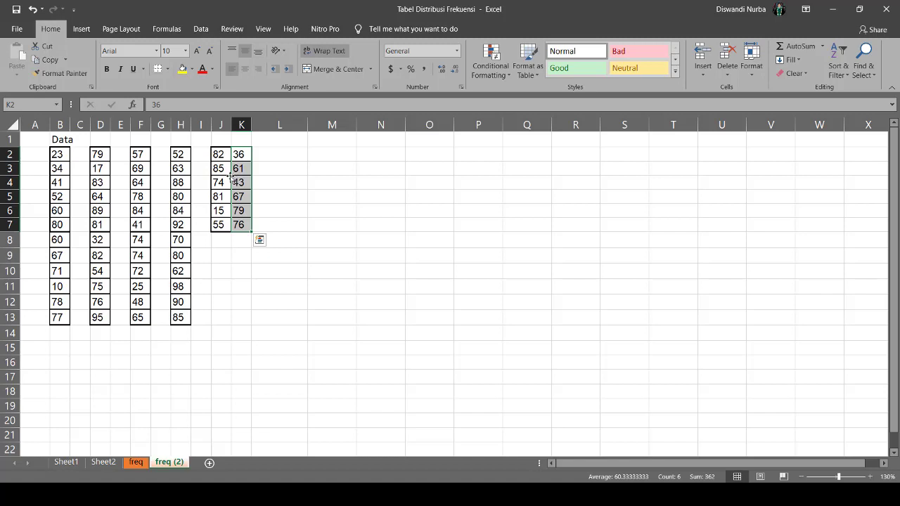
Step: Move the values in K2:K7 to J8:J13, and move D2:D13 beneath the column B data starting at B14
left_click_drag(234, 182, 219, 271)
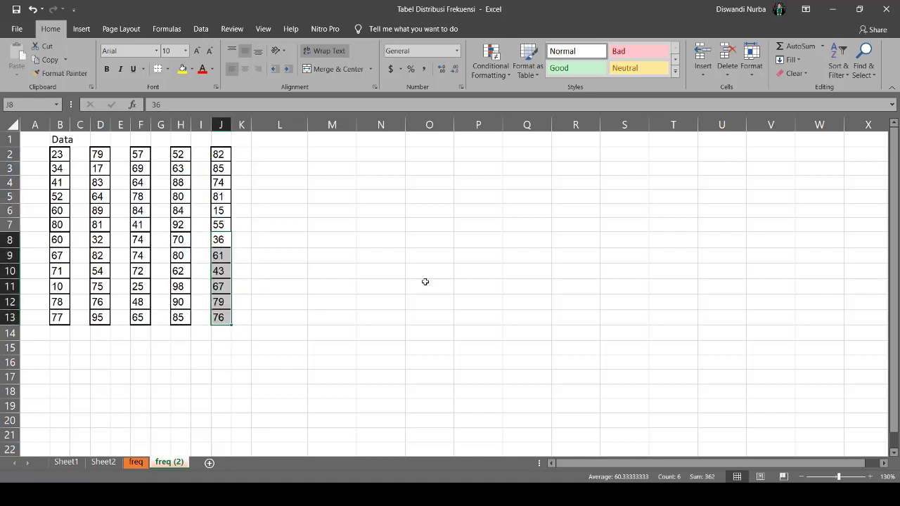
left_click(365, 235)
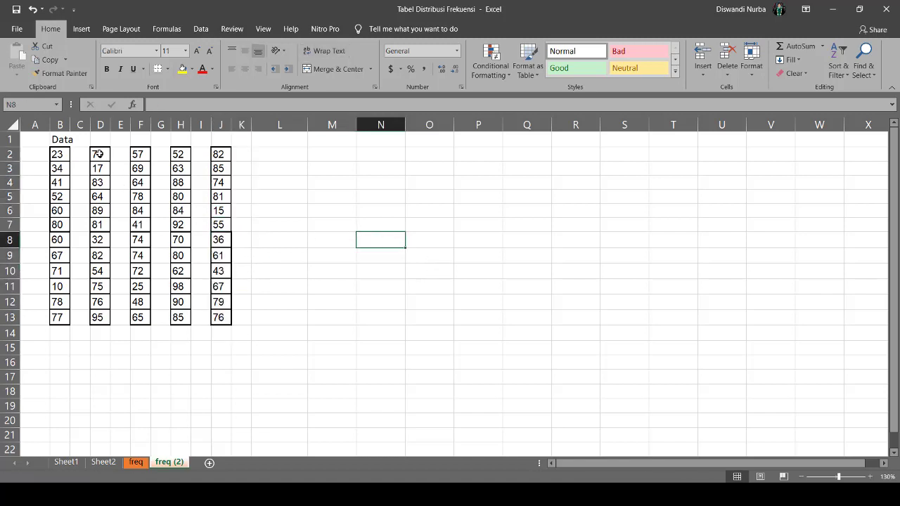
left_click_drag(98, 156, 98, 317)
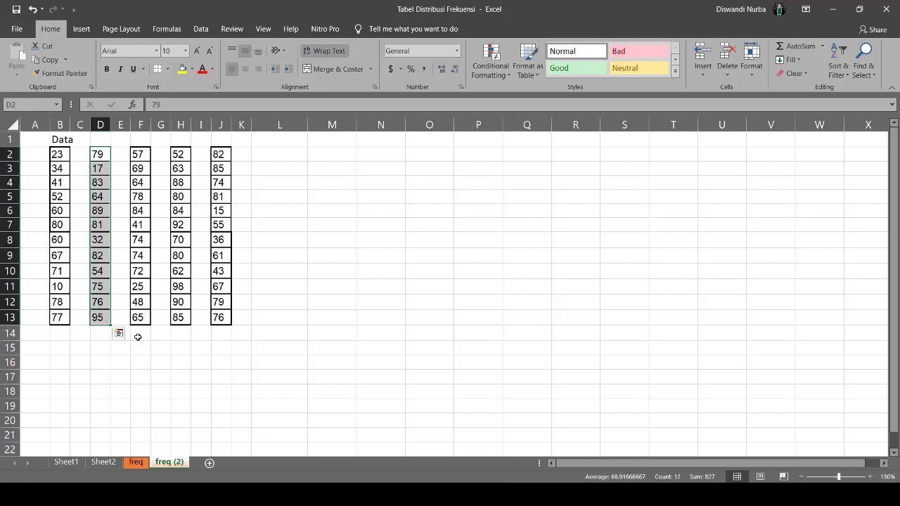
key("ctrl+c")
left_click(59, 328)
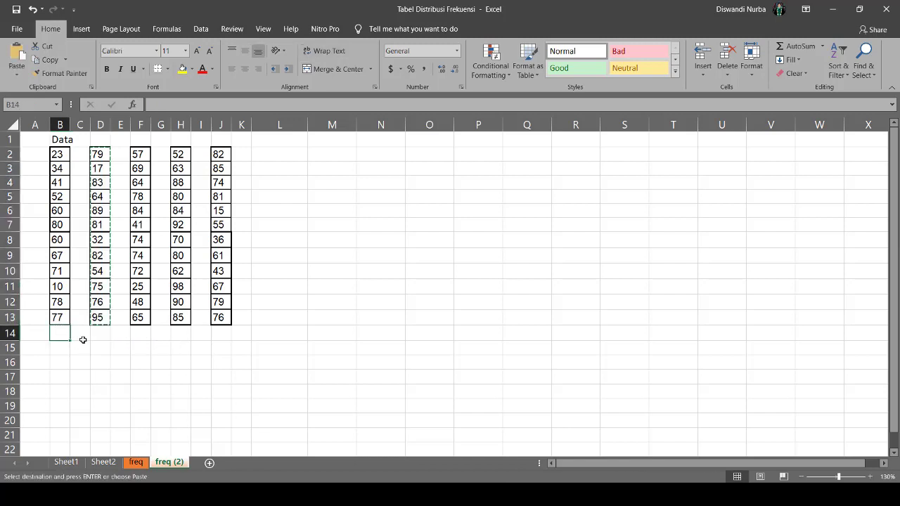
key("ctrl+v")
Step: Move the values in F2:F13 beneath the column B data, starting at B26
left_click(141, 159)
left_click_drag(143, 163, 141, 317)
key("ctrl+c")
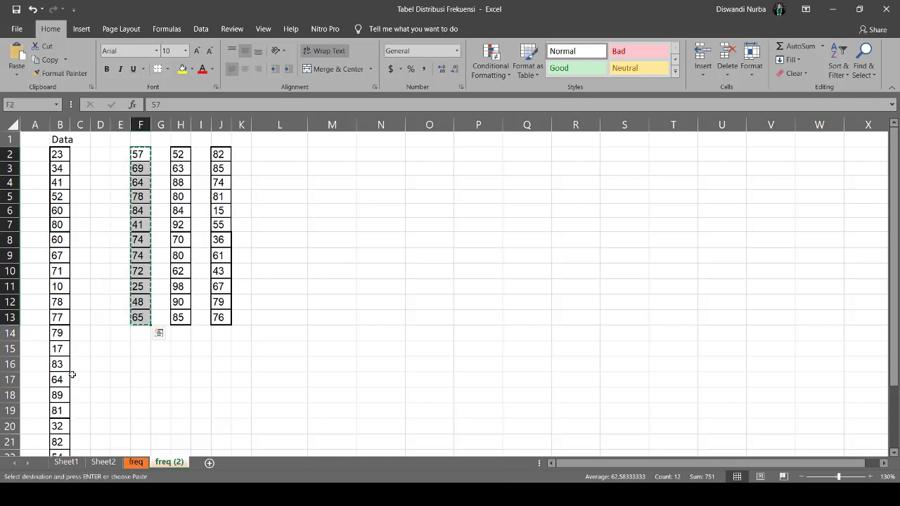
left_click(56, 364)
key("ctrl+Down")
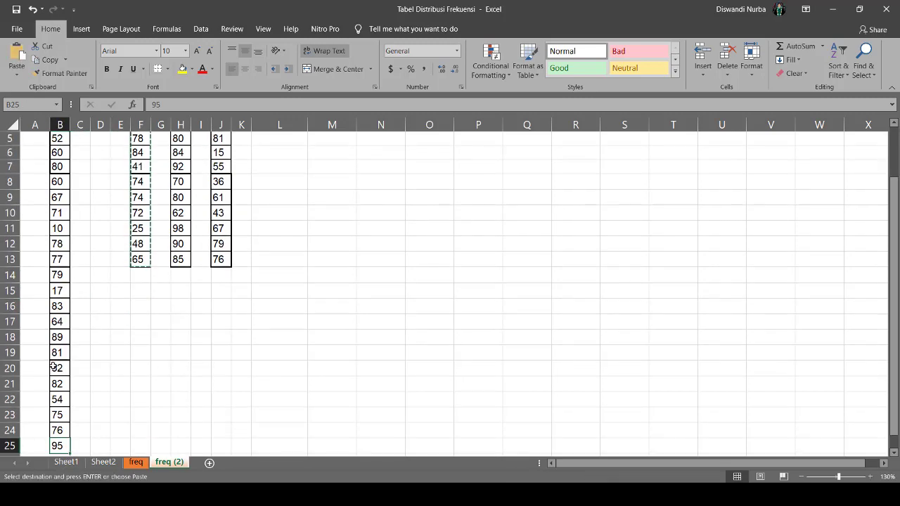
scroll(56, 408, "down", 1)
left_click(60, 423)
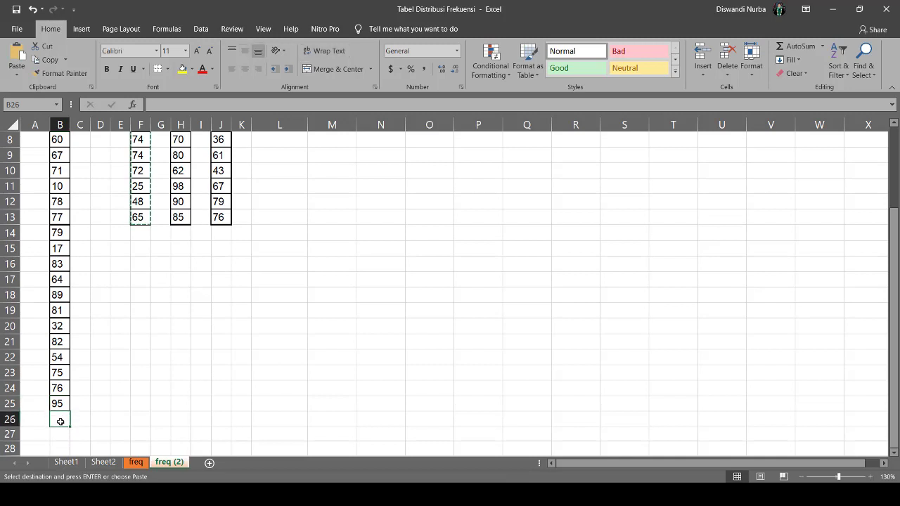
key("ctrl+v")
Step: Move the values in H2:H13 to the end of the column B list, starting at B38
scroll(301, 300, "up", 3)
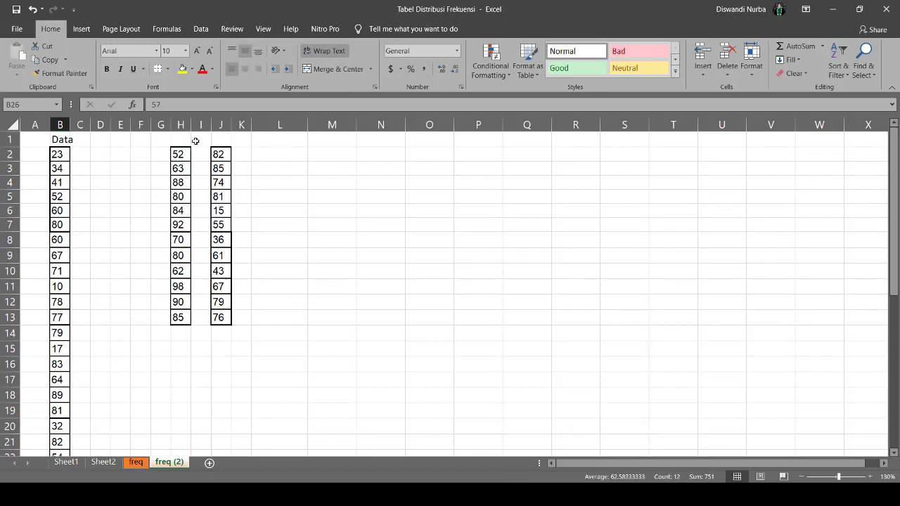
left_click_drag(180, 154, 181, 314)
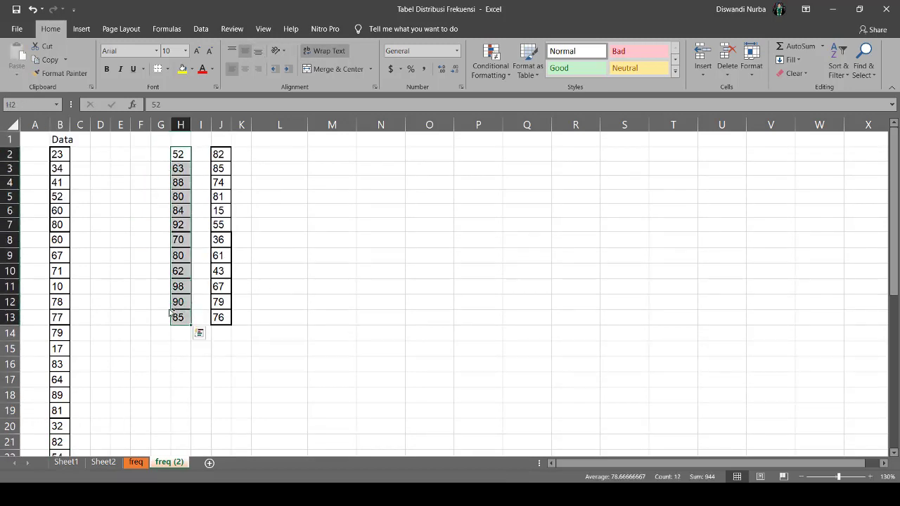
key("ctrl+x")
scroll(104, 364, "down", 7)
left_click(61, 385)
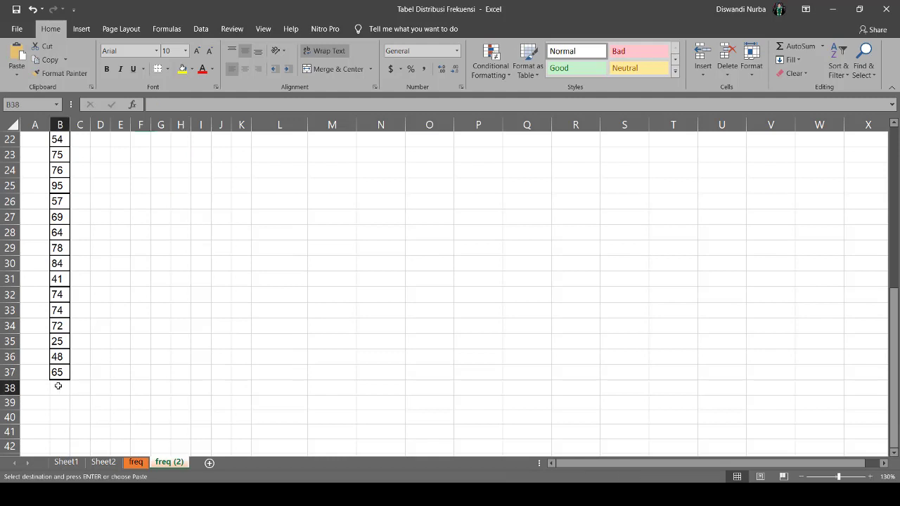
key("ctrl+v")
Step: Move the values in J2:J13 to the end of the column B list, starting at B50
scroll(168, 384, "up", 7)
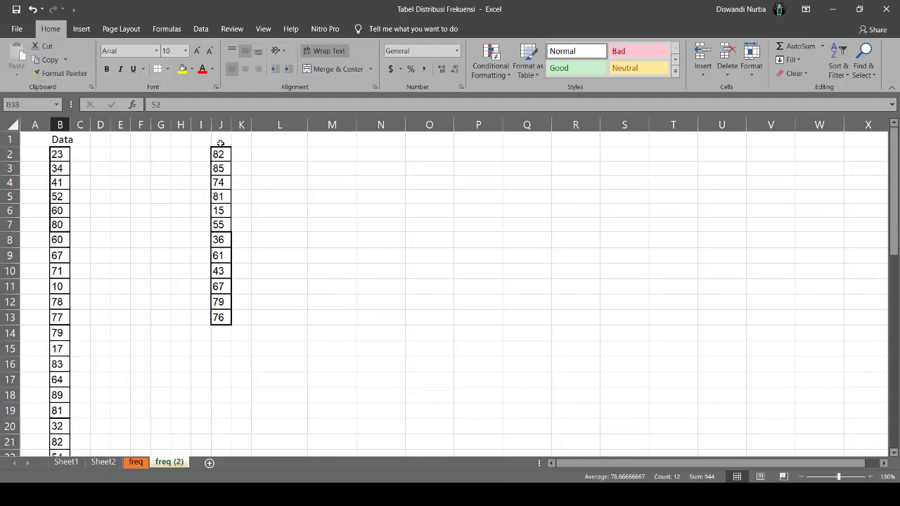
left_click_drag(219, 154, 219, 313)
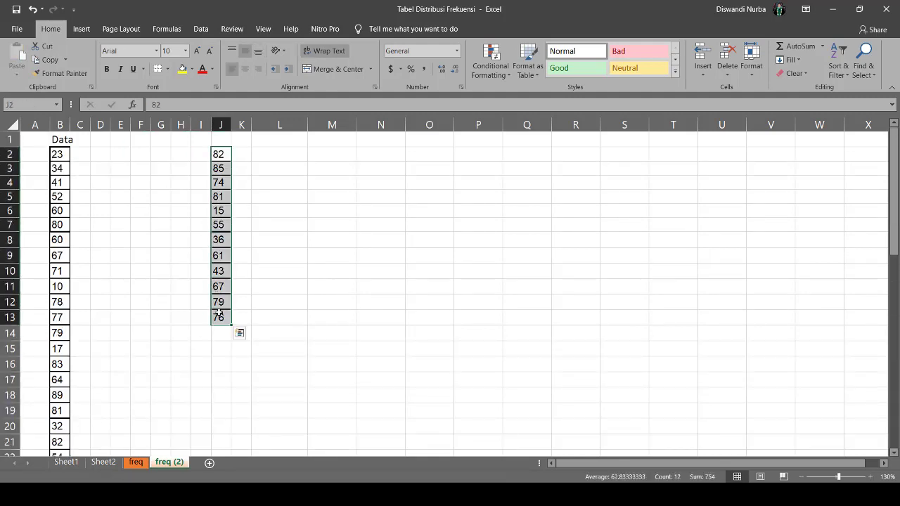
key("ctrl+x")
scroll(135, 367, "down", 13)
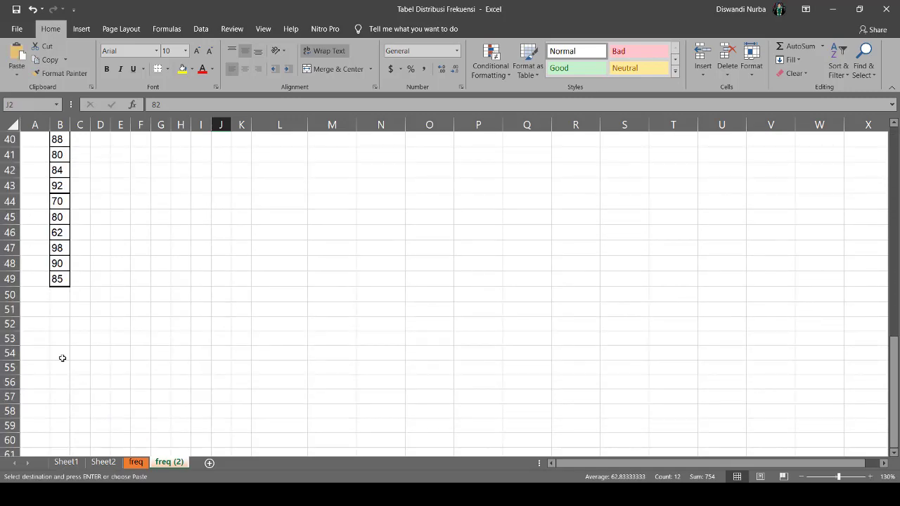
left_click(60, 295)
key("ctrl+v")
Step: Custom sort the Data column by cell values from smallest to largest, treating the first row as a header
scroll(118, 309, "up", 5)
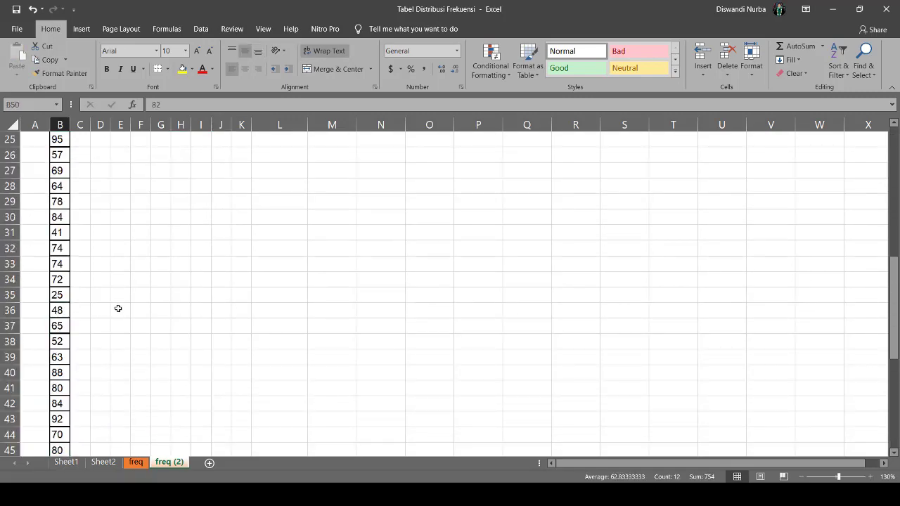
scroll(118, 309, "up", 8)
left_click(63, 139)
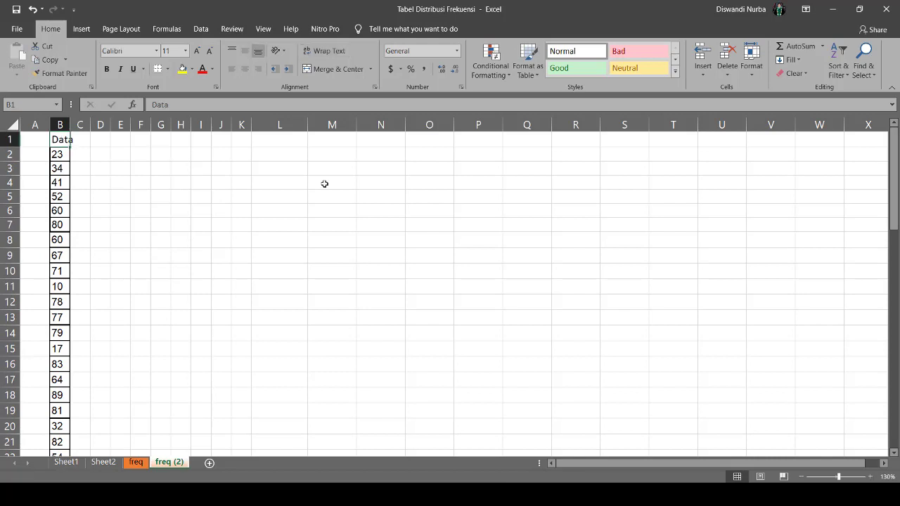
left_click(837, 69)
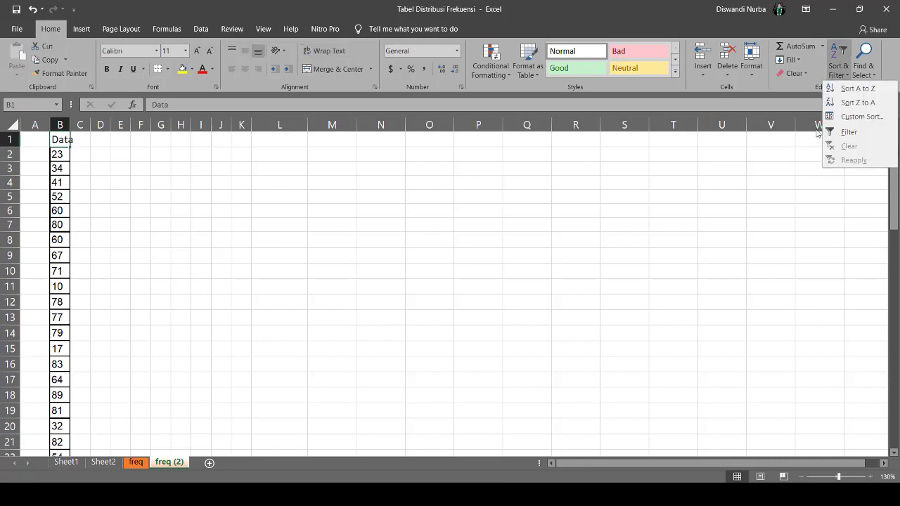
left_click(855, 116)
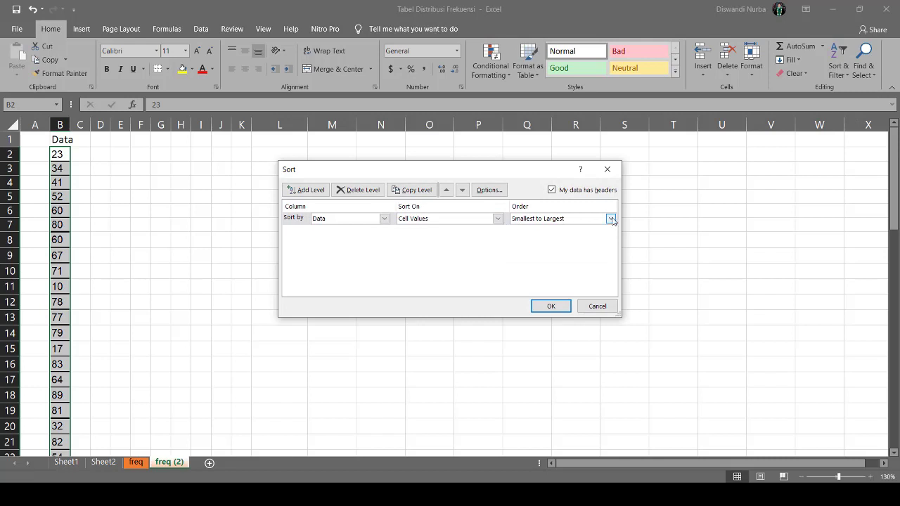
left_click(550, 306)
left_click(113, 196)
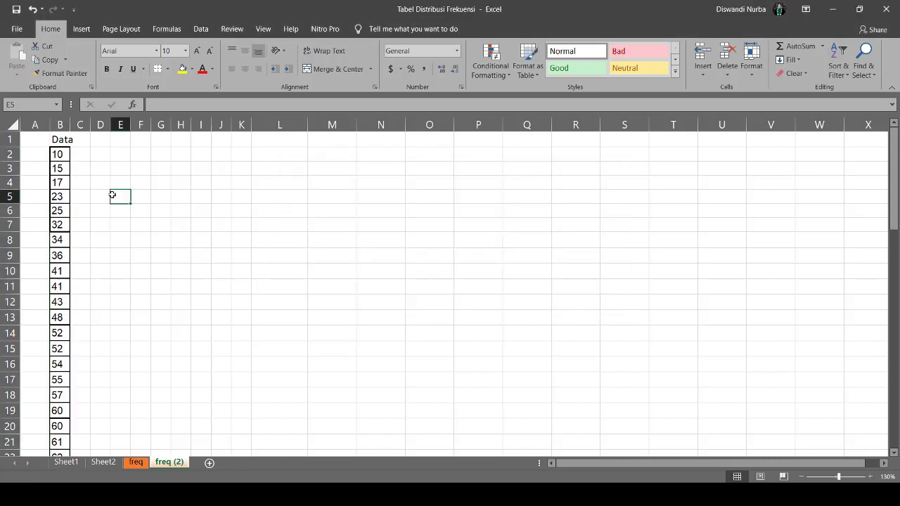
Step: Enter the label "Data max" in D2 and widen column D to fit the text
left_click(100, 155)
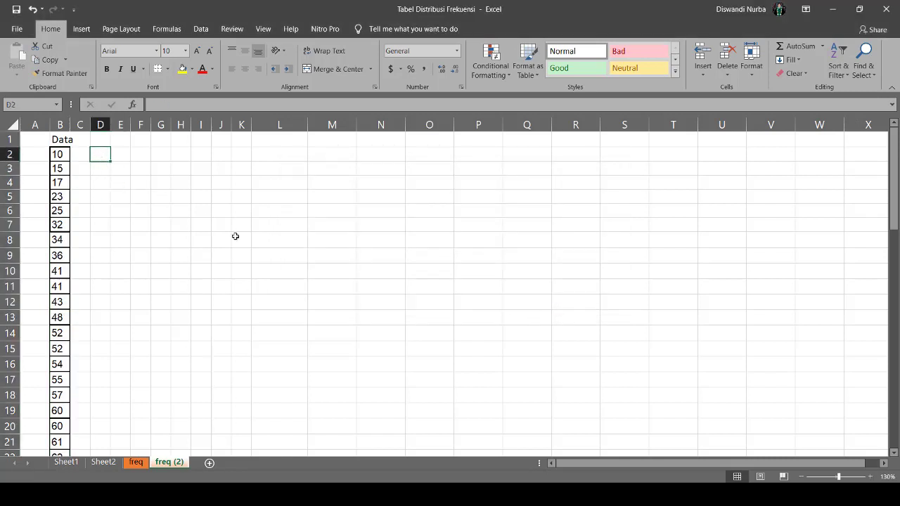
type("data")
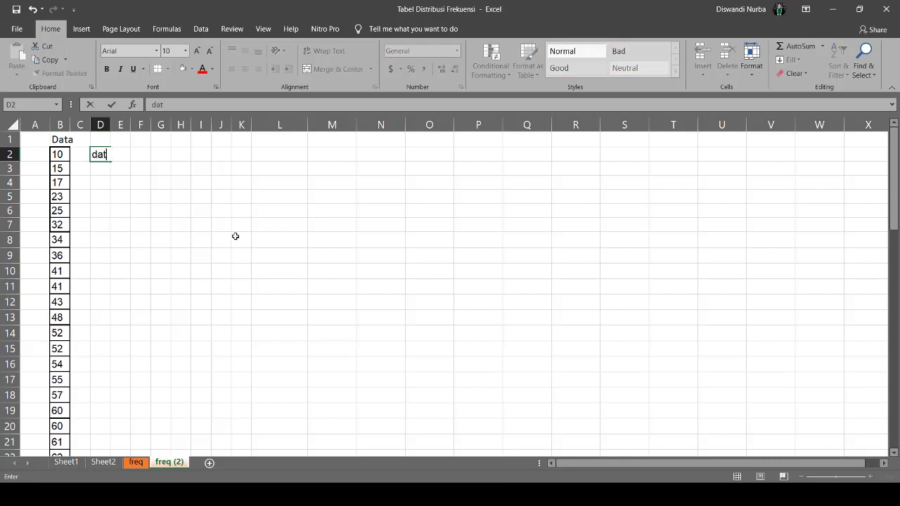
key("BackSpace")
key("BackSpace")
key("BackSpace")
type("Data max")
key("Tab")
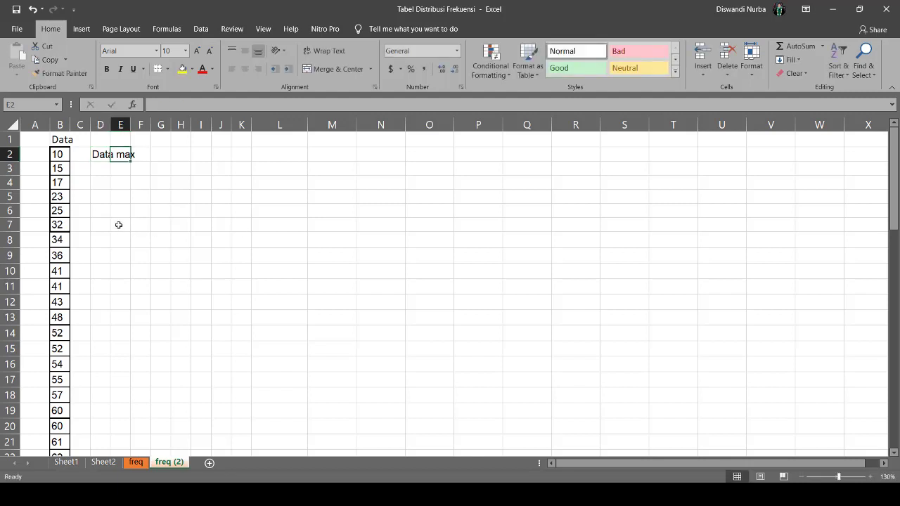
left_click_drag(110, 125, 139, 125)
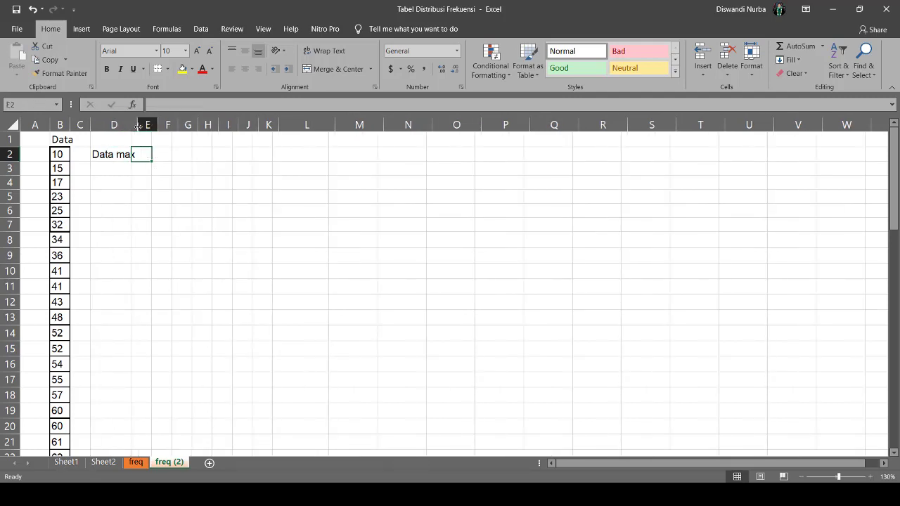
left_click(166, 157)
Step: Calculate the largest data value in E2 with the MAX function over B2:B61
left_click(149, 154)
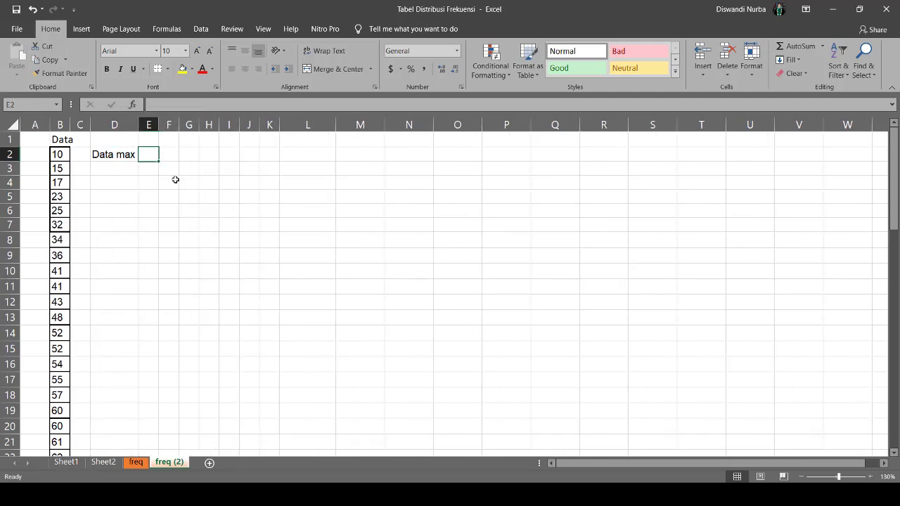
type("=max")
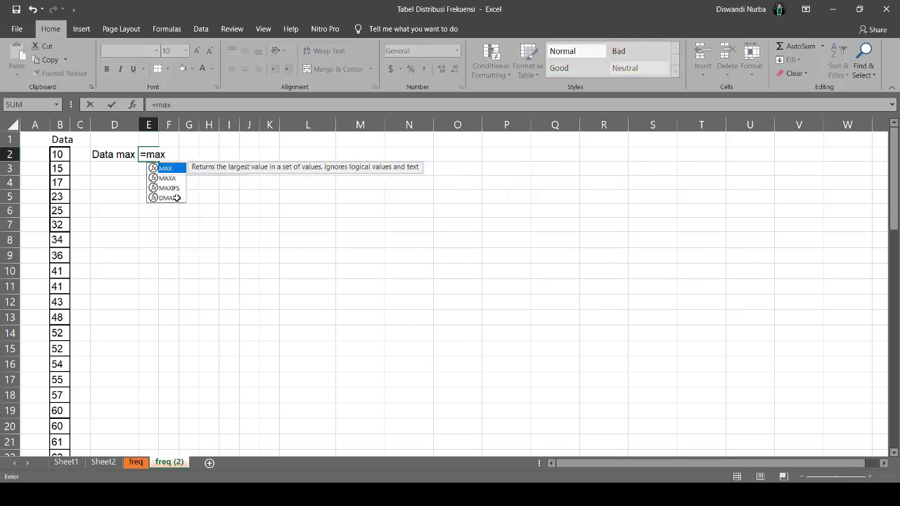
key("Tab")
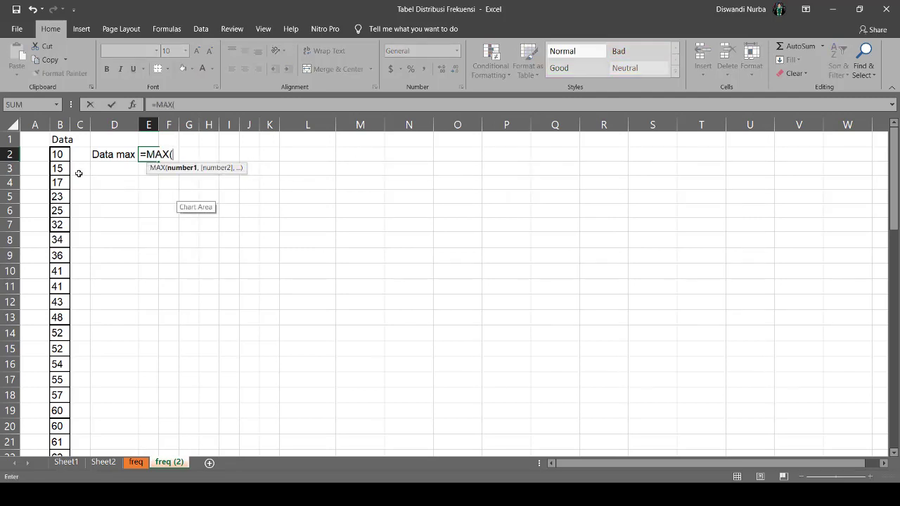
left_click(61, 155)
key("ctrl+shift+Down")
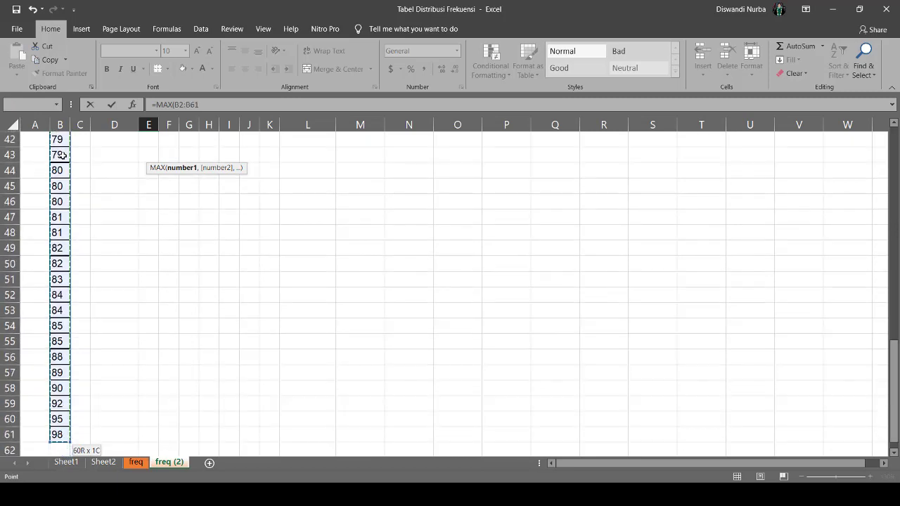
key("Return")
Step: Enter the label "Data min" in D3, below the Data max label
scroll(158, 201, "up", 1)
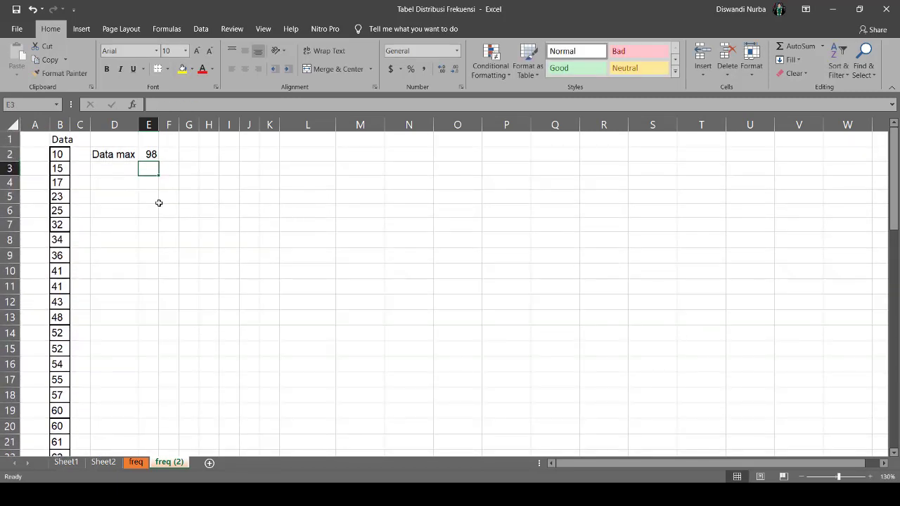
left_click(119, 170)
type("D")
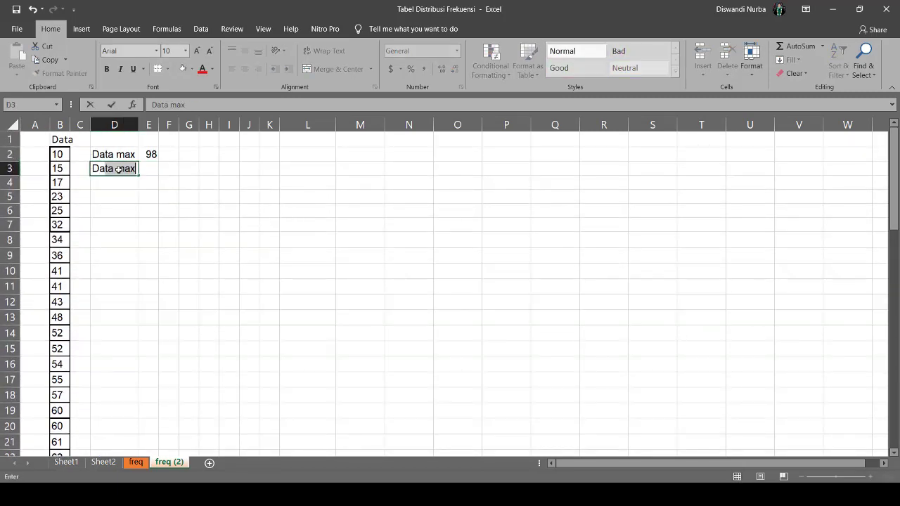
type("ata min")
key("Tab")
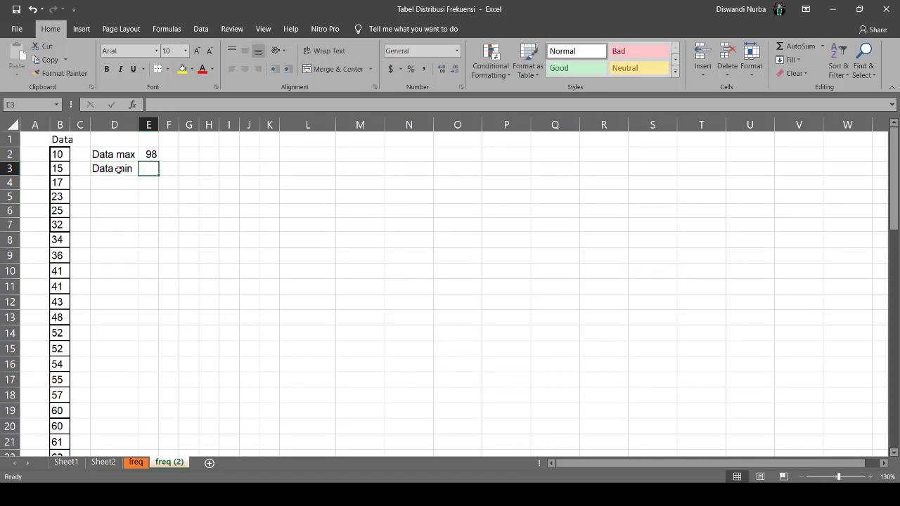
Step: Calculate the smallest data value in E3 with the MIN function over B2:B61
type("=min")
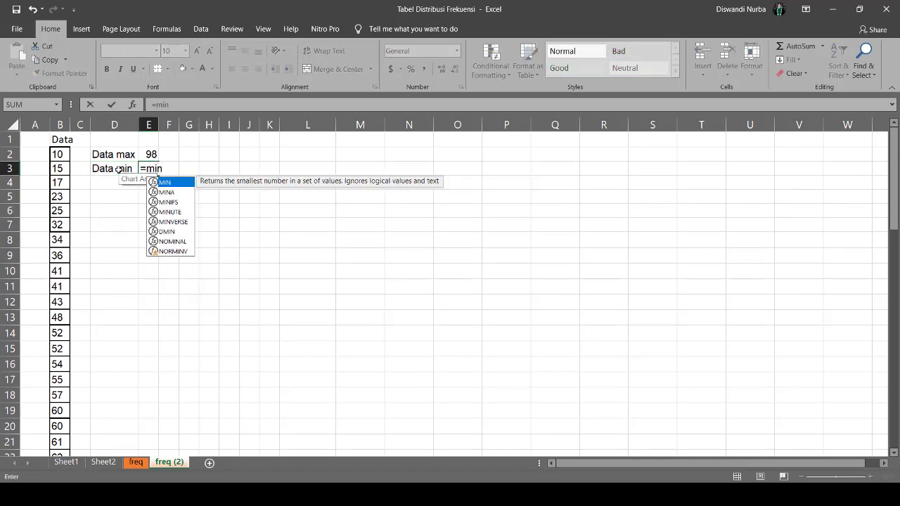
key("Tab")
left_click(62, 154)
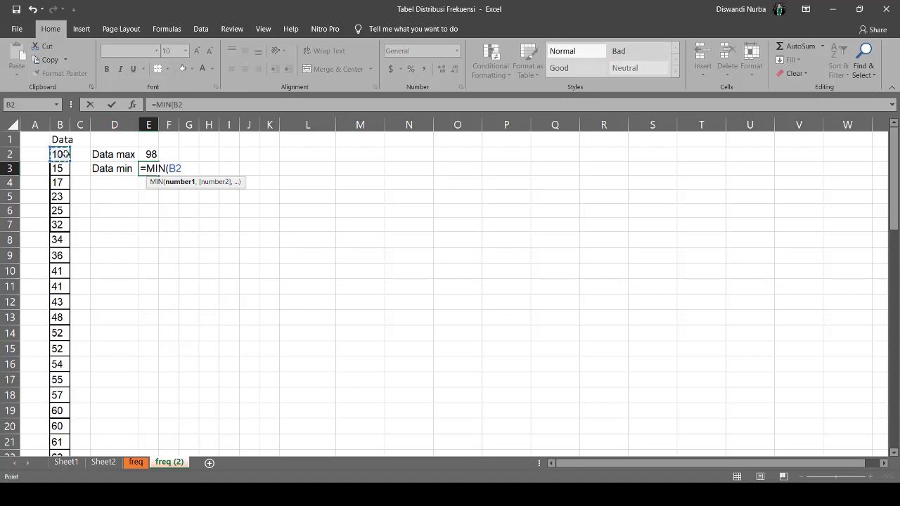
key("ctrl+shift+Down")
key("Return")
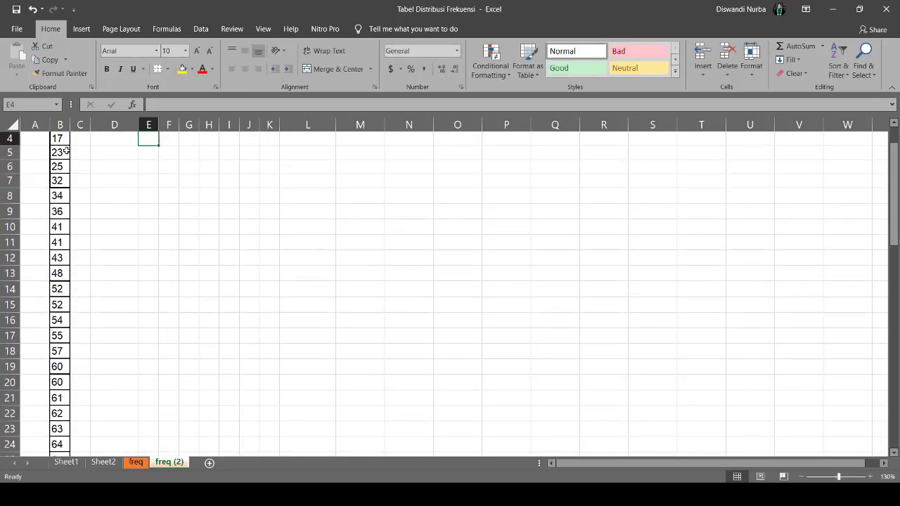
Step: Enter the label "Jangkauan data (r)" in D4 and widen column D to fit the text
scroll(185, 231, "up", 1)
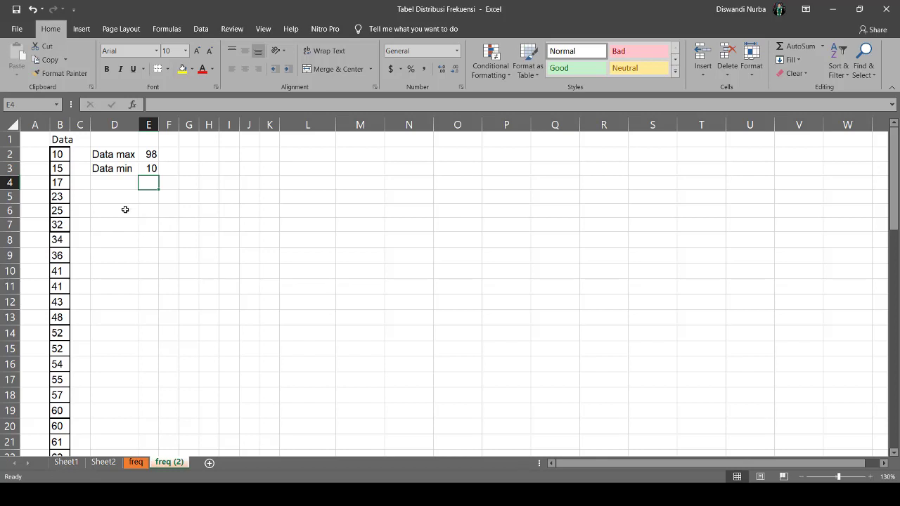
left_click(125, 209)
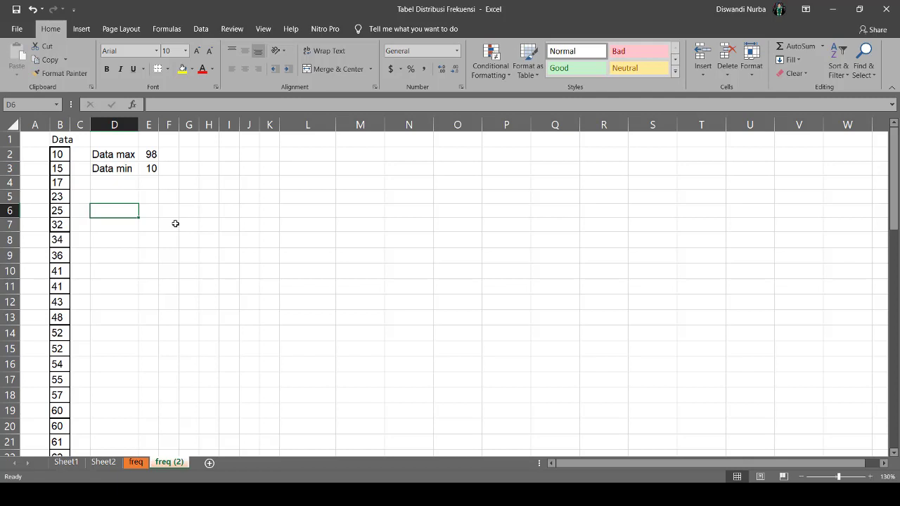
left_click(117, 185)
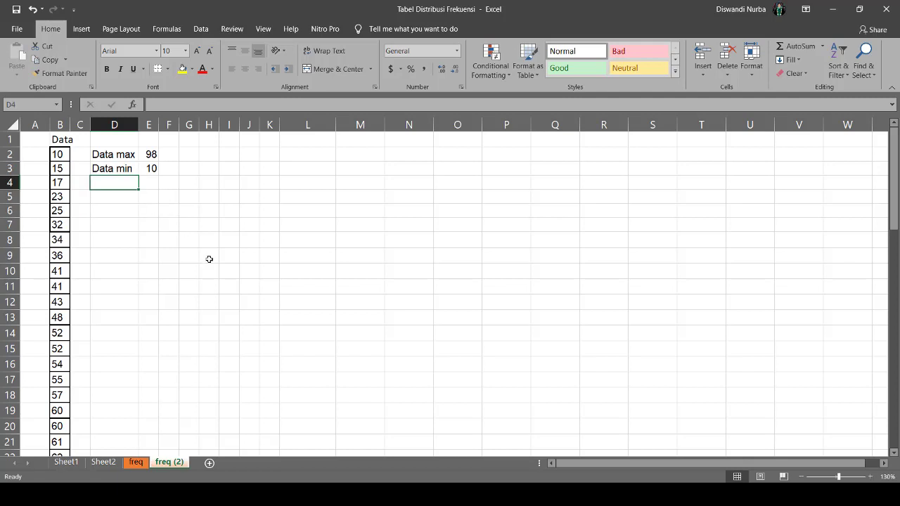
type("Jangka")
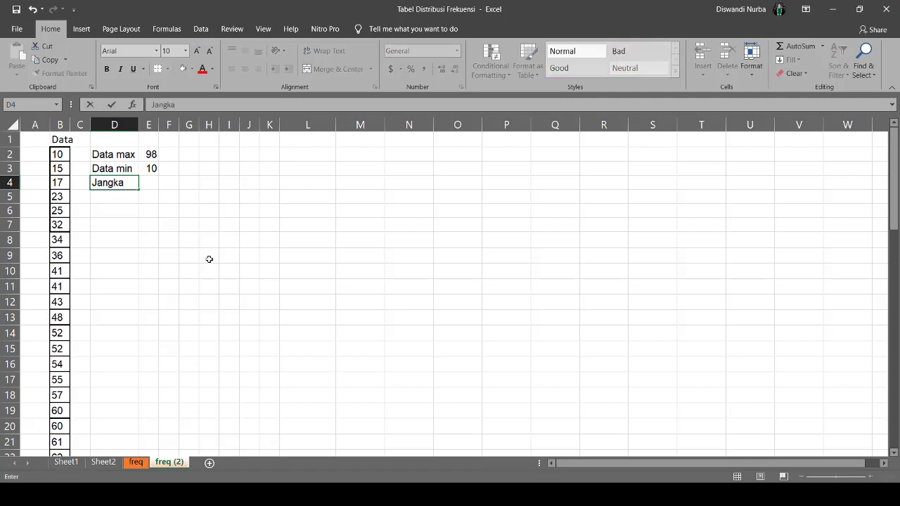
type("uang")
key("BackSpace")
key("BackSpace")
key("BackSpace")
type("n data (r")
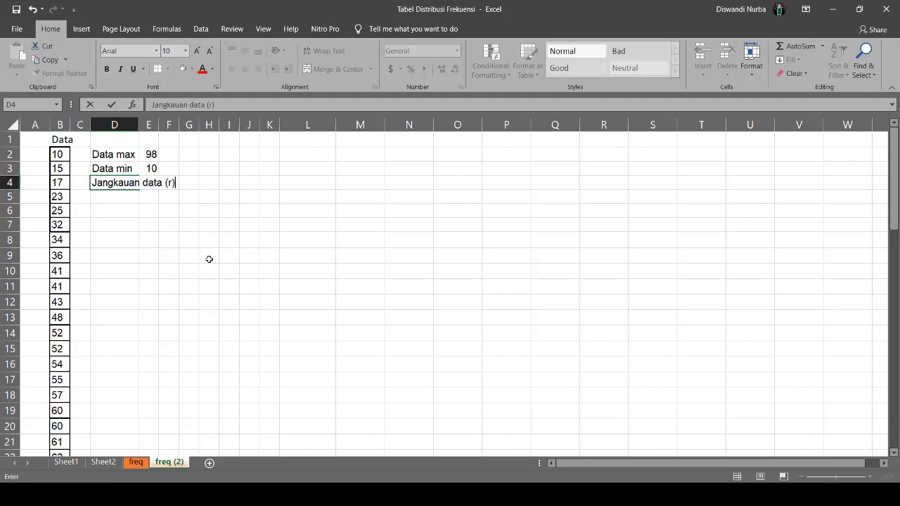
key("Tab")
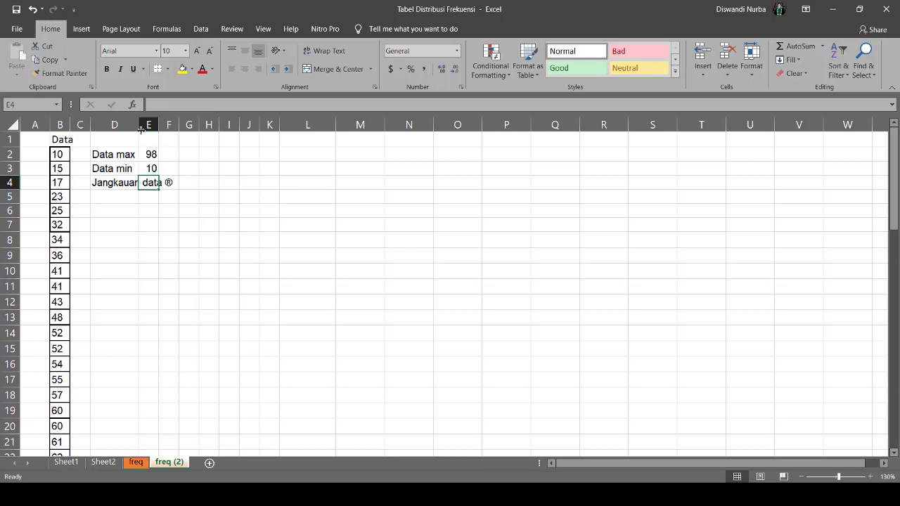
left_click_drag(140, 130, 176, 130)
Step: Calculate the data range in E4 by subtracting the minimum in E3 from the maximum in E2
type("=")
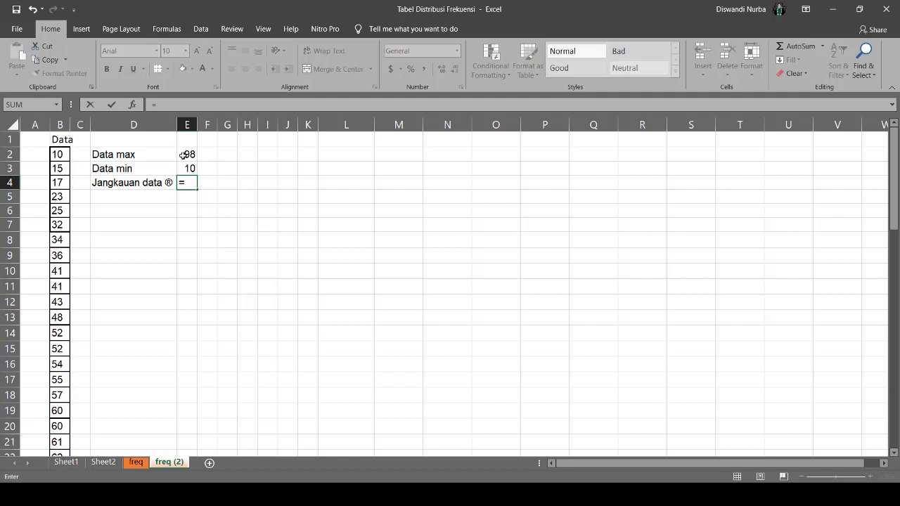
left_click(185, 154)
type("-")
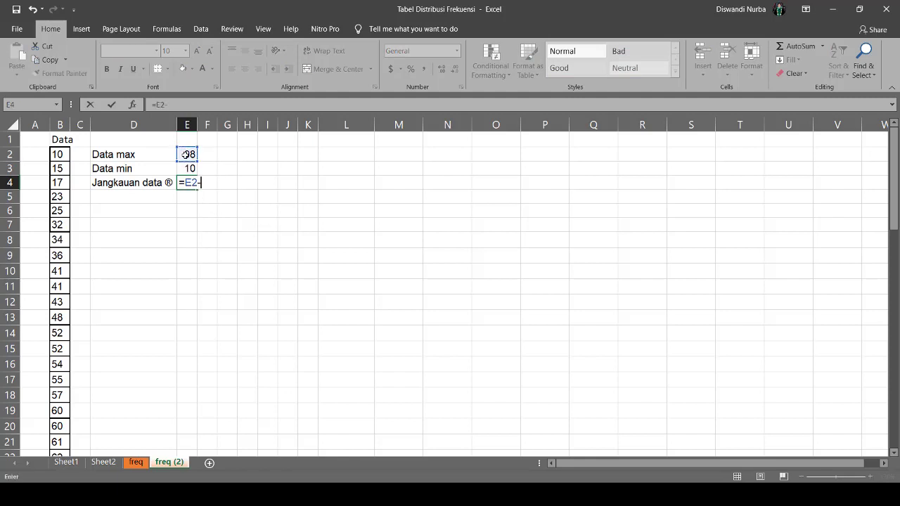
left_click(188, 168)
key("Return")
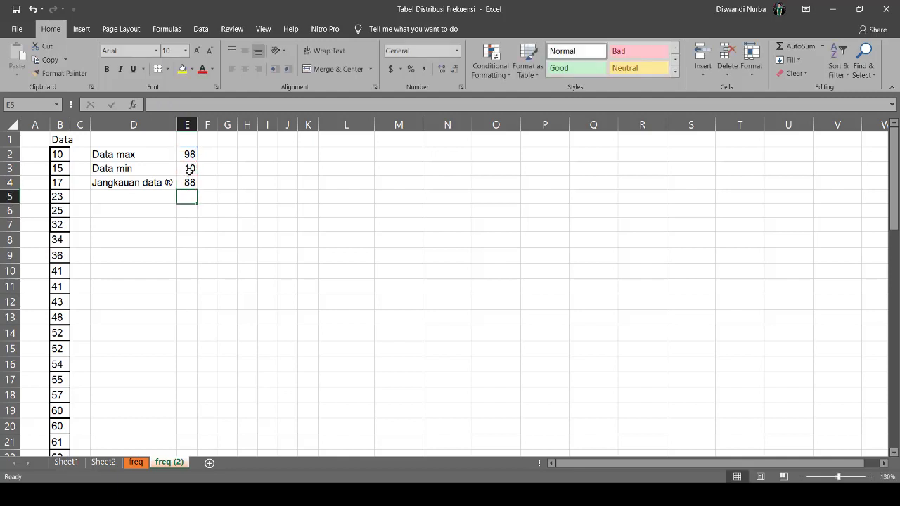
Step: Enter the label "Banyak kelas (k)" in D5, below the data range label
left_click(120, 196)
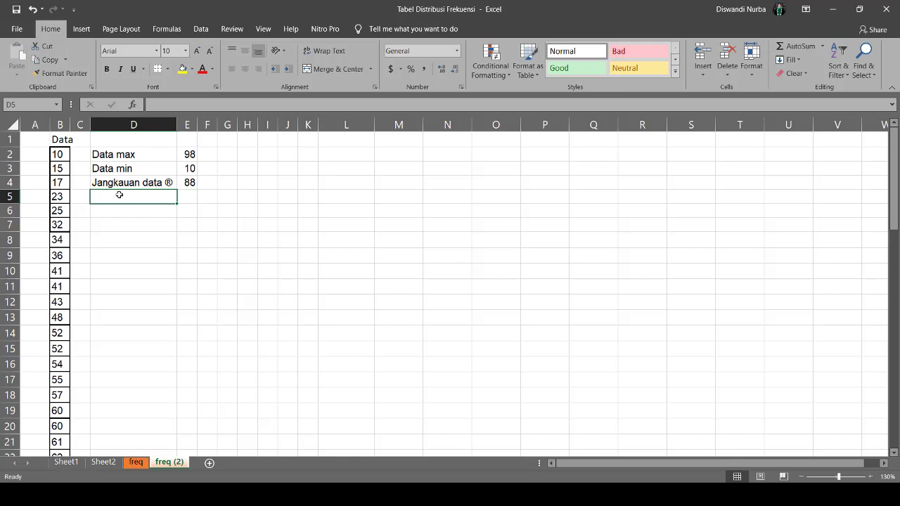
type("banyak")
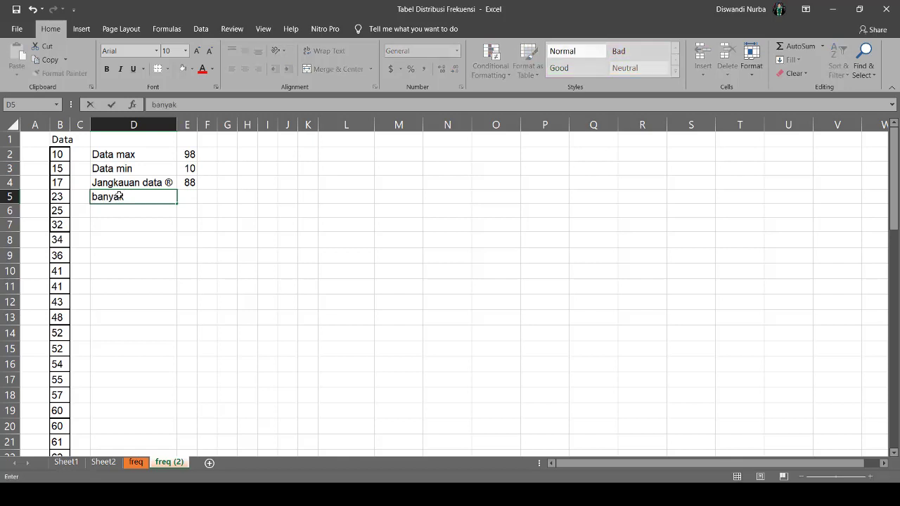
key("BackSpace")
key("BackSpace")
key("BackSpace")
key("BackSpace")
key("BackSpace")
type("Banyak kelas")
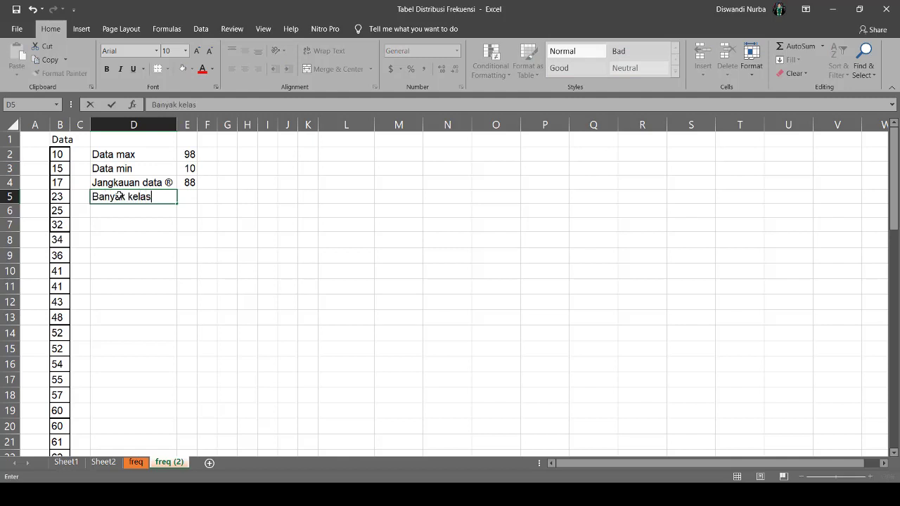
type(" (k")
key("Tab")
Step: Calculate the number of classes in E5 with the formula =1+3.3*(LOG(60))
type("=")
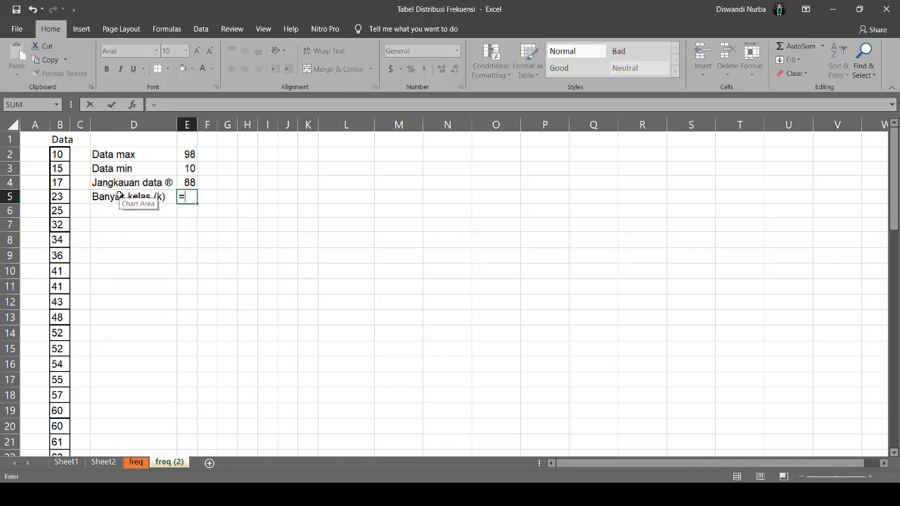
type("1+3.3*(lo")
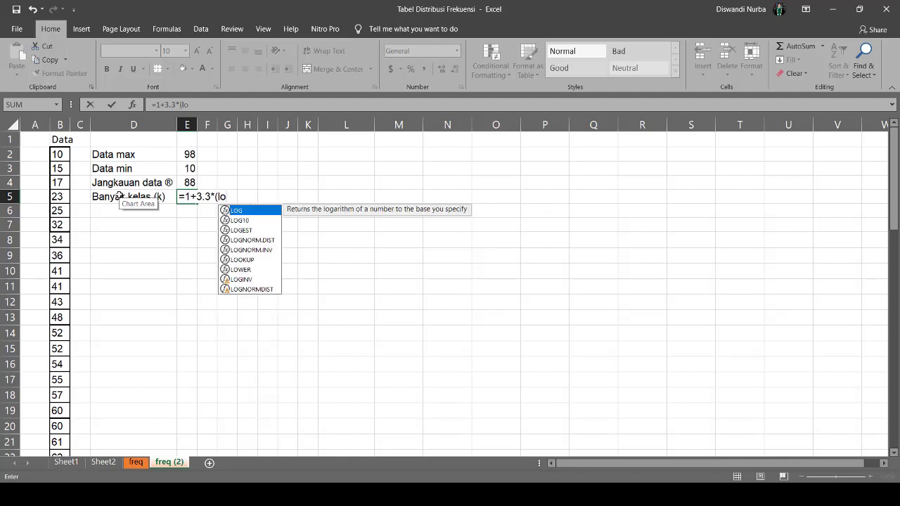
key("Tab")
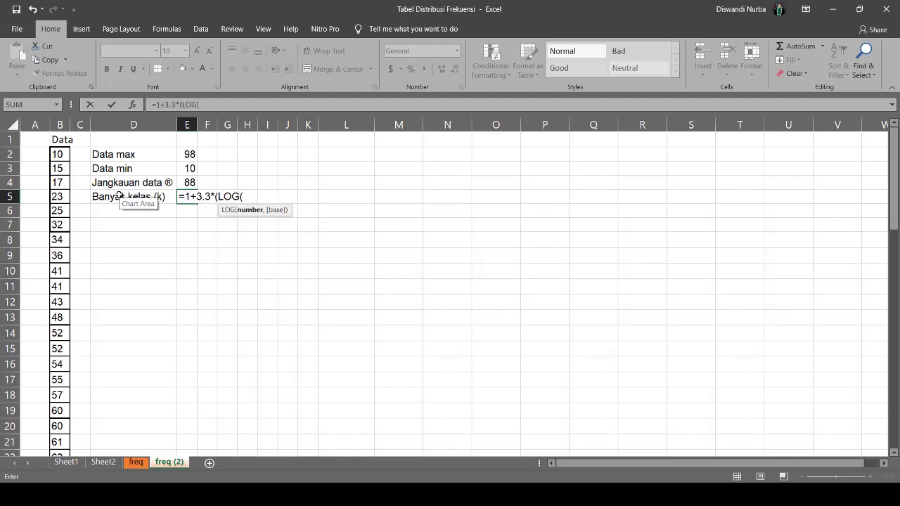
type("60)")
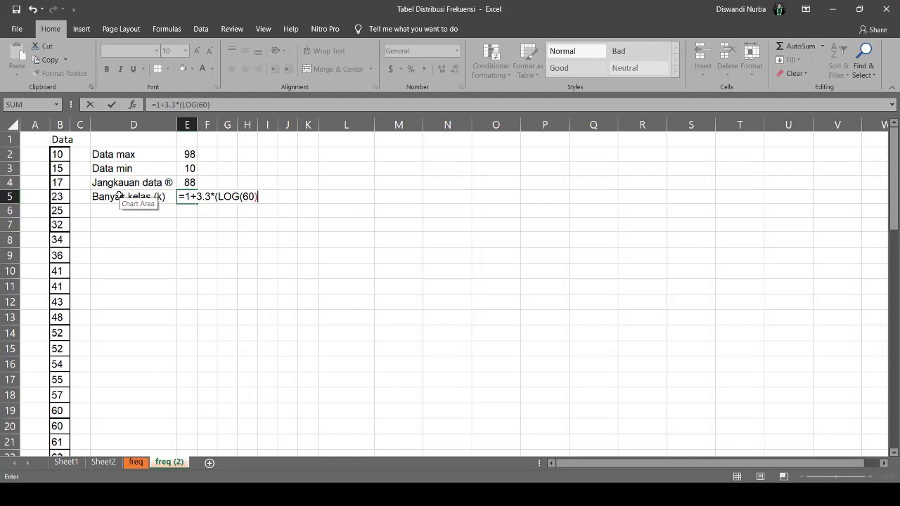
type(")")
key("Return")
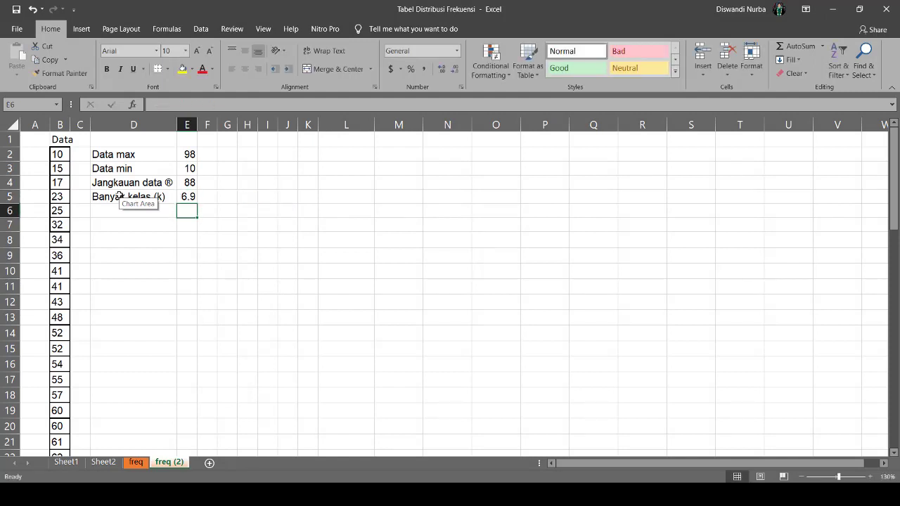
Step: Widen column E slightly and display the number of classes in E5 without decimal places
left_click(189, 198)
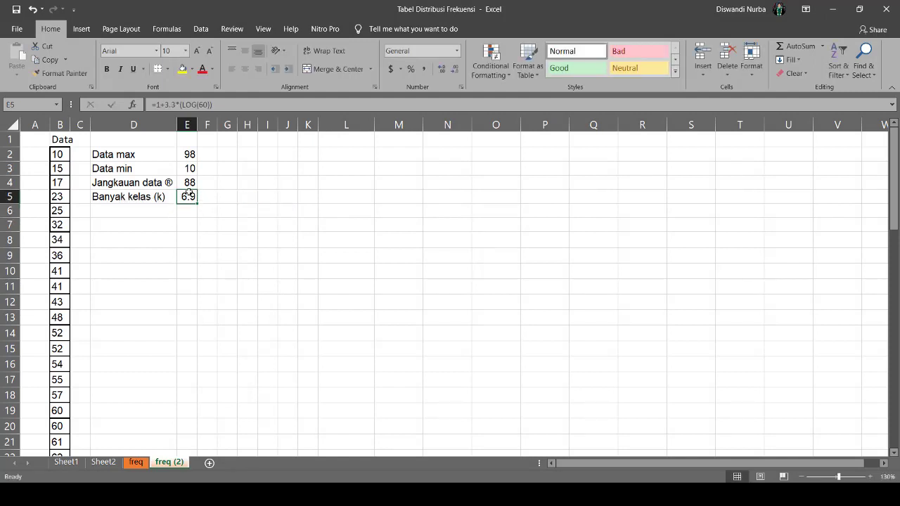
left_click_drag(198, 125, 203, 124)
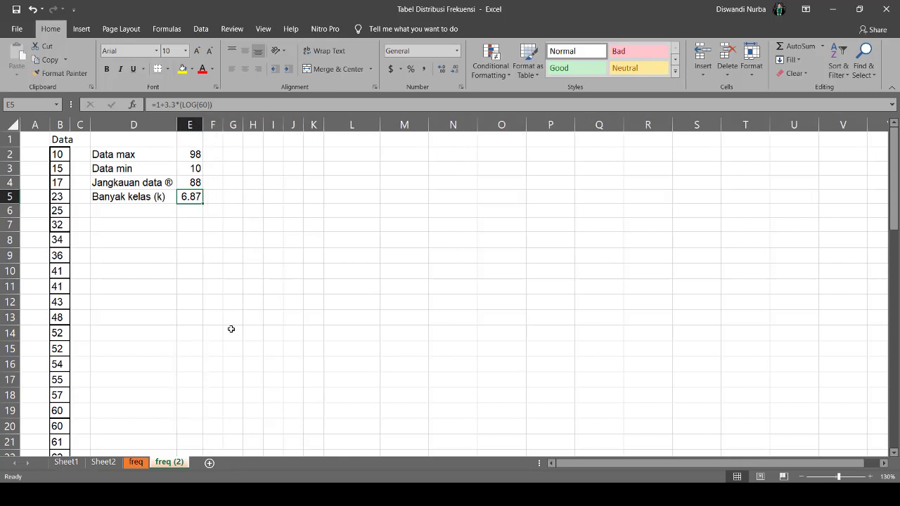
left_click(455, 69)
left_click(455, 69)
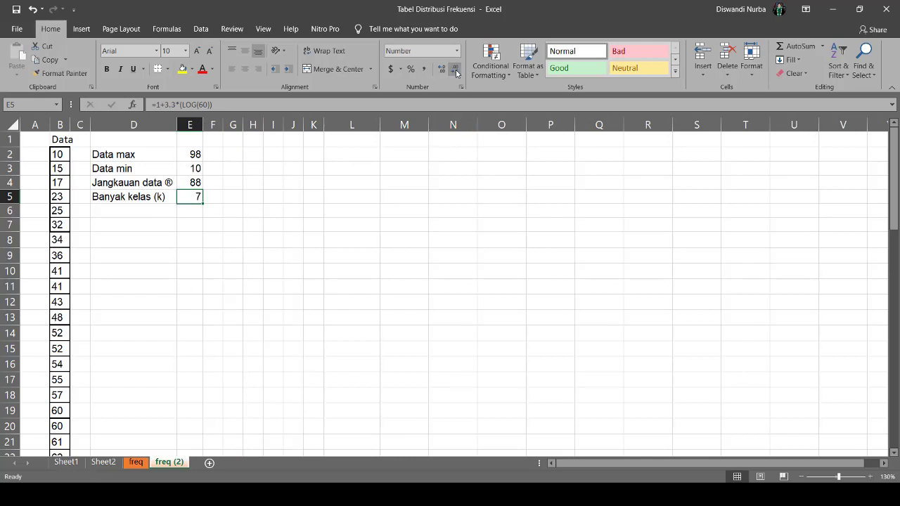
Step: Enter the label "Lebar kelas (c)" in D6, below the number of classes label
left_click(130, 211)
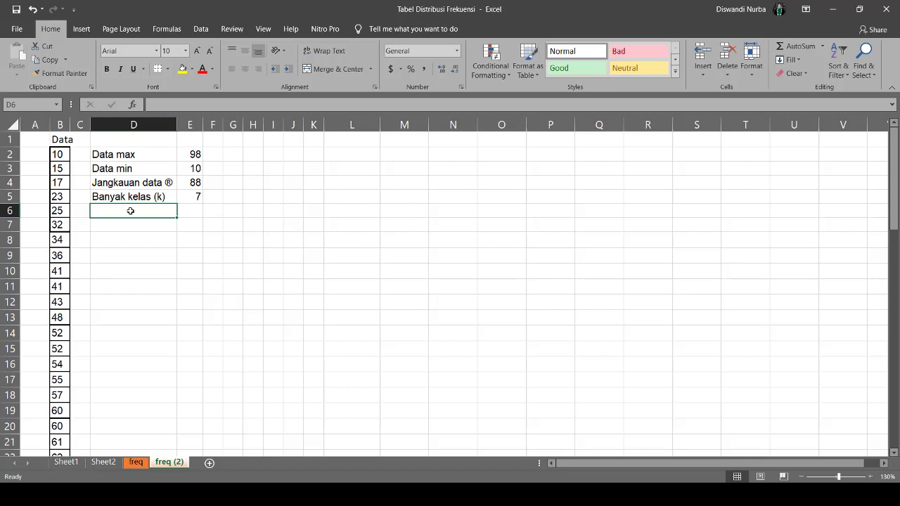
type("Lebar")
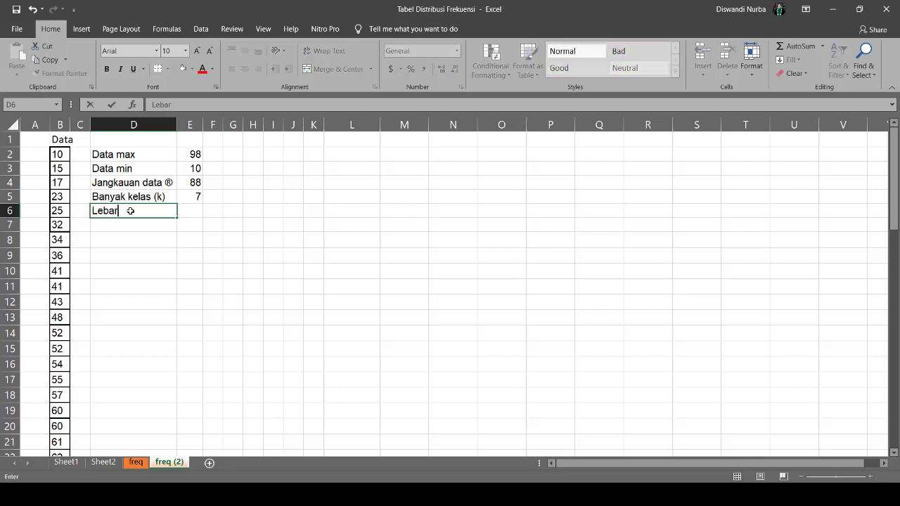
type(" kelas (c)")
key("Tab")
Step: Calculate the class width in E6 with the formula =E4/E5 and display it without decimal places
type("=")
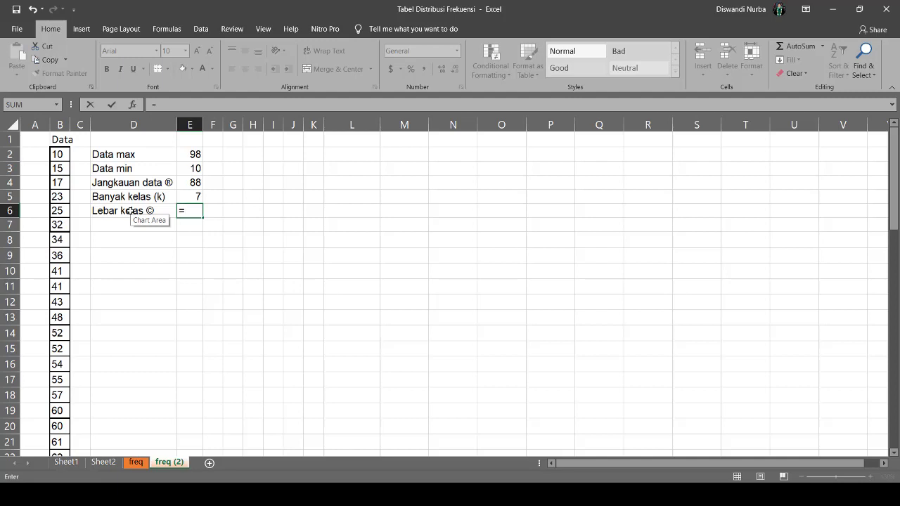
left_click(196, 183)
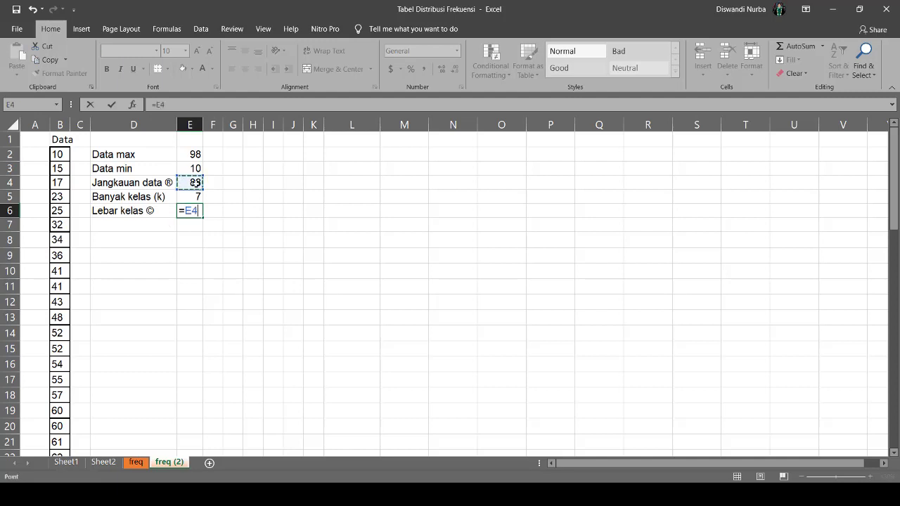
type("/")
left_click(195, 198)
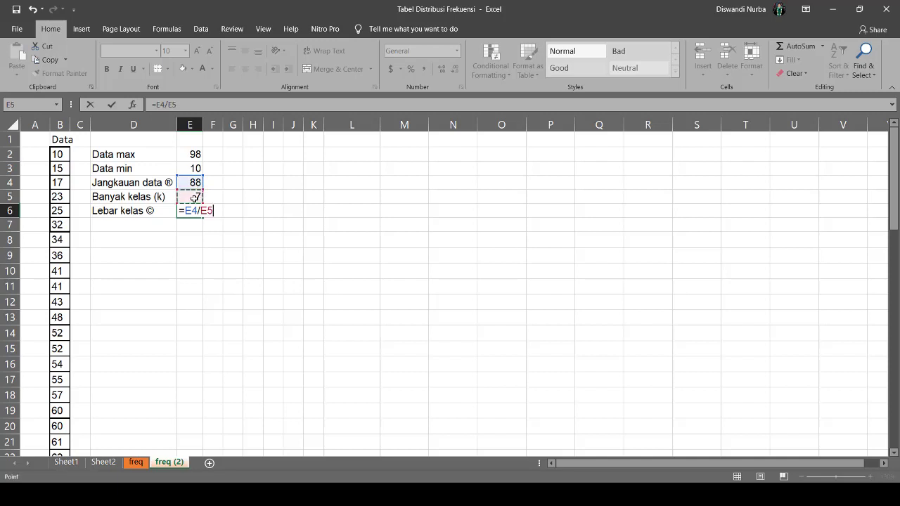
key("Return")
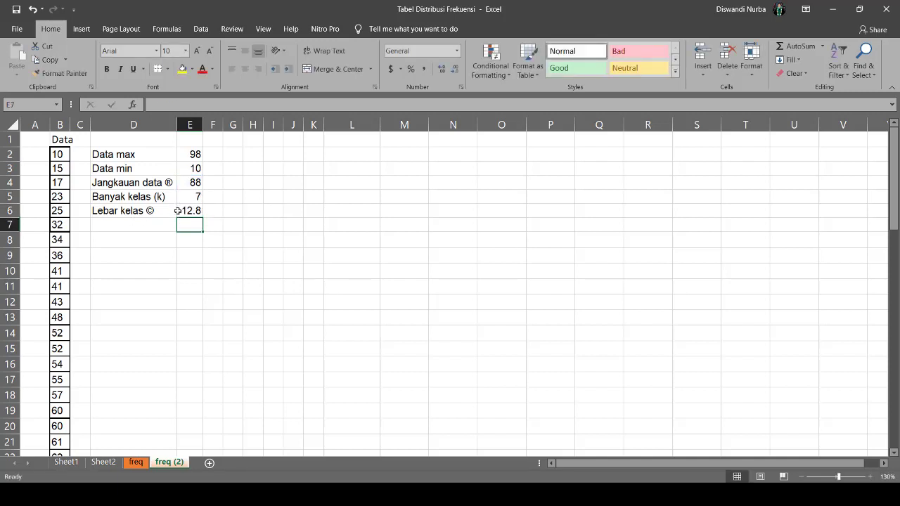
left_click(187, 211)
left_click(456, 70)
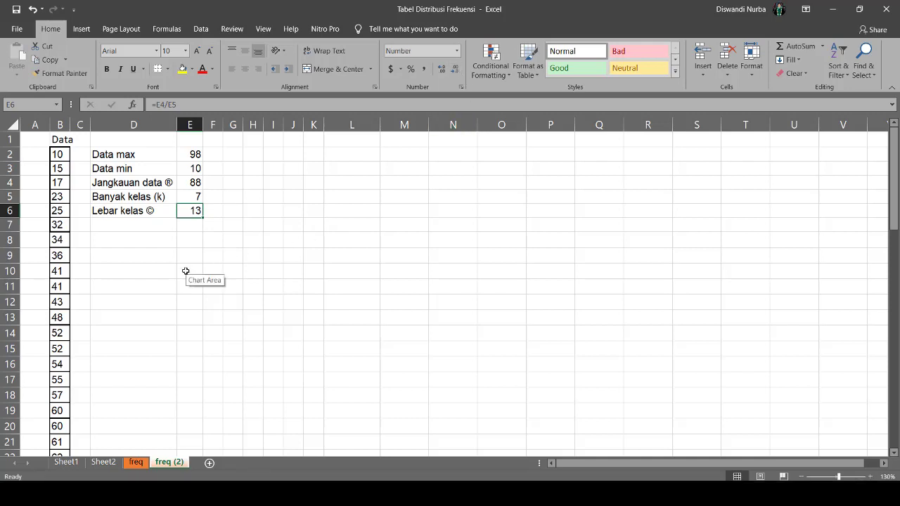
Step: Enter the label "Limit bawah kelas 1" in D7, widening column D to fit, with the value 9 in E7
left_click(125, 225)
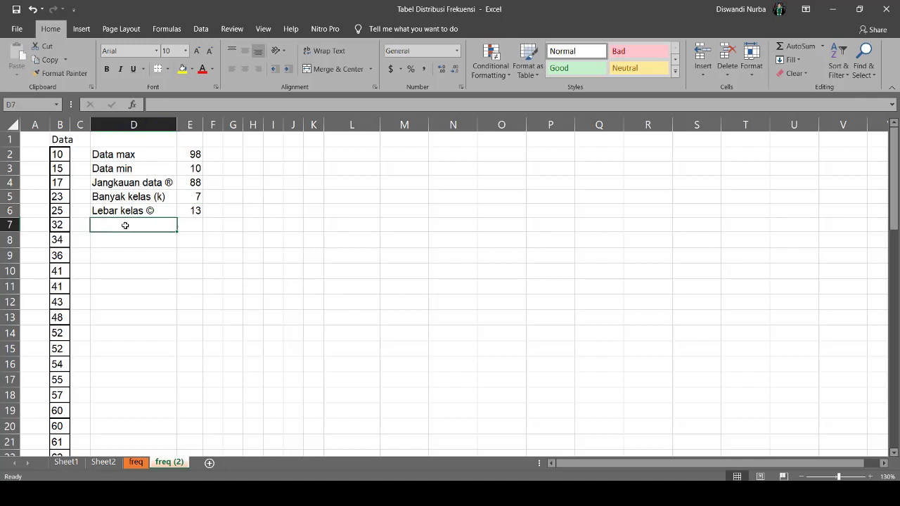
type("Limi")
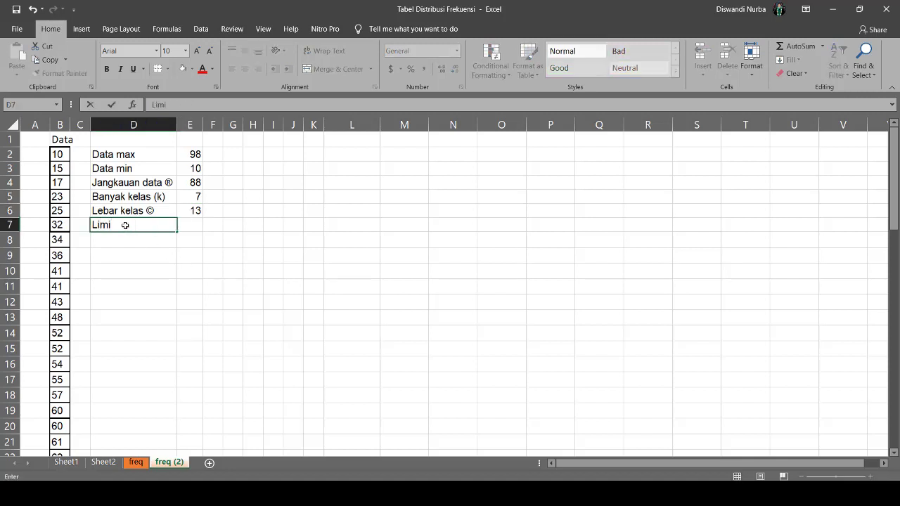
type("t bawah kela")
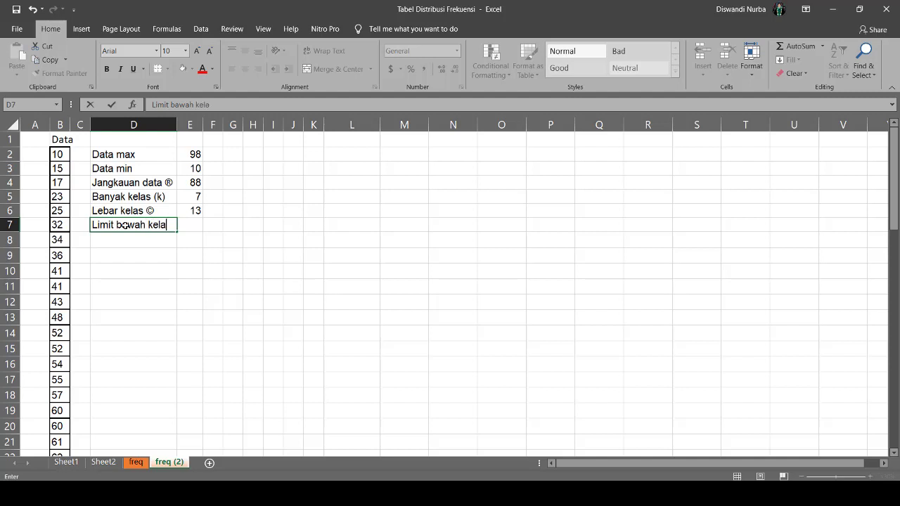
type("s 1")
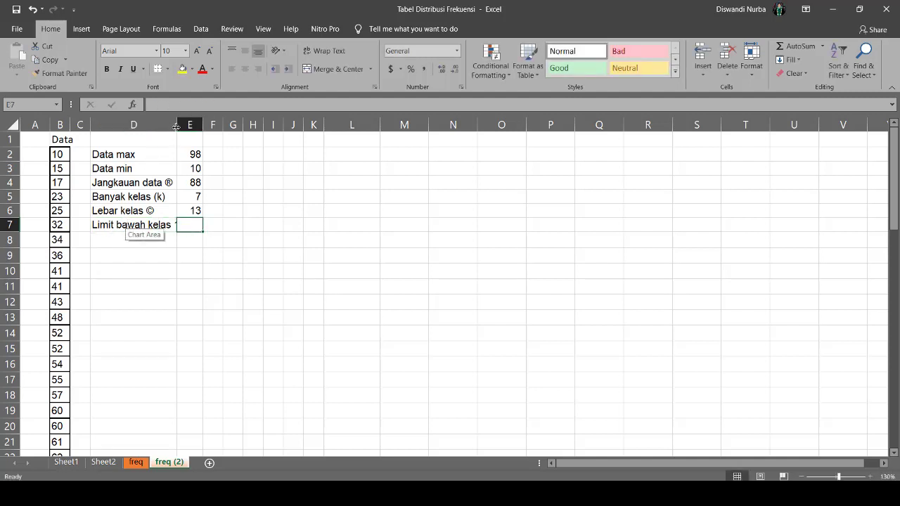
left_click_drag(177, 124, 189, 125)
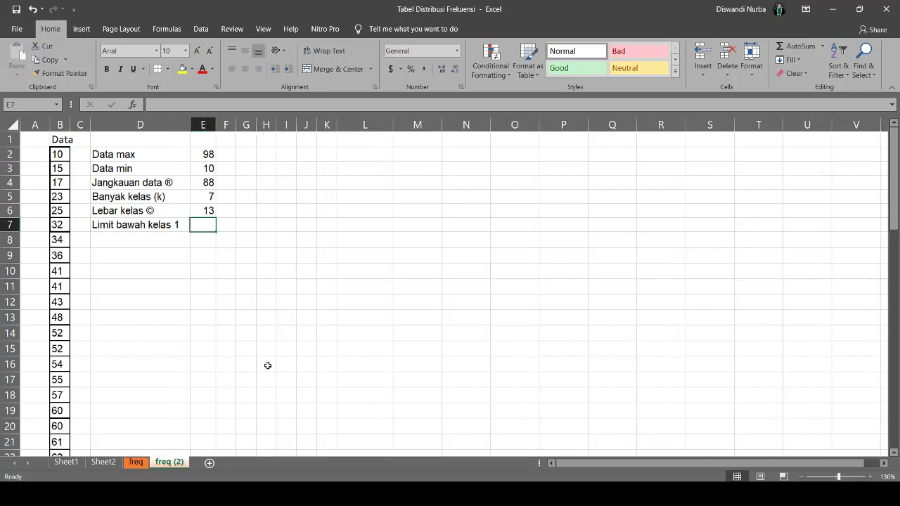
type("9")
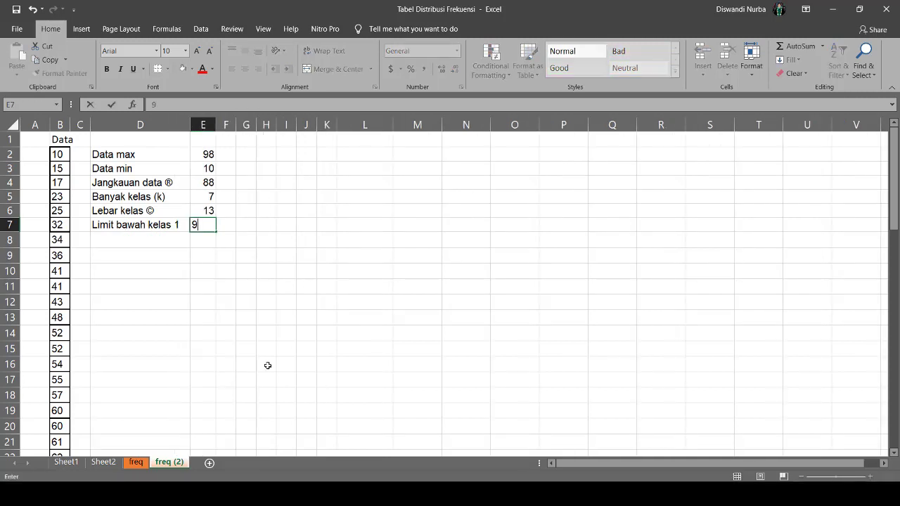
key("Return")
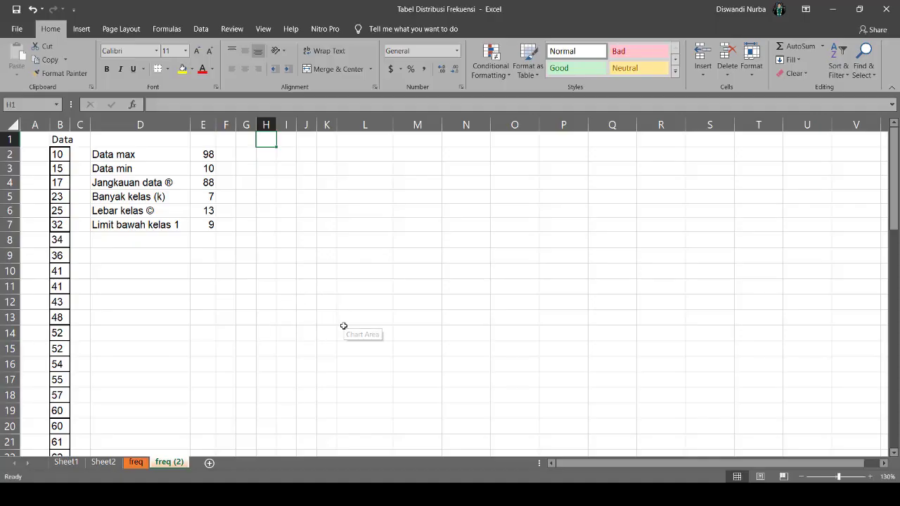
Step: Enter the header "Interval Kelas" in H1, widening columns H and J, and merge and center it across H1:J1
key("F2")
type("In")
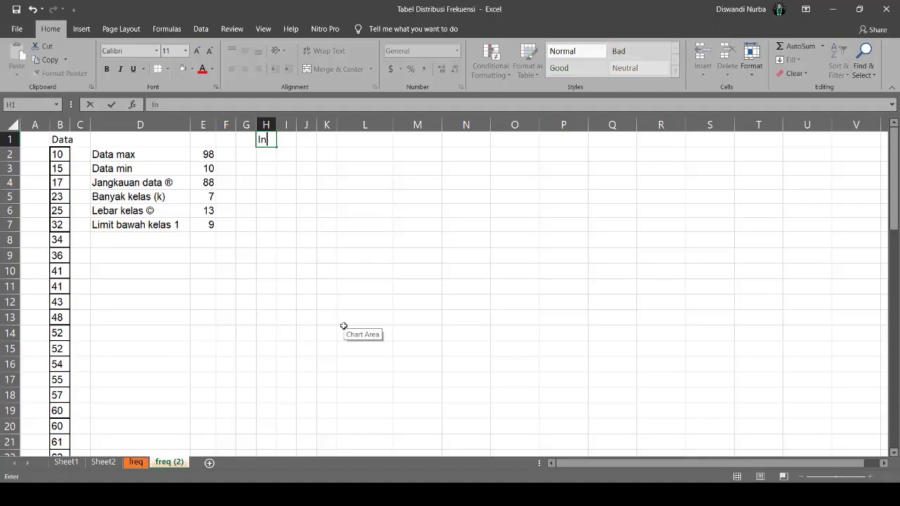
type("terval")
key("Tab")
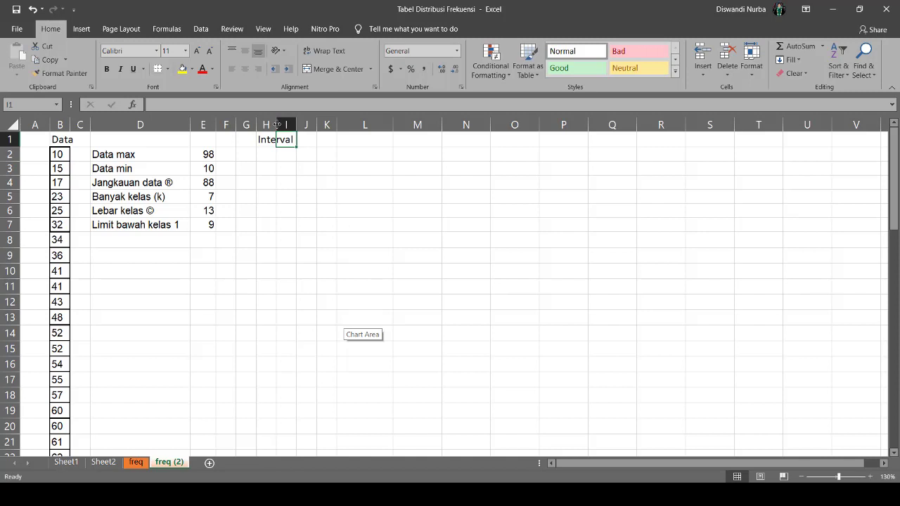
left_click_drag(277, 124, 362, 125)
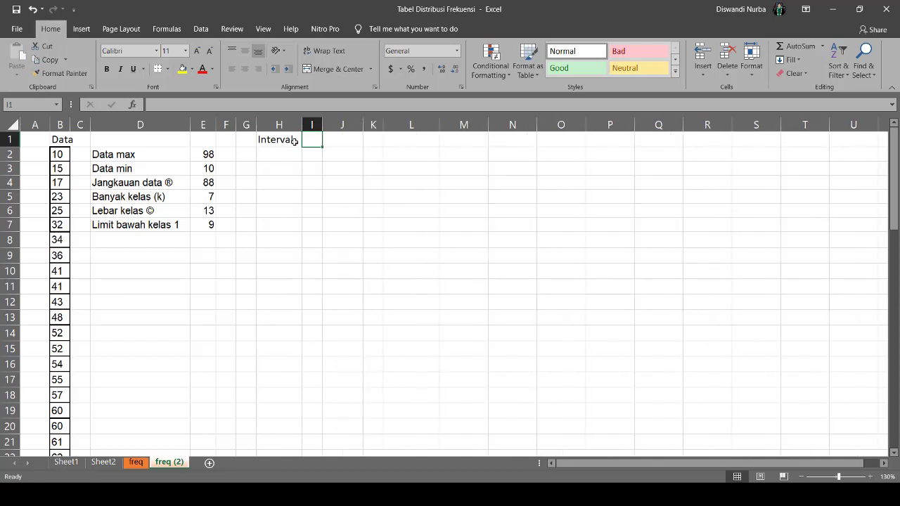
left_click_drag(282, 140, 331, 139)
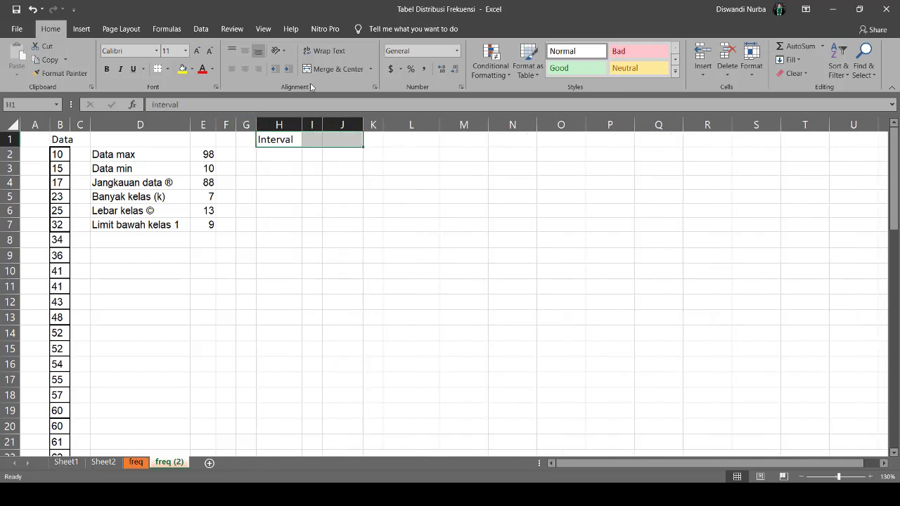
left_click(333, 68)
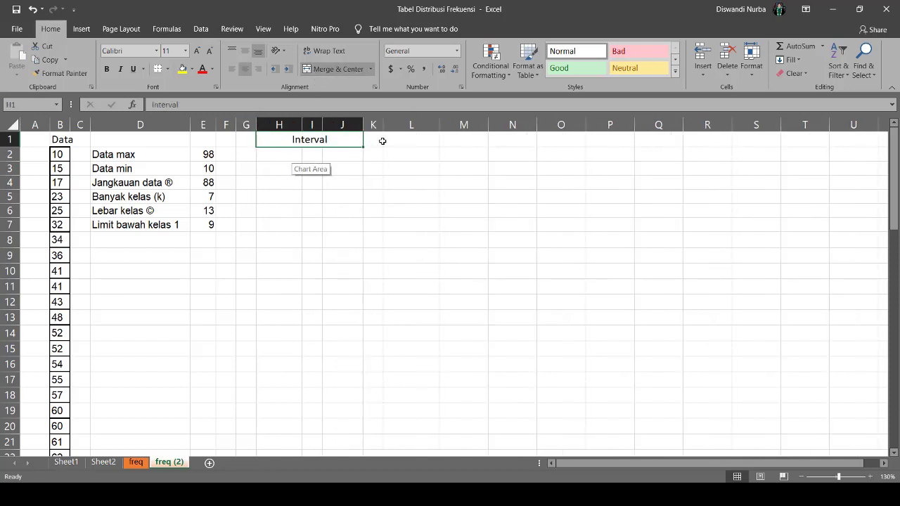
double_click(342, 140)
type("Kelas")
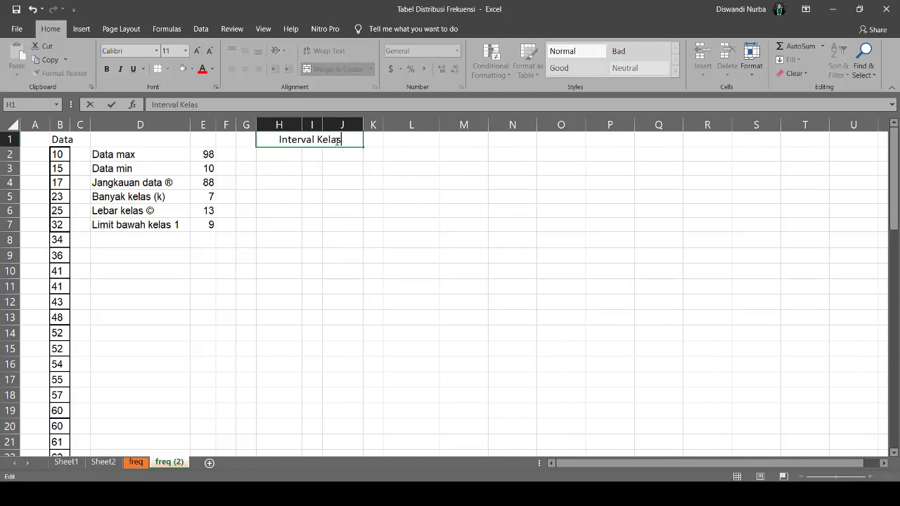
Step: Enter the header "Batas Kelas" in K1
left_click(376, 140)
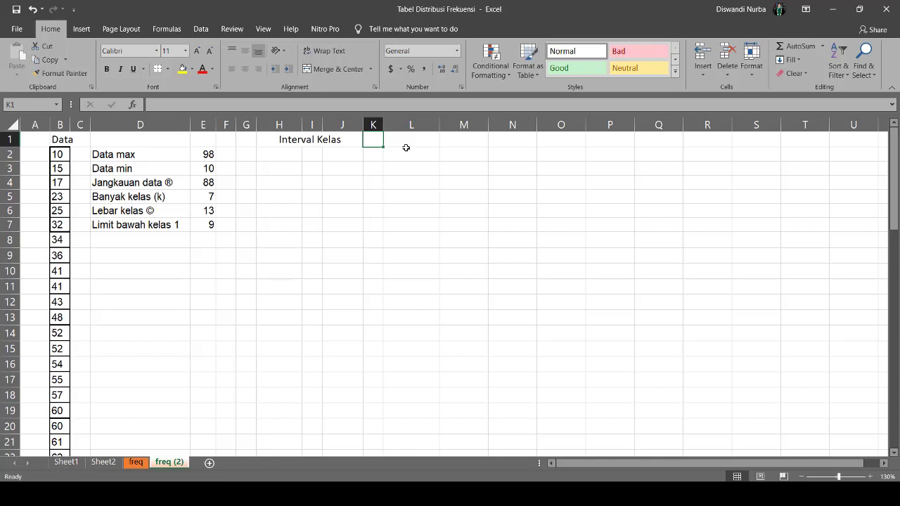
type("Batas K")
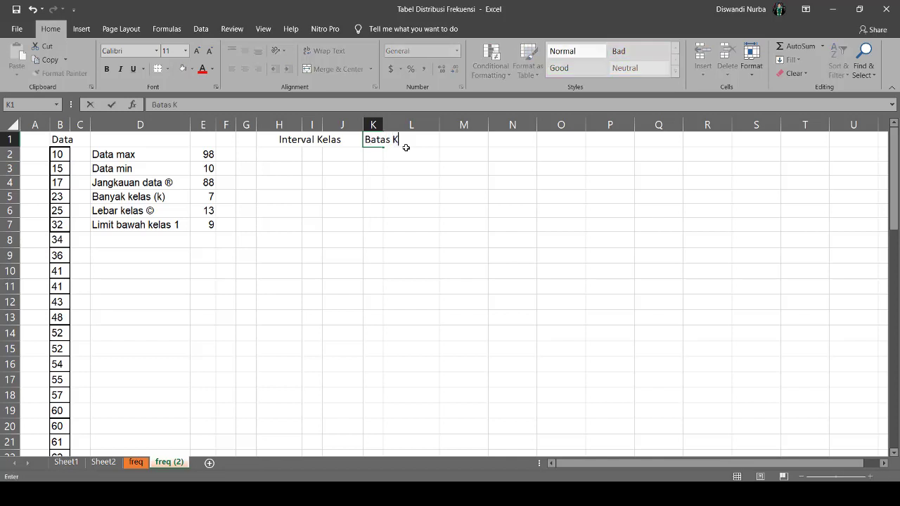
type("ealsa")
key("BackSpace")
key("BackSpace")
key("BackSpace")
type("la")
key("Return")
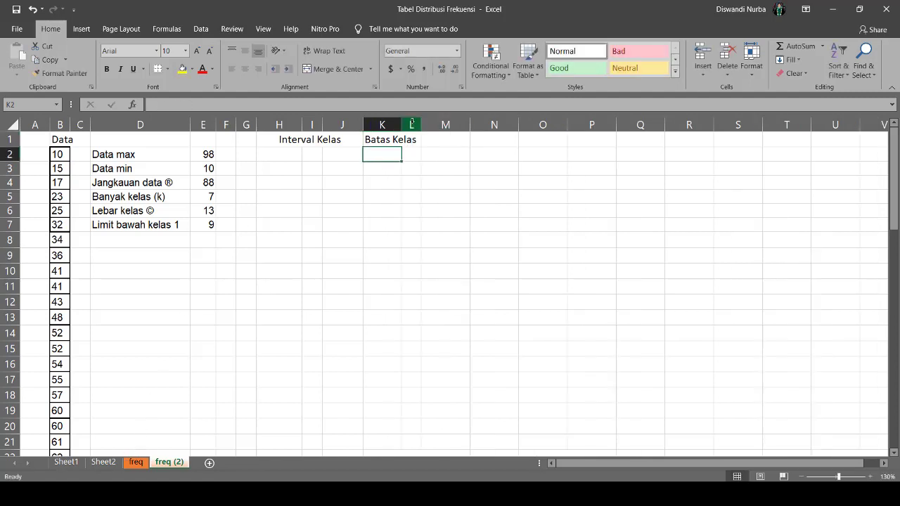
Step: Narrow columns H, J and M slightly
left_click_drag(469, 125, 455, 125)
left_click_drag(303, 125, 295, 126)
left_click_drag(354, 125, 347, 126)
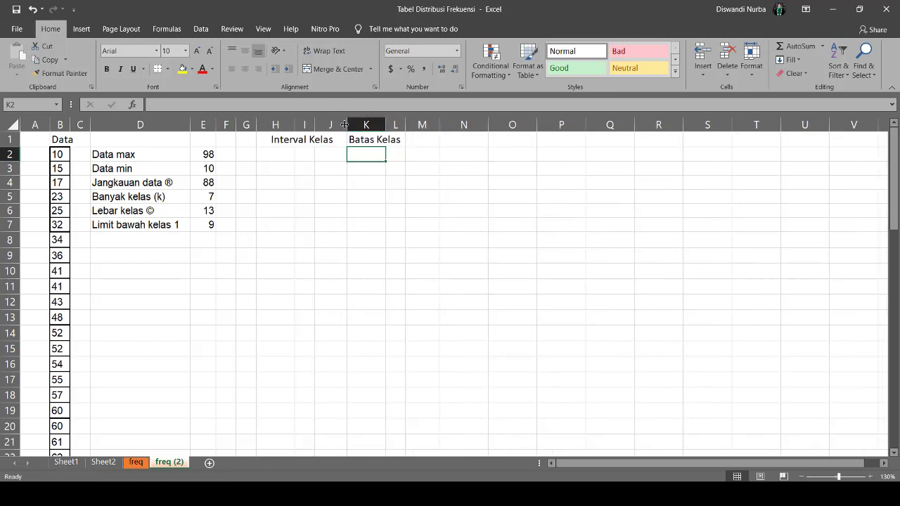
Step: Merge and center the "Batas Kelas" header across K1:M1
left_click(441, 180)
left_click_drag(396, 140, 421, 139)
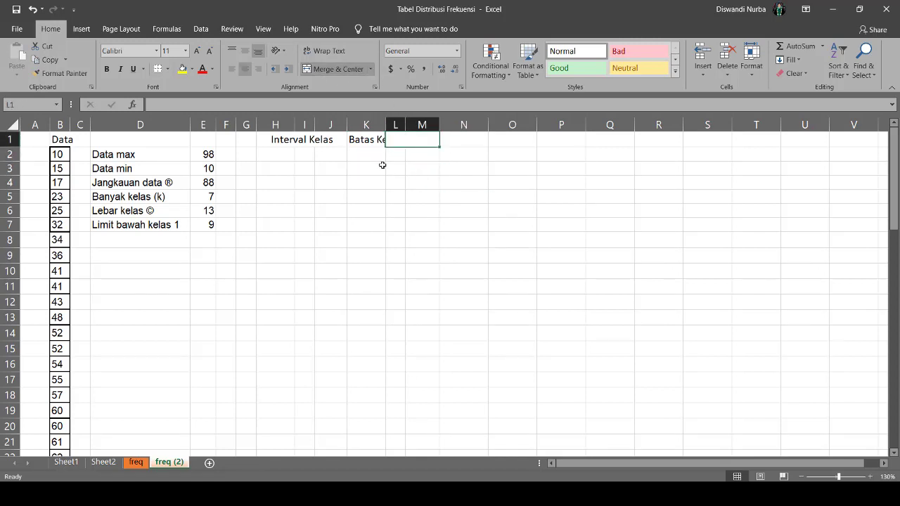
left_click_drag(365, 141, 409, 140)
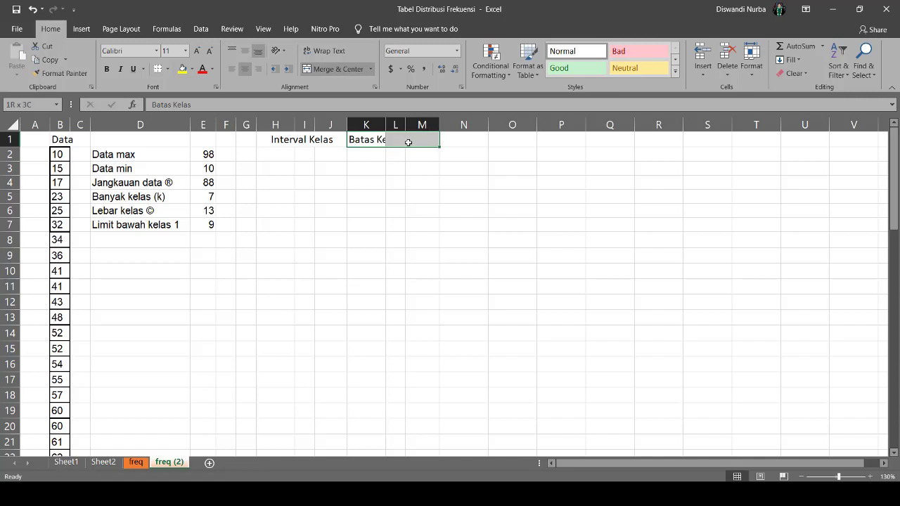
left_click(324, 70)
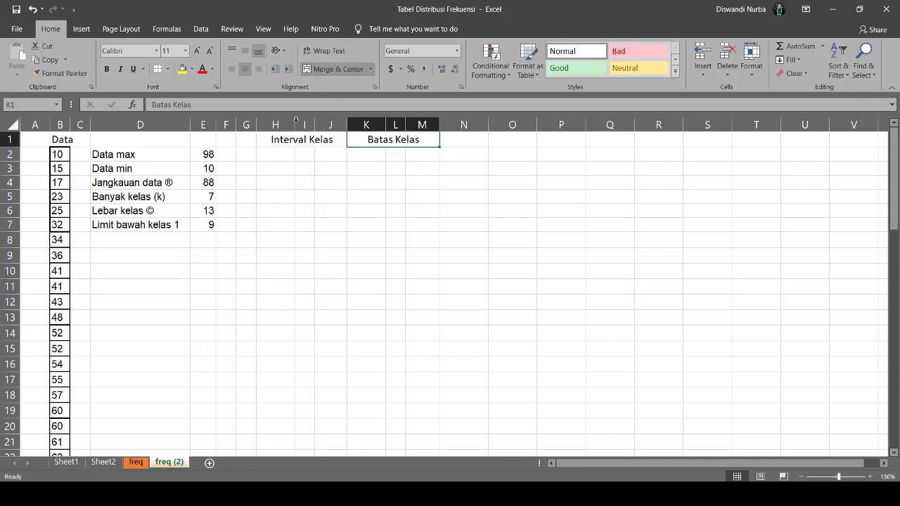
left_click(478, 275)
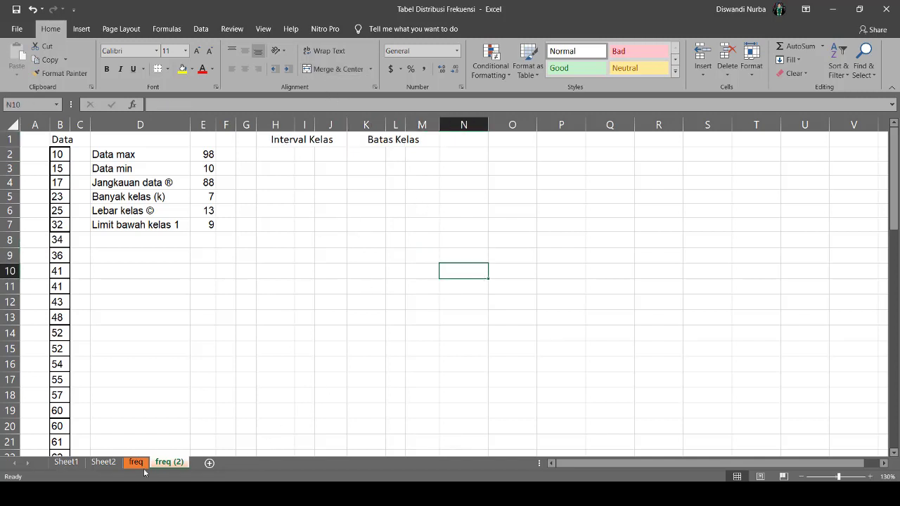
Step: Enter the headers "Nilai Tengah" in N1 and "Frekuensi" in O1
left_click(462, 143)
type("Nil")
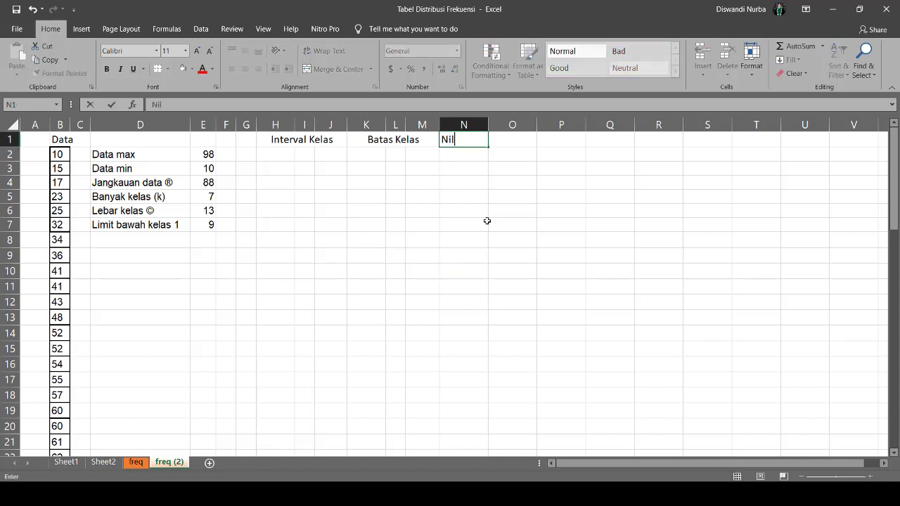
type("ai Tengah")
key("Return")
key("Right")
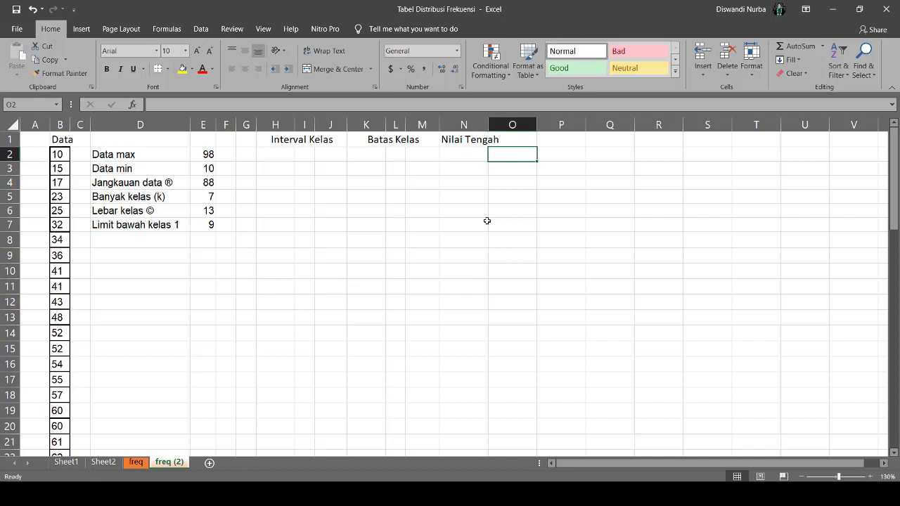
key("Up")
type("Frek")
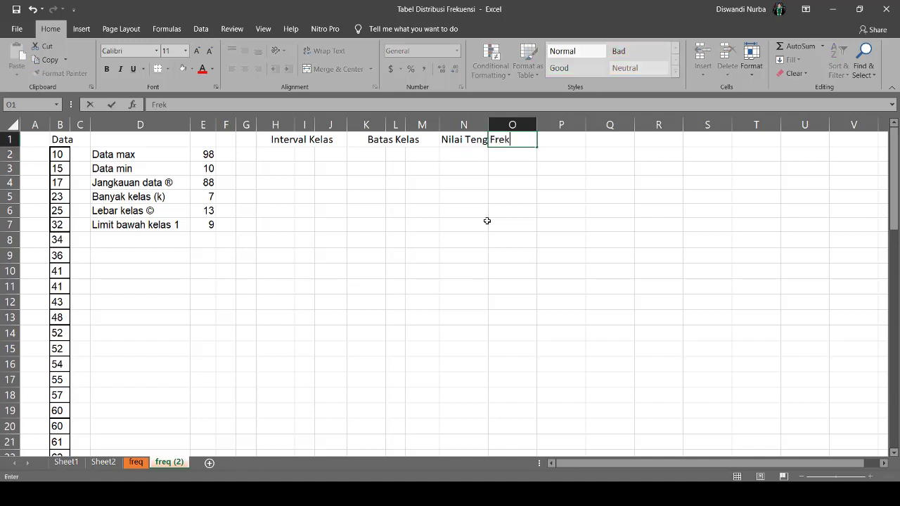
type("uensi")
key("Return")
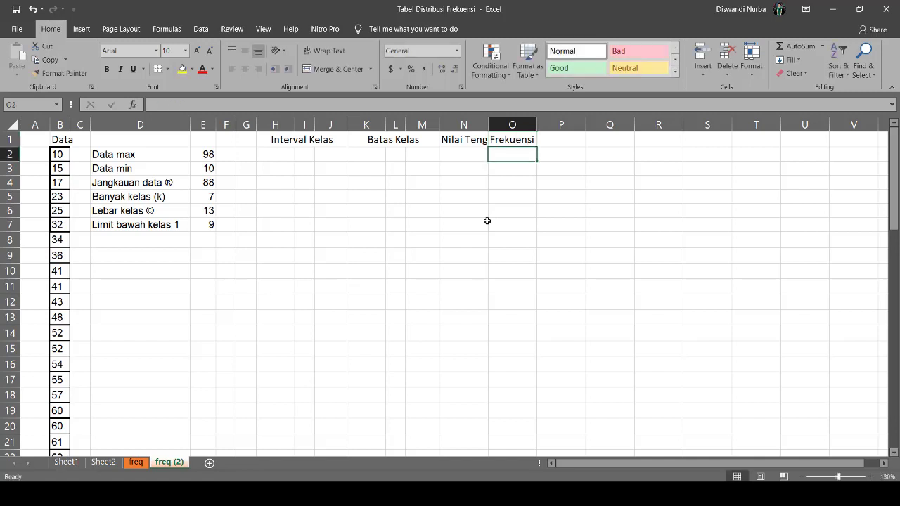
Step: Fit column N to its header and narrow column H slightly
double_click(490, 126)
left_click(506, 242)
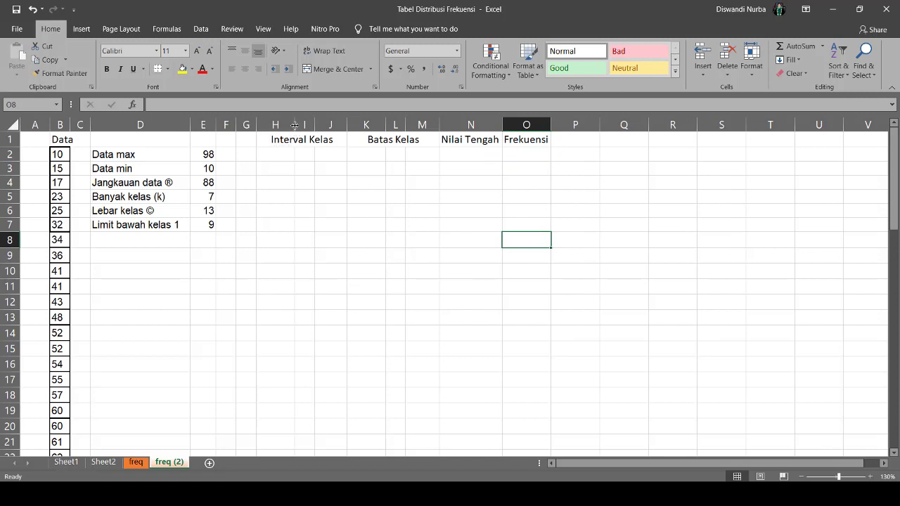
left_click_drag(295, 126, 289, 126)
Step: Enter 9 in H2 as the lower limit of the first class interval
left_click(282, 158)
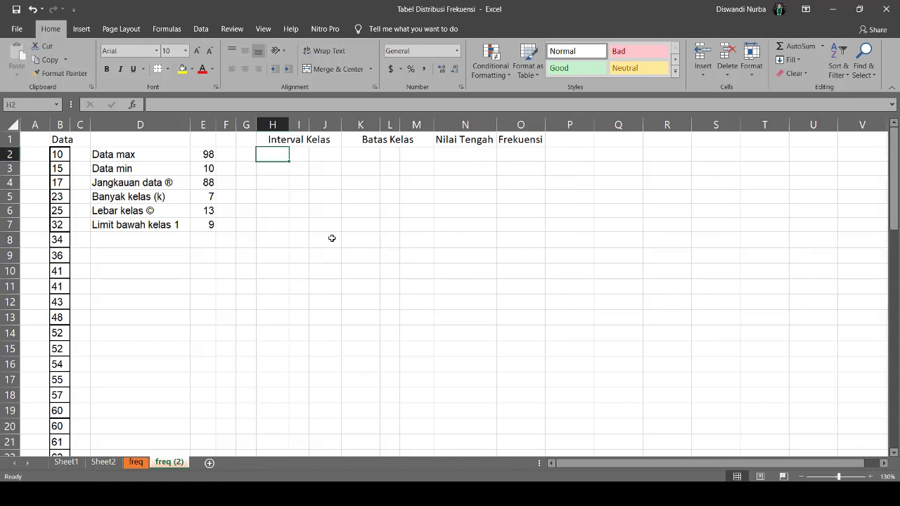
type("9")
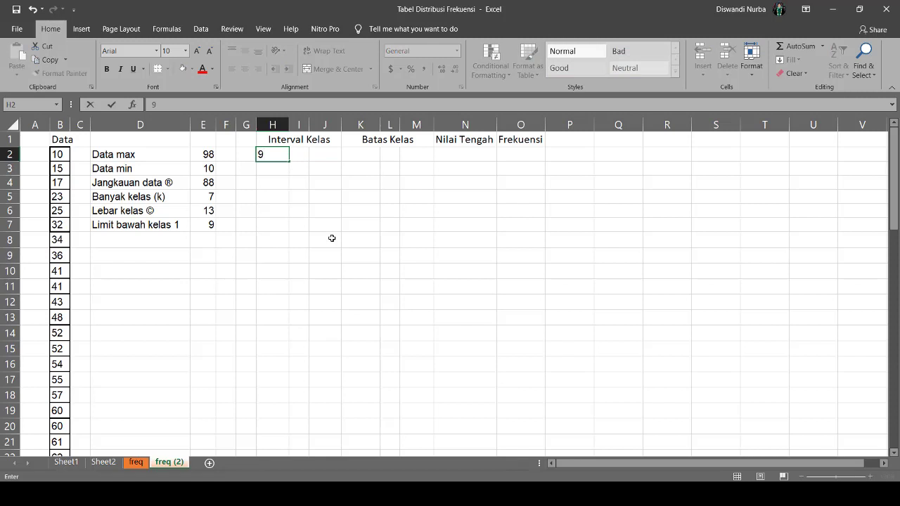
key("Tab")
key("Right")
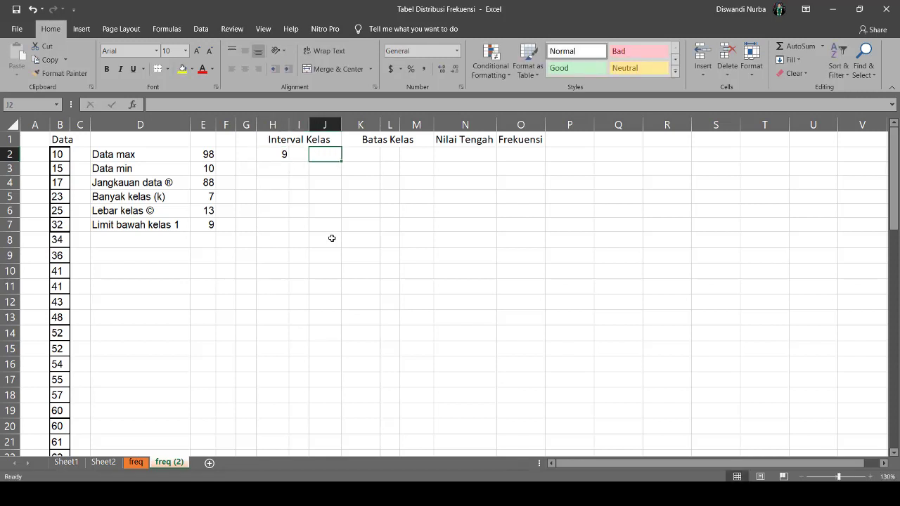
key("Left")
key("Left")
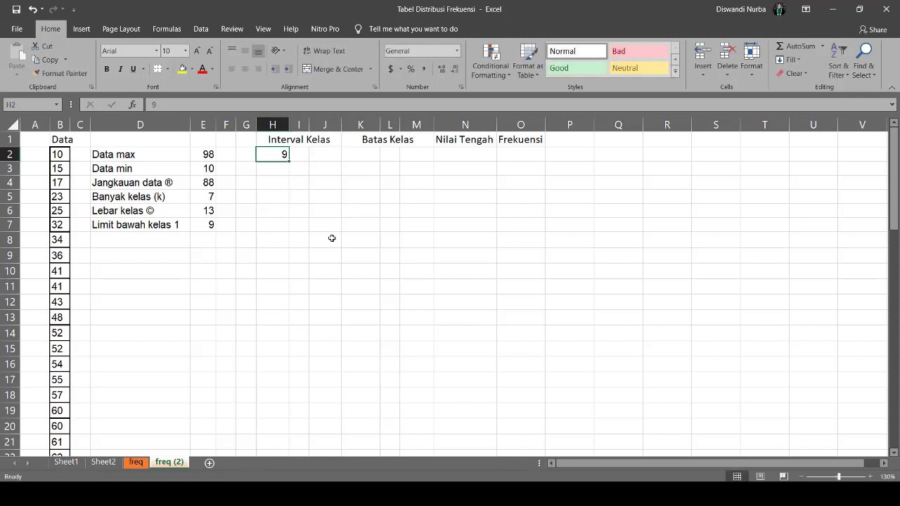
Step: Calculate the upper limit of the first class in J2 with the formula =H2+13-1
key("Right")
key("Right")
type("=")
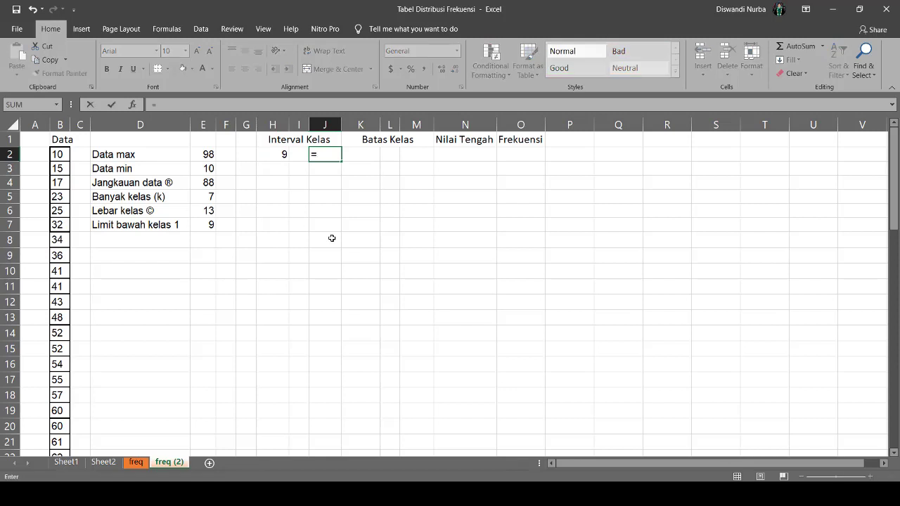
key("Left")
key("Left")
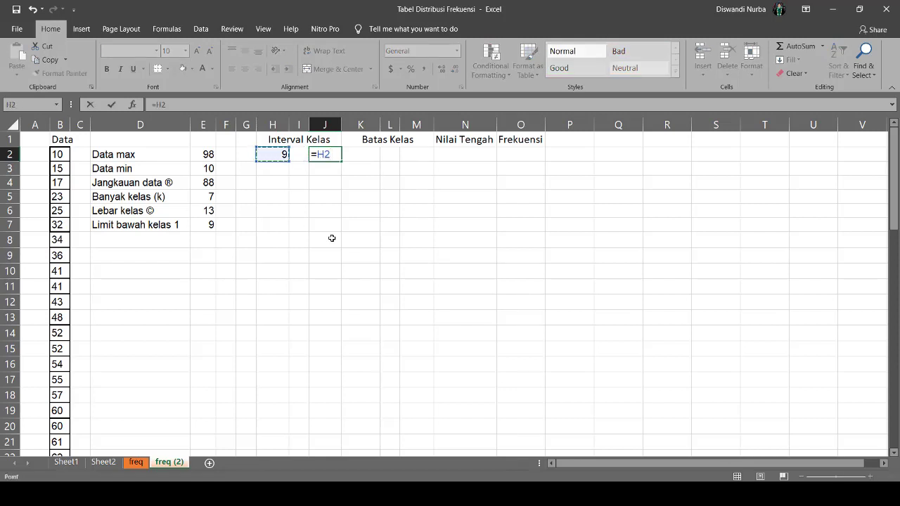
type("+13-1")
key("Return")
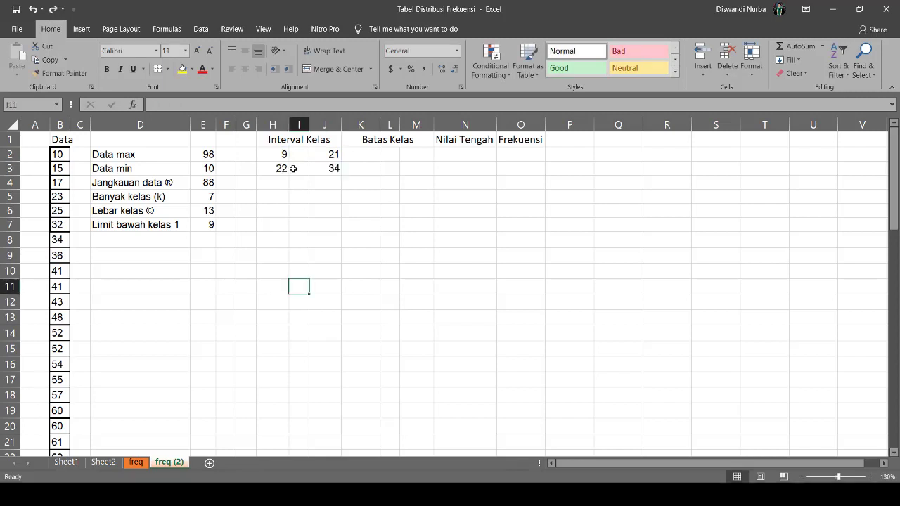
Step: Fill the second class's limit formulas in H3:J3 down to row 8
left_click(278, 168)
left_click_drag(279, 169, 339, 246)
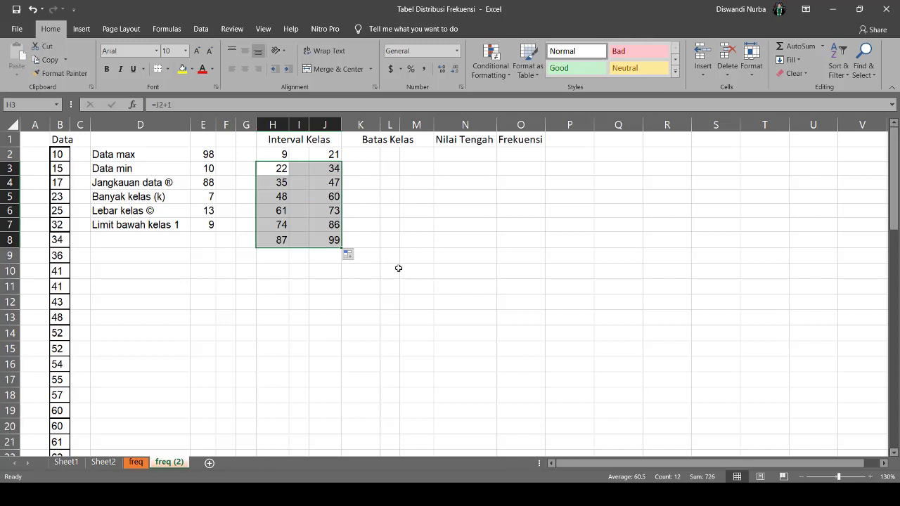
left_click(345, 287)
Step: Center the class limits in H2:J8 horizontally
left_click_drag(282, 155, 338, 242)
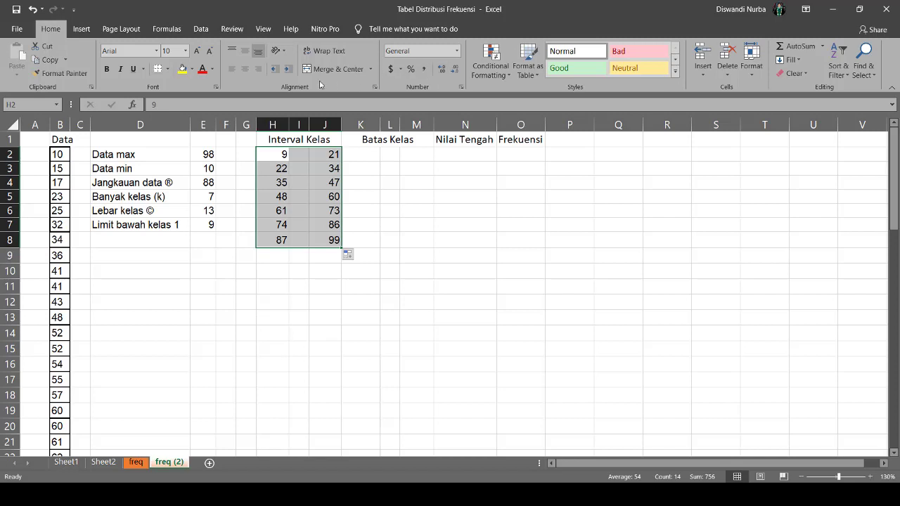
left_click(245, 68)
left_click(408, 228)
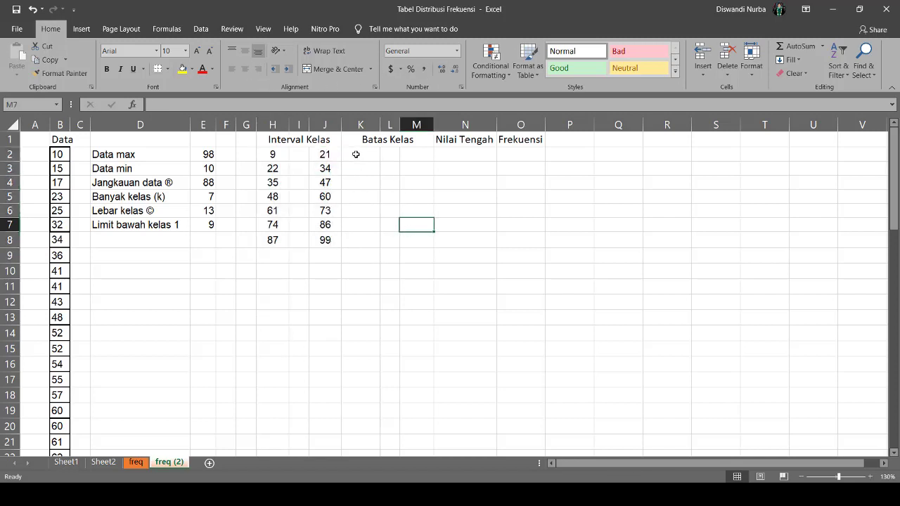
Step: Calculate the lower class boundary in K2 with the formula =H2-0.5 and fill it down to K8
left_click(353, 153)
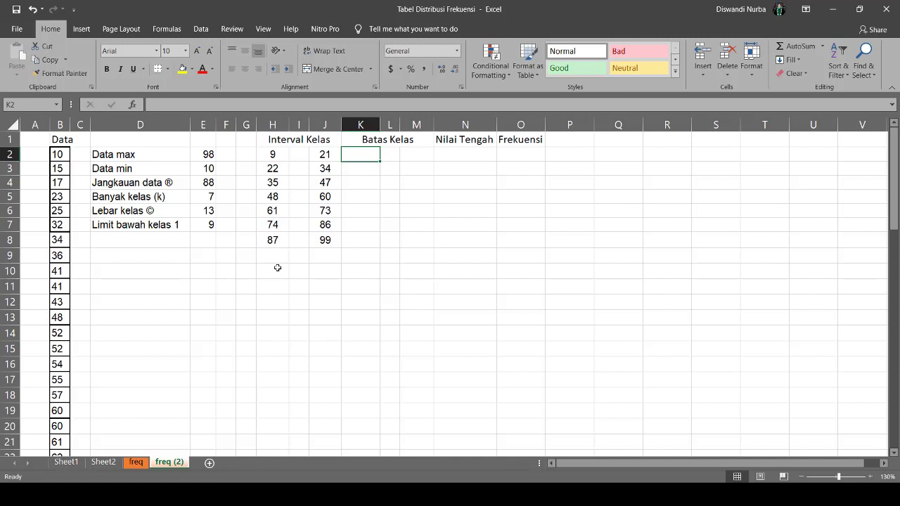
type("=")
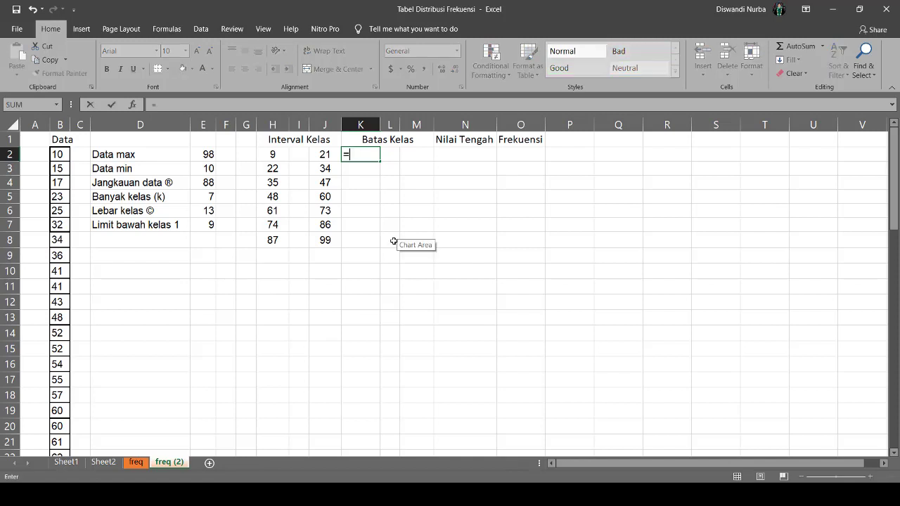
left_click(264, 154)
type("-0")
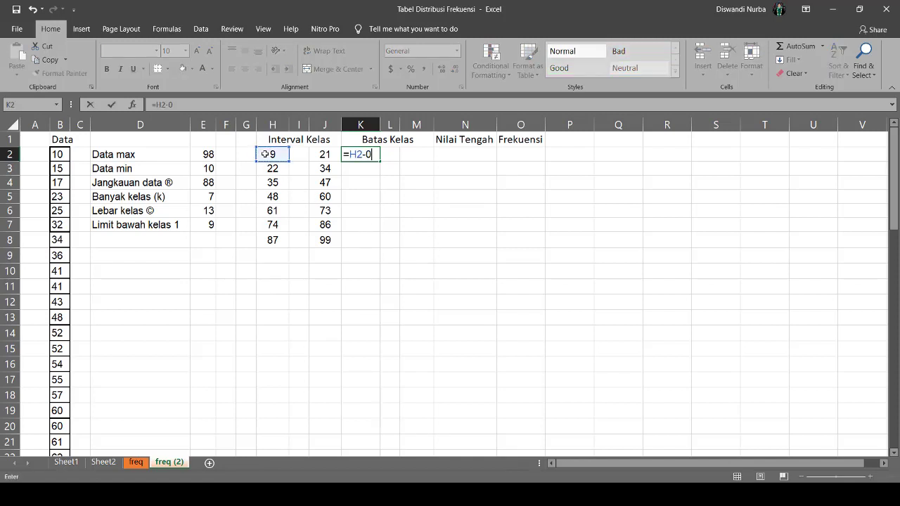
type(".5")
key("Return")
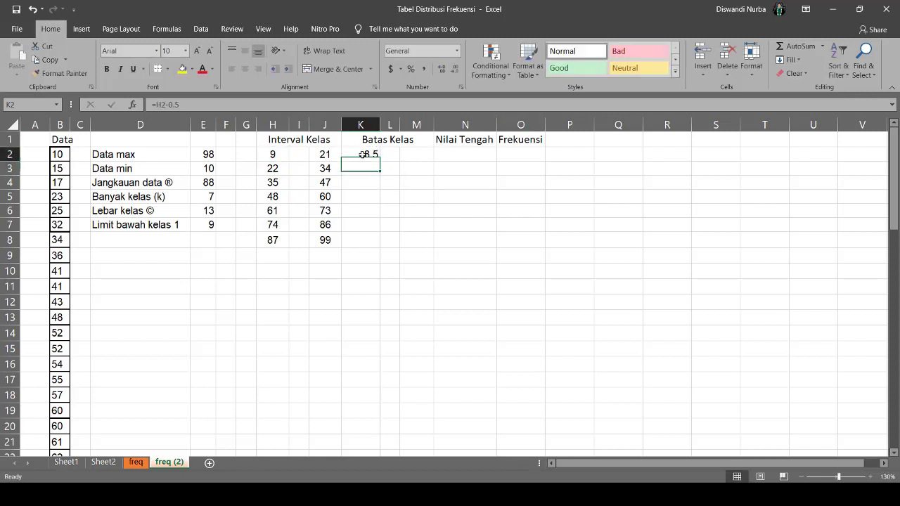
left_click(362, 154)
left_click_drag(380, 163, 382, 247)
Step: Calculate the upper class boundary in M2 with the formula =J2+0.5 and fill it down to M8
left_click(422, 155)
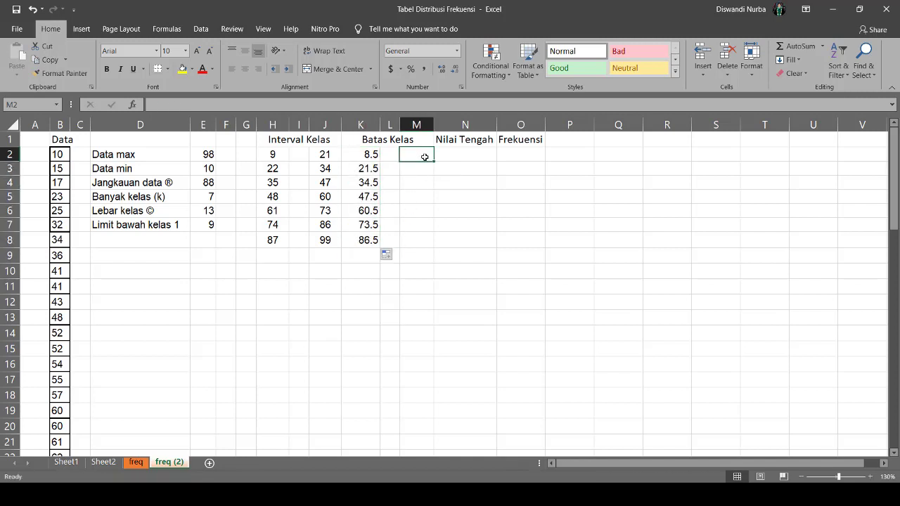
type("=")
left_click(324, 157)
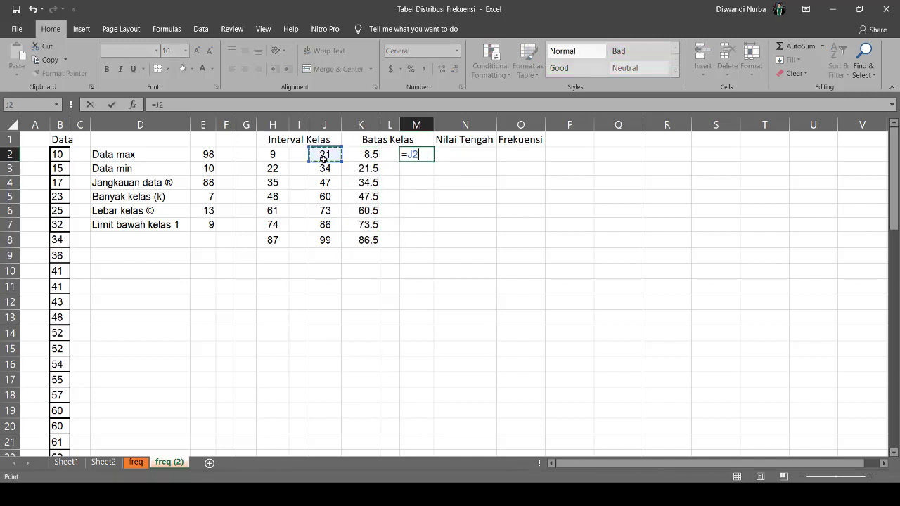
type("+0.5")
key("Return")
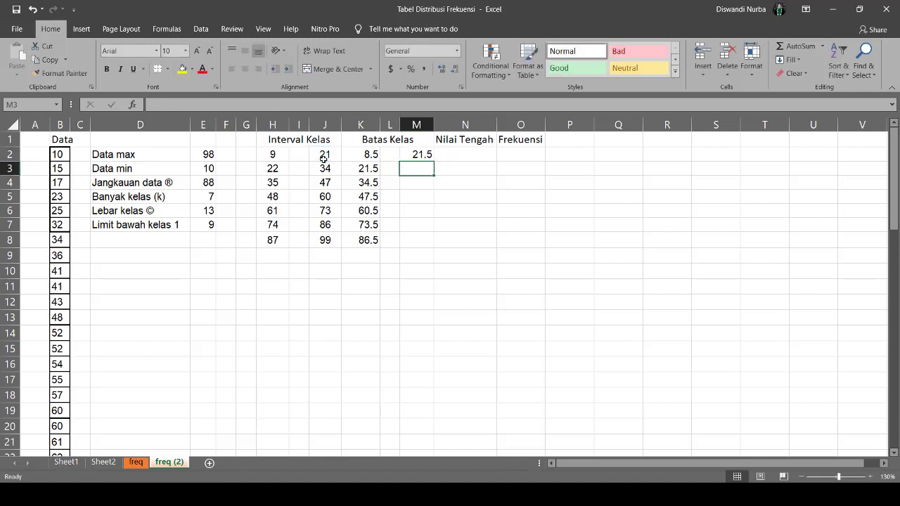
left_click(423, 154)
left_click_drag(434, 161, 425, 246)
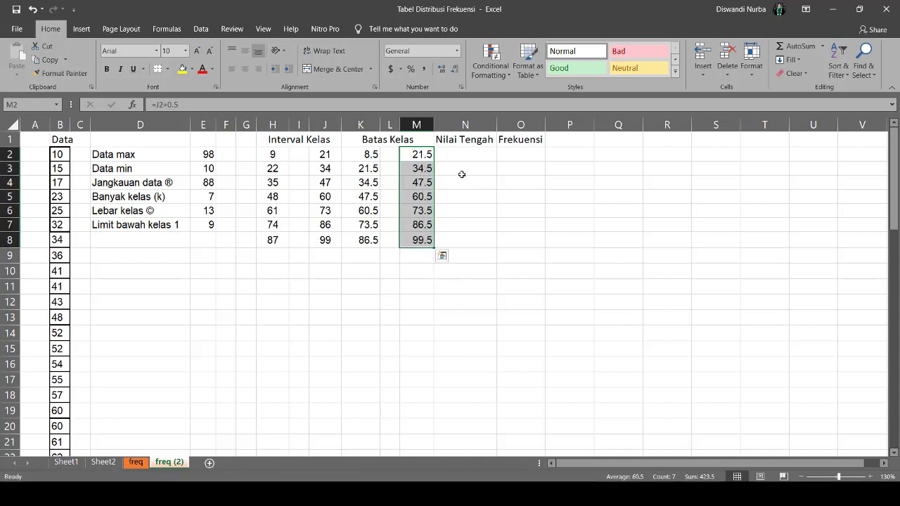
Step: Calculate the first class midpoint in N2 with the formula =(H2+J2)/2
left_click(471, 155)
type("=")
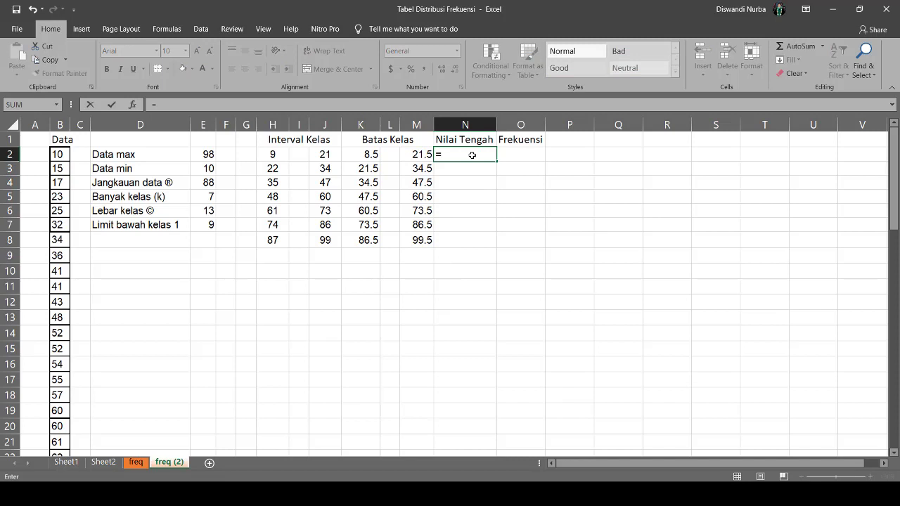
left_click(275, 156)
type("+")
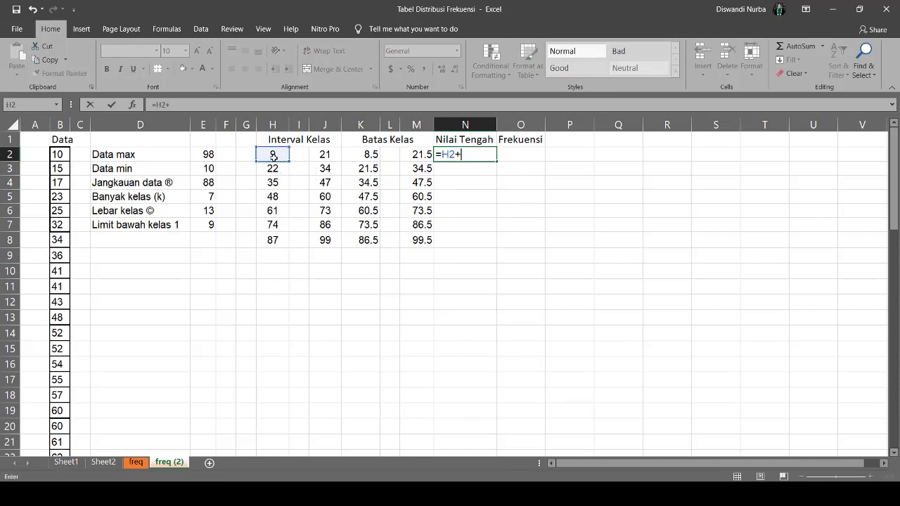
left_click(312, 156)
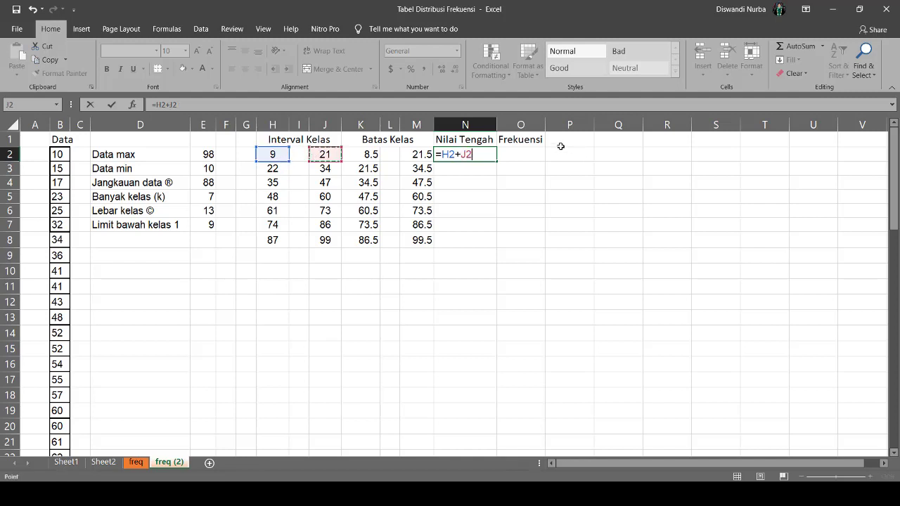
left_click(444, 154)
type("(")
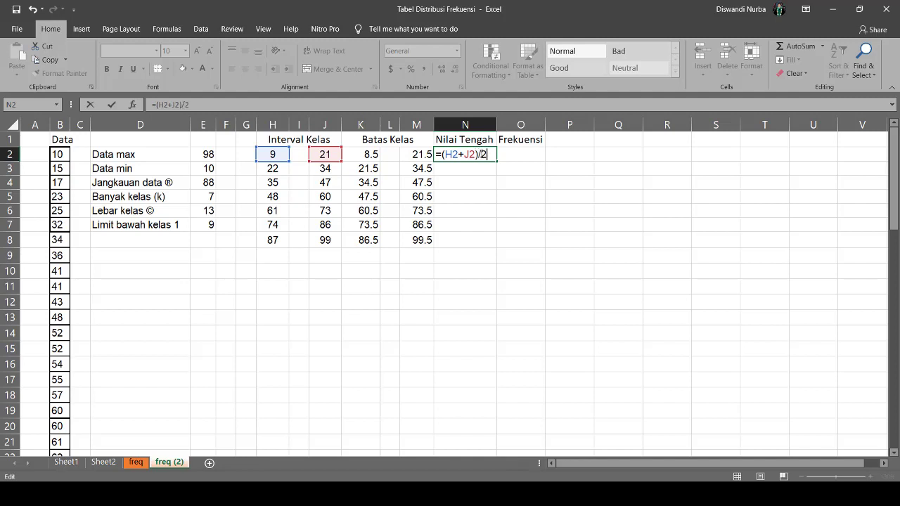
key("Return")
Step: Fill the midpoint formula from N2 down to N8 and center the values horizontally
left_click(491, 156)
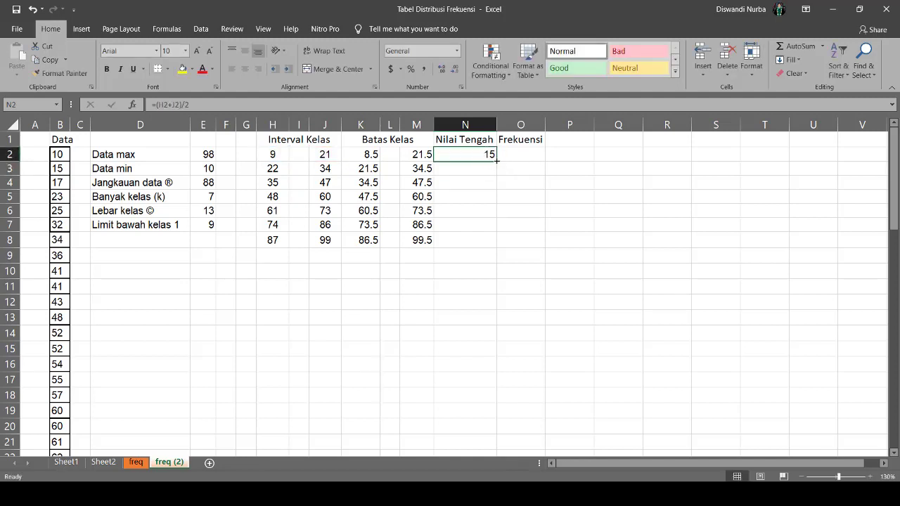
left_click_drag(495, 161, 485, 244)
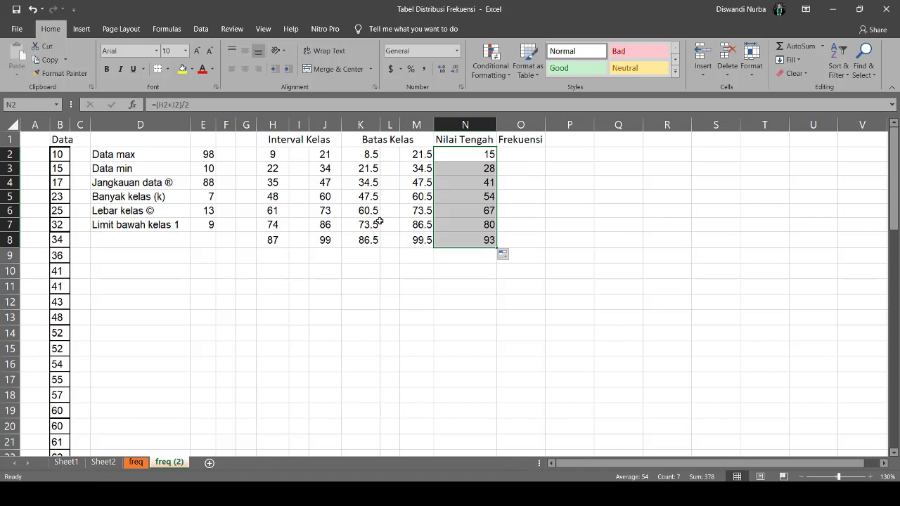
left_click(244, 68)
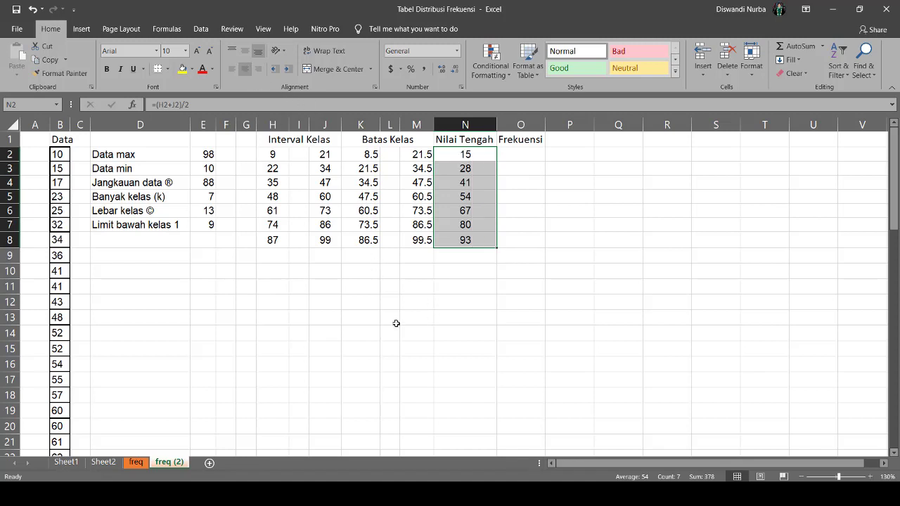
Step: Calculate the first class frequency in O2 with the formula =COUNTIF(B2:B61,"<="&J2)
key("Right")
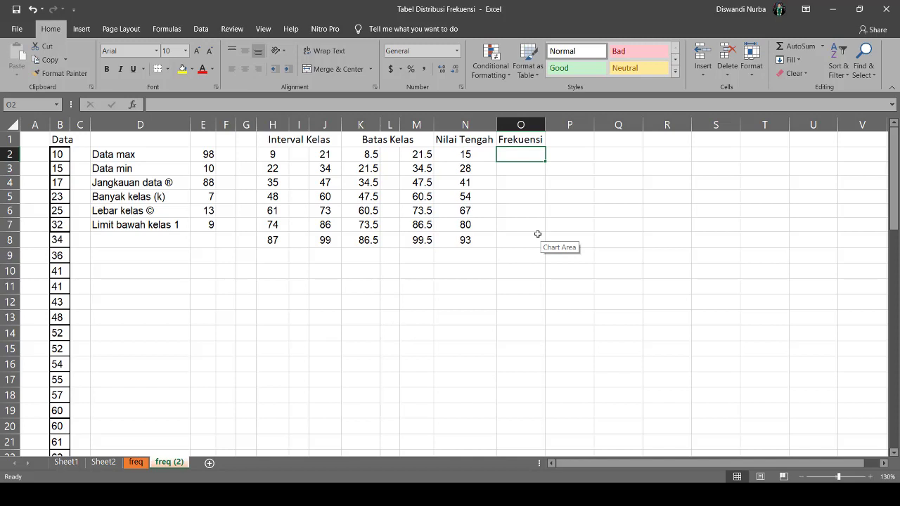
type("=co")
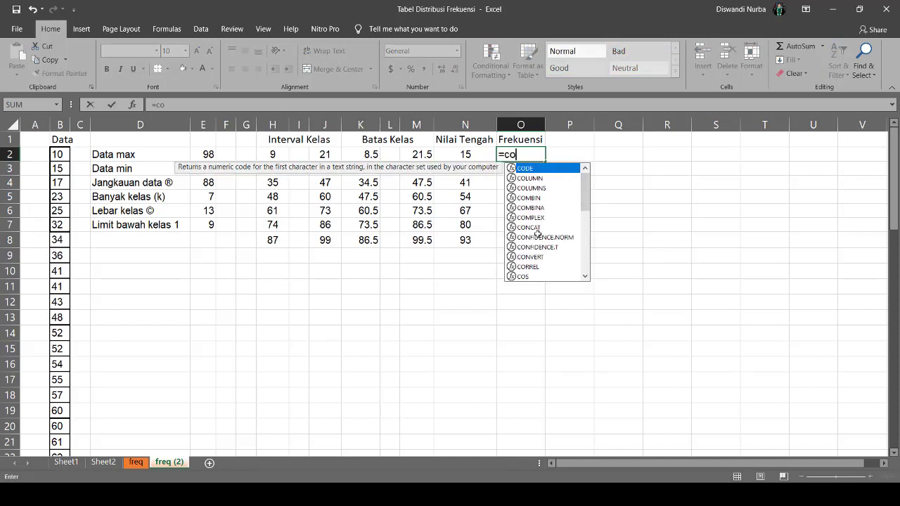
type("unt")
key("Down")
key("Down")
key("Down")
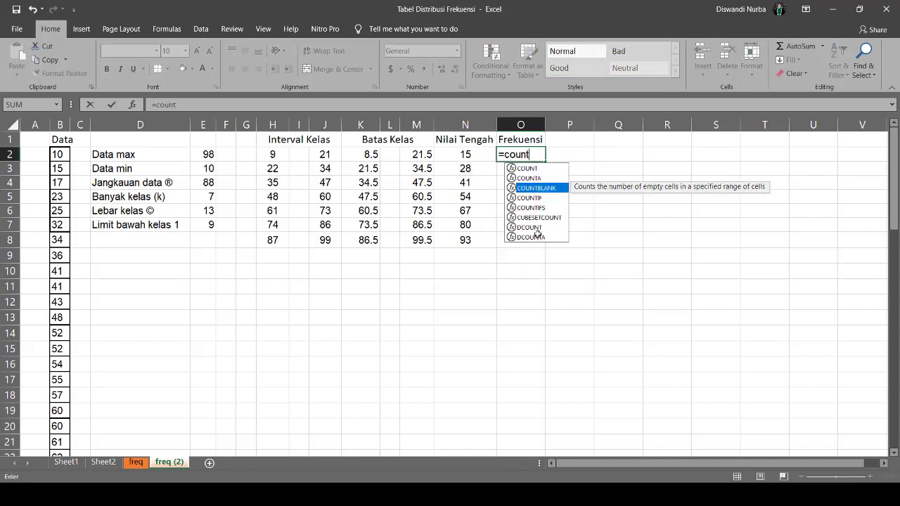
key("Tab")
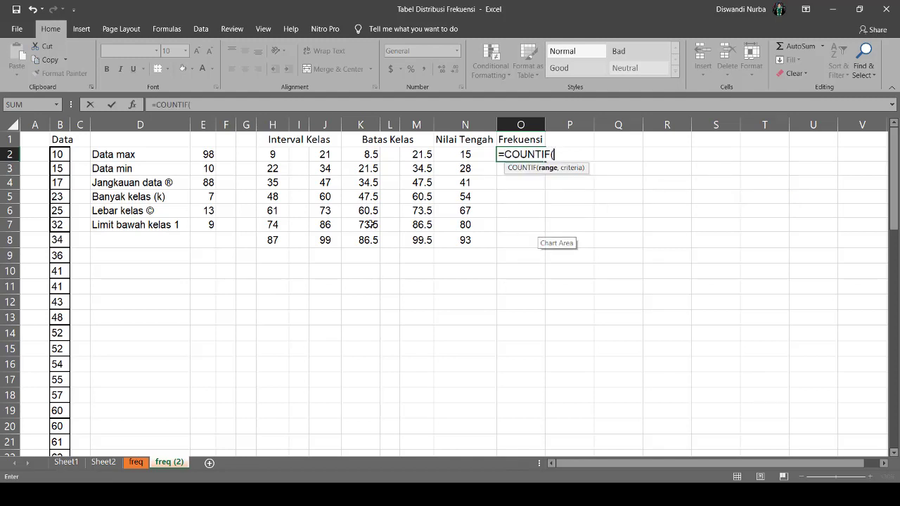
left_click(59, 155)
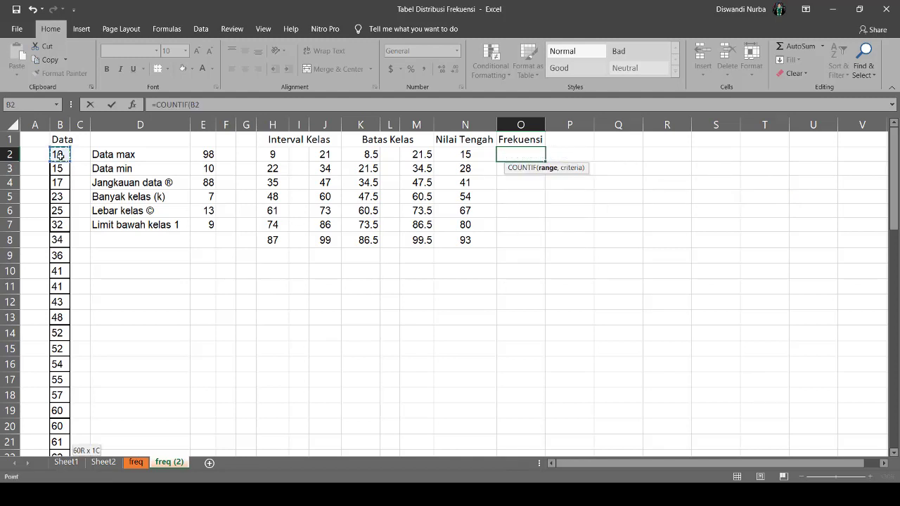
key("ctrl+shift+Down")
type(",")
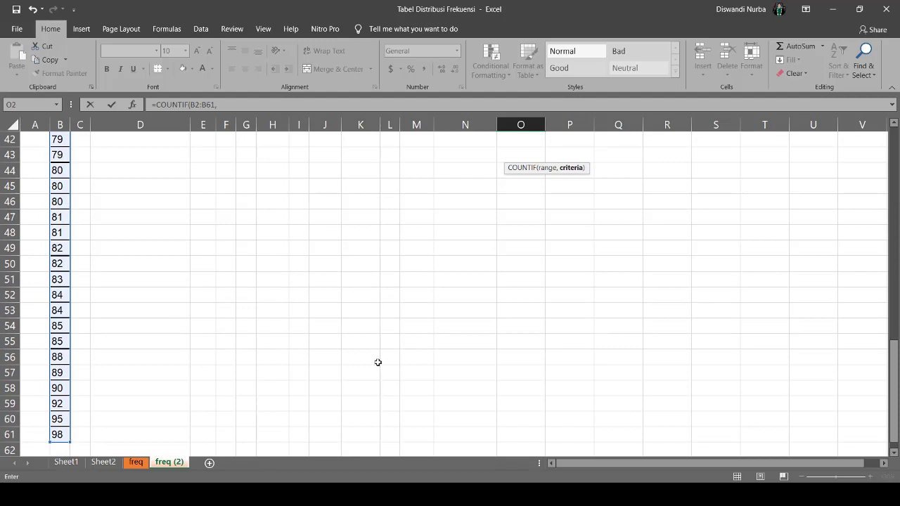
scroll(378, 363, "up", 14)
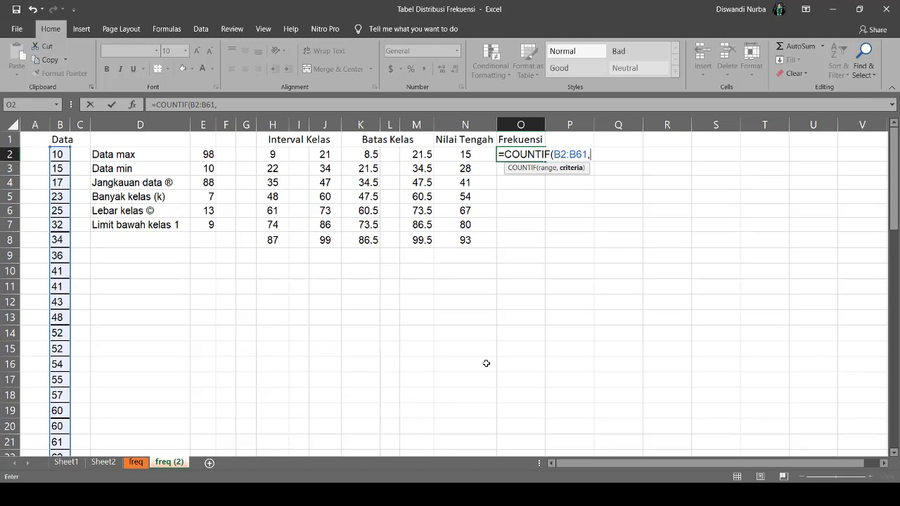
type("\"<")
type("=\"&")
left_click(323, 153)
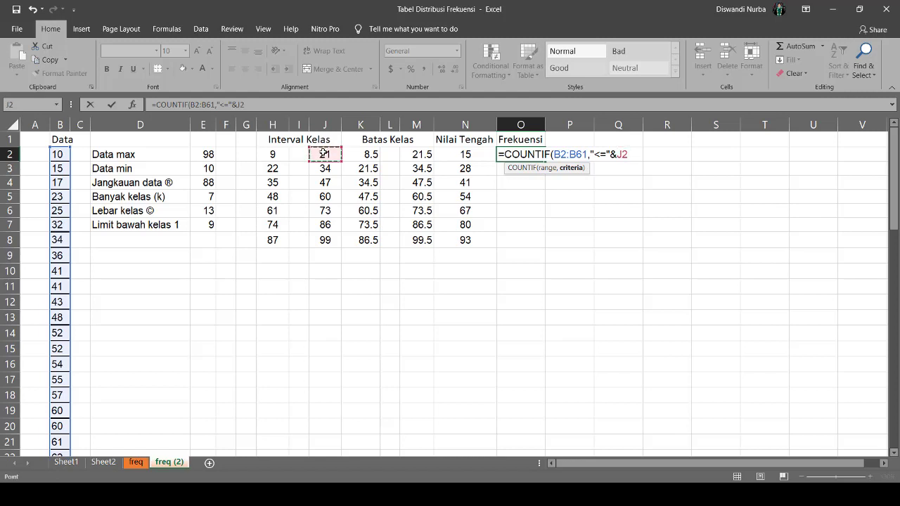
type(")")
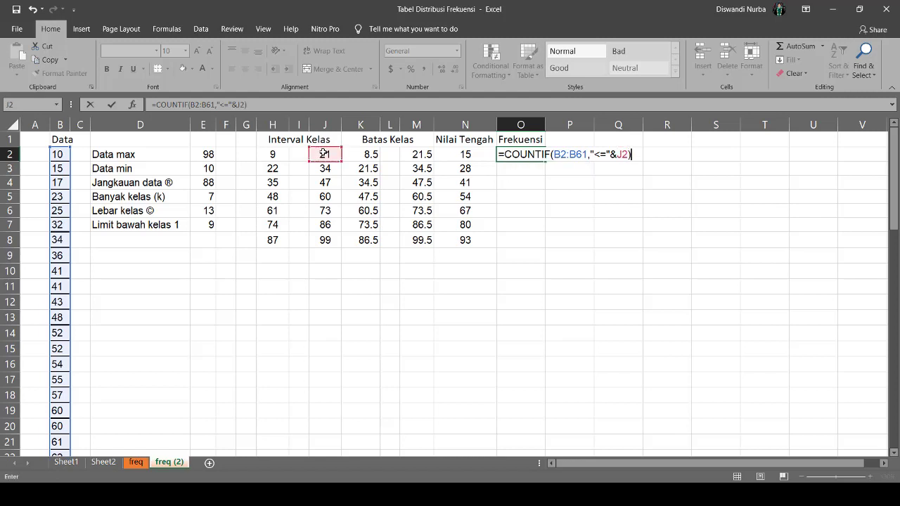
key("Return")
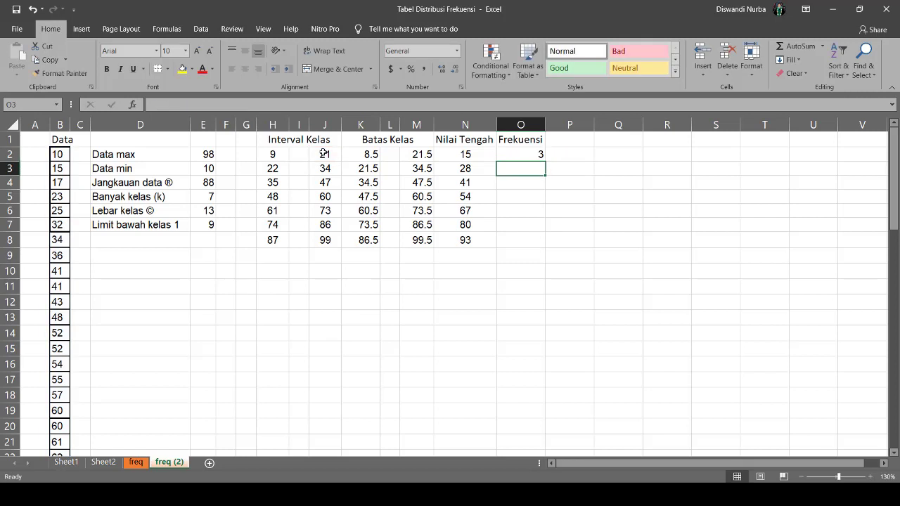
Step: Calculate the second class frequency in O3 with the formula =COUNTIF(B2:B61,"<="&J3)-O2
type("=co")
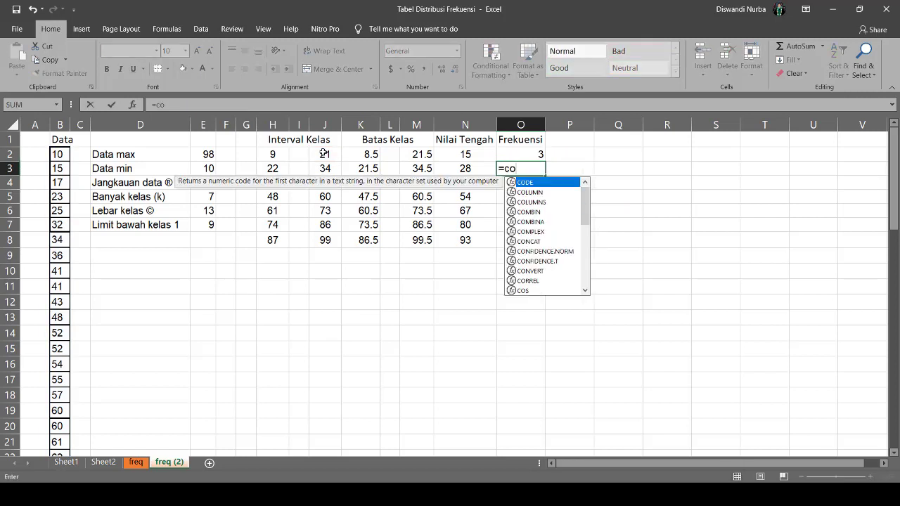
type("un")
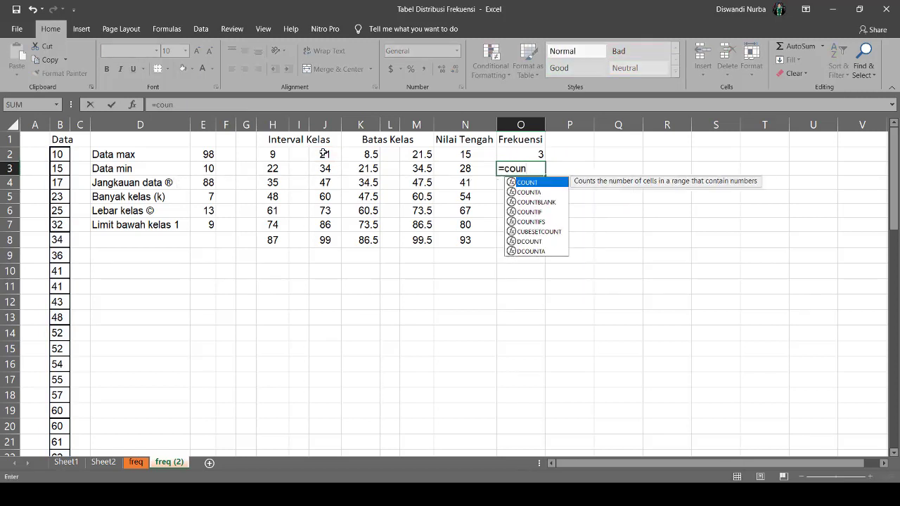
key("Down")
key("Down")
key("Down")
key("Tab")
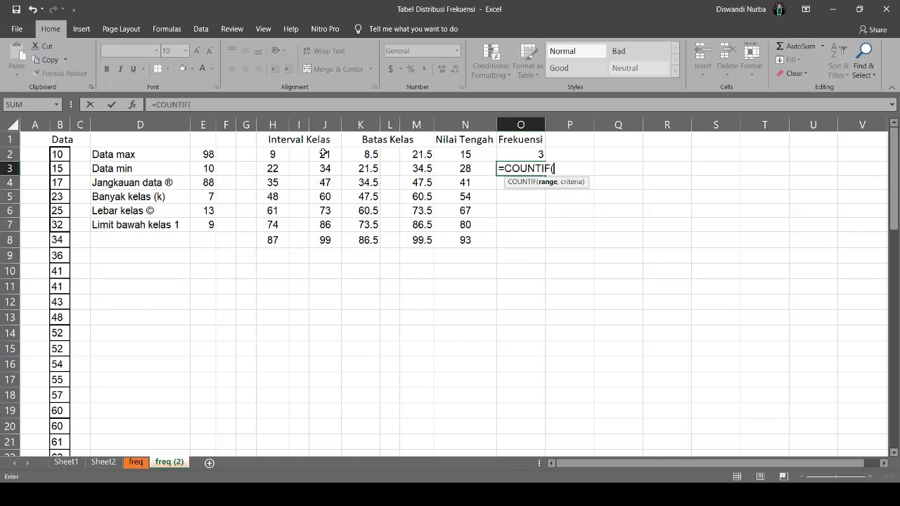
left_click(61, 155)
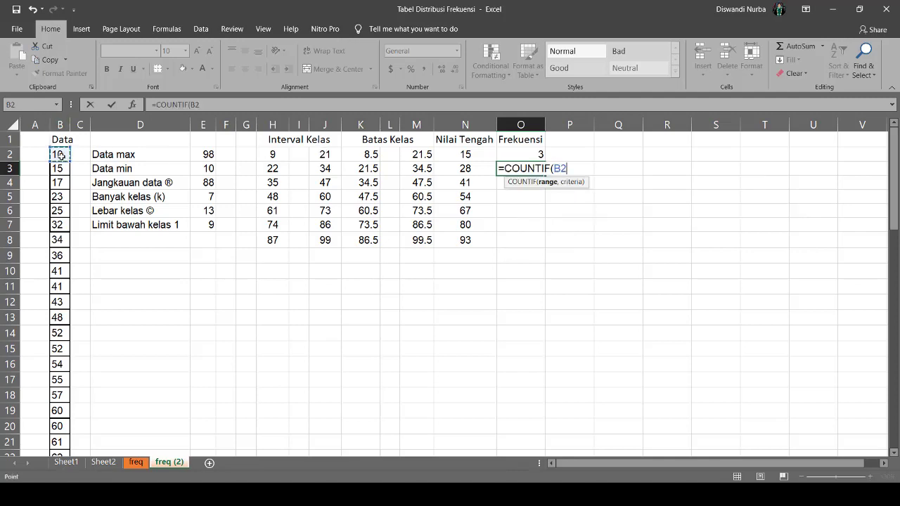
key("ctrl+shift+Down")
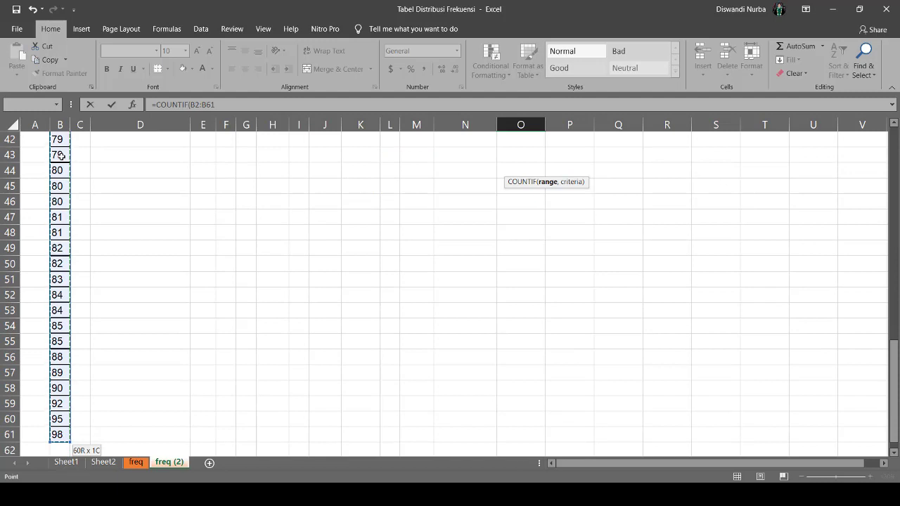
type(",")
scroll(117, 173, "up", 14)
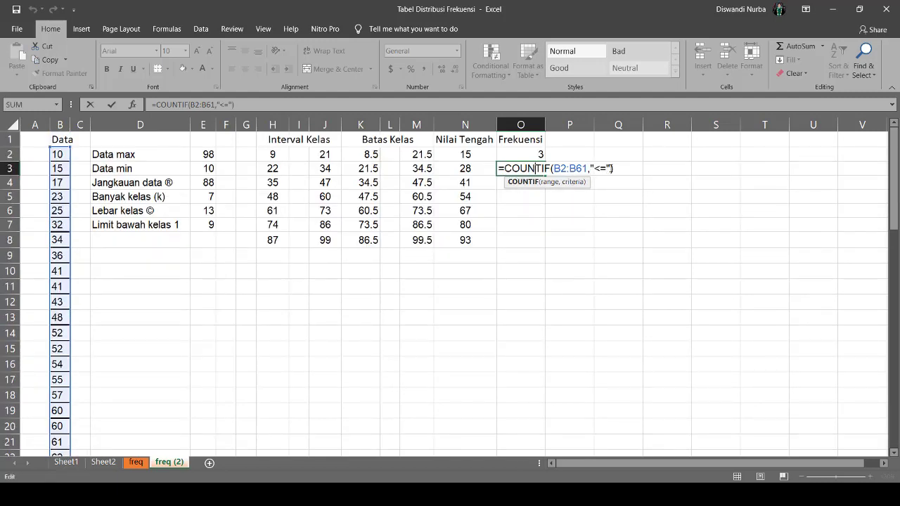
left_click(610, 168)
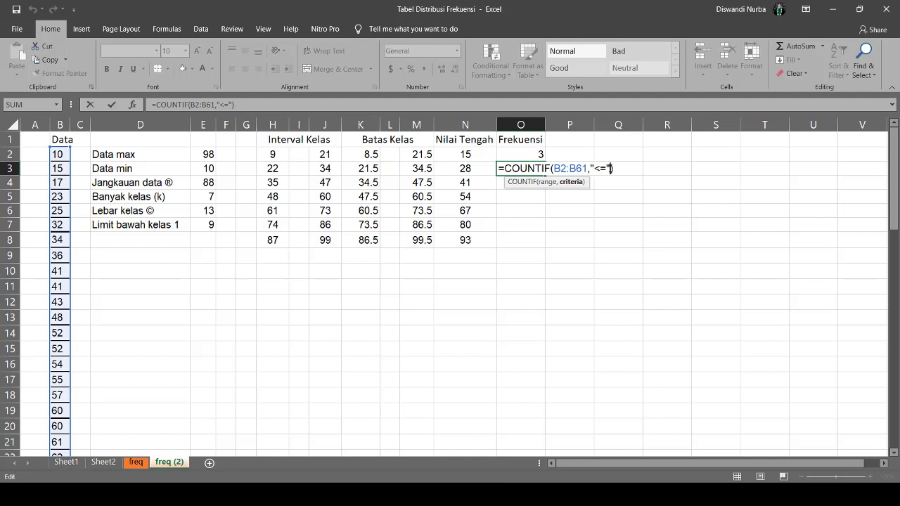
type("&")
left_click(330, 168)
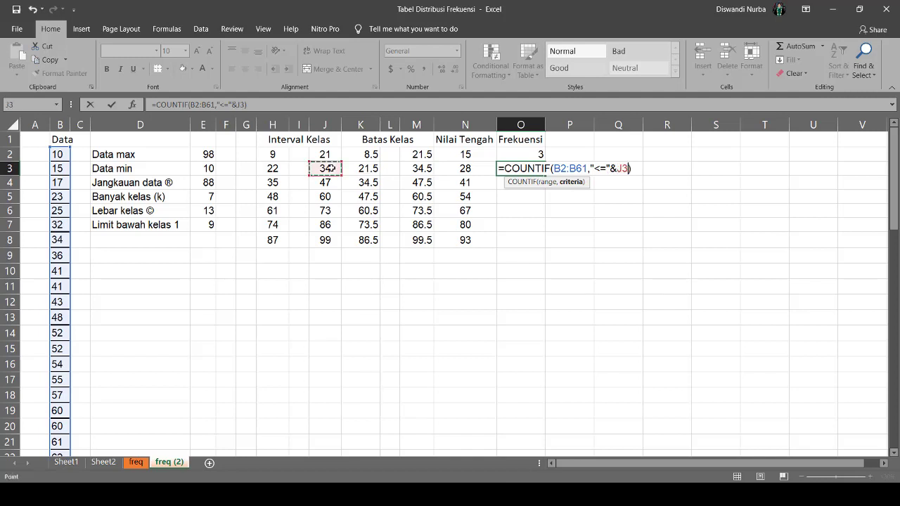
left_click(638, 169)
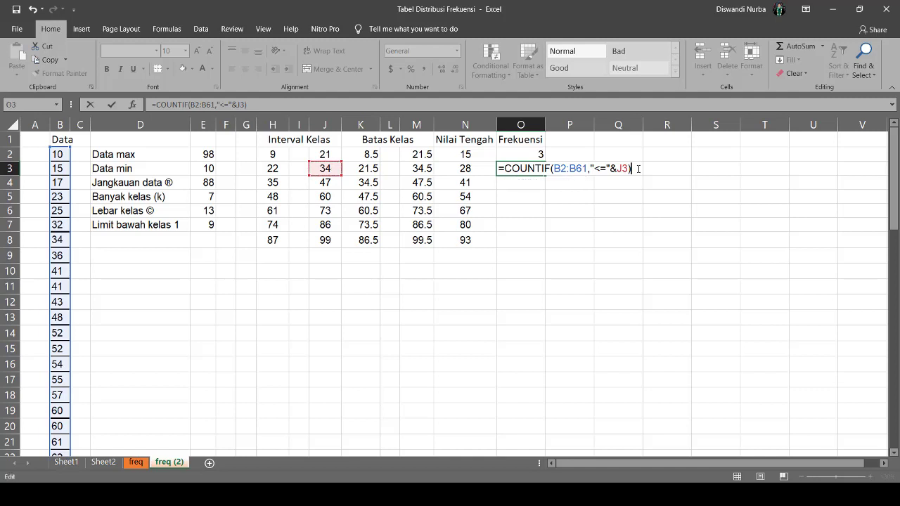
type(")-")
left_click(533, 156)
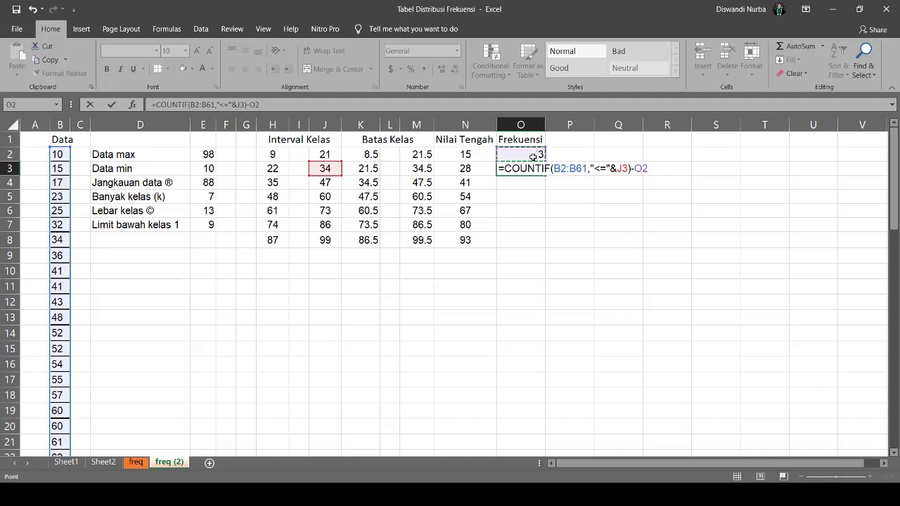
key("Return")
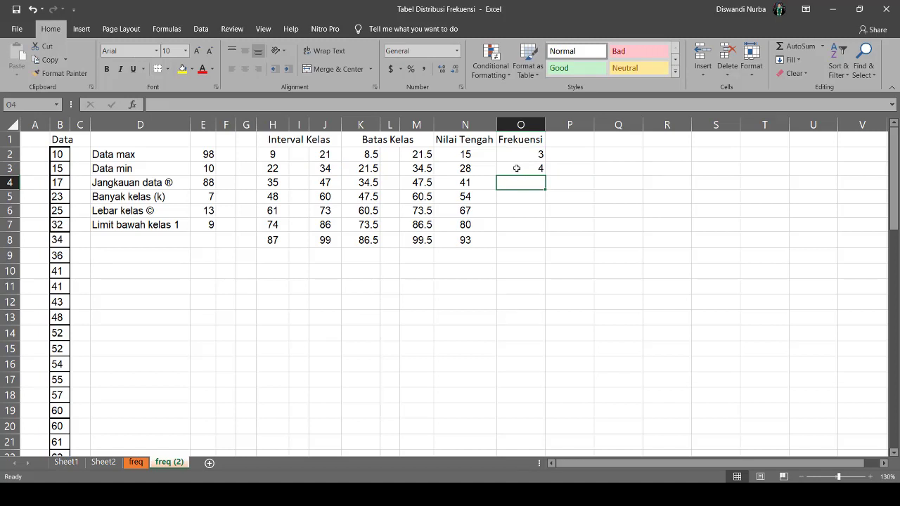
Step: Anchor the data range rows in the O2 frequency formula, making it =COUNTIF(B$2:B$61,"<="&J2)
left_click(516, 169)
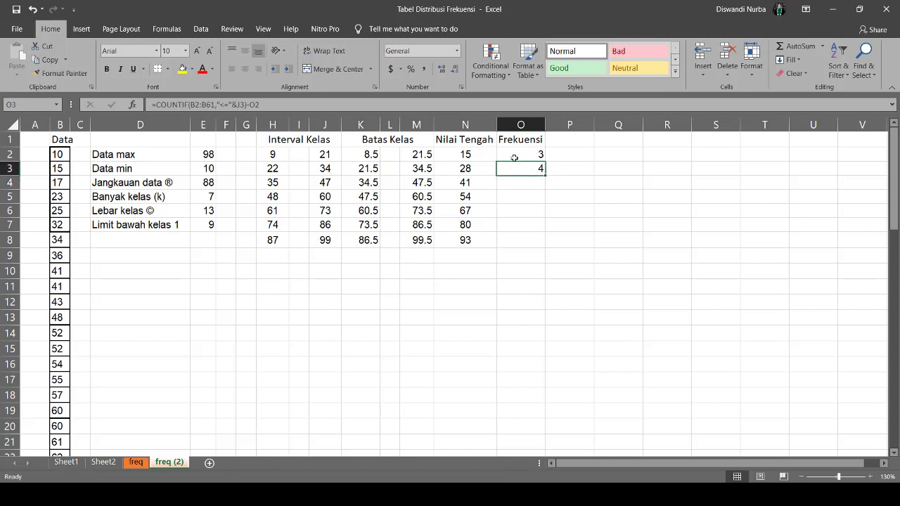
double_click(514, 156)
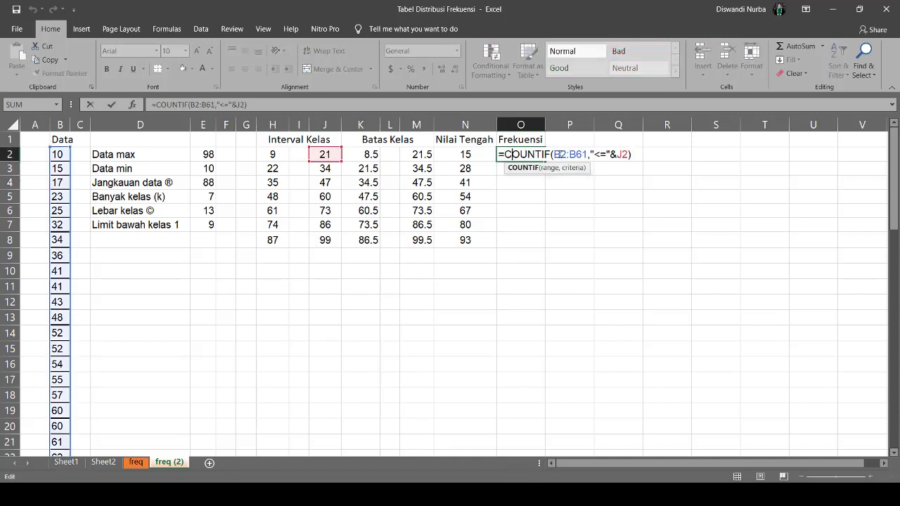
left_click(560, 154)
type("$")
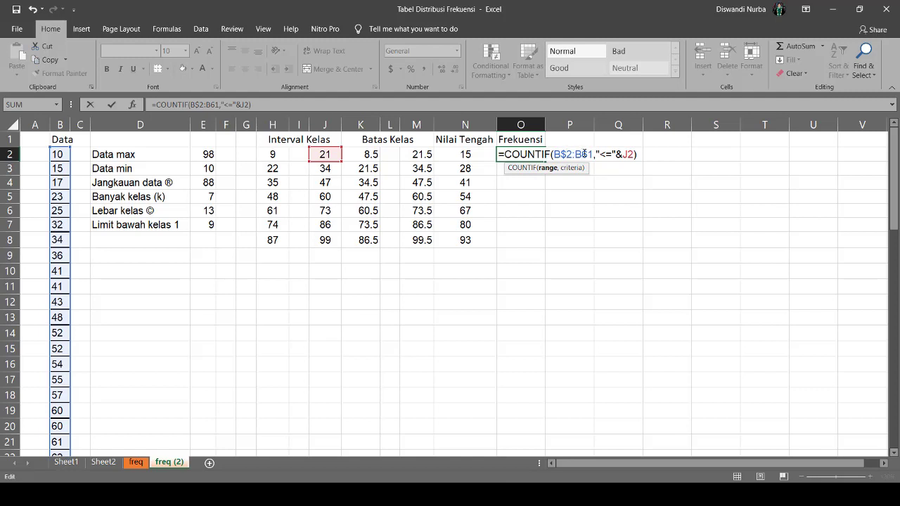
left_click(584, 154)
type("$")
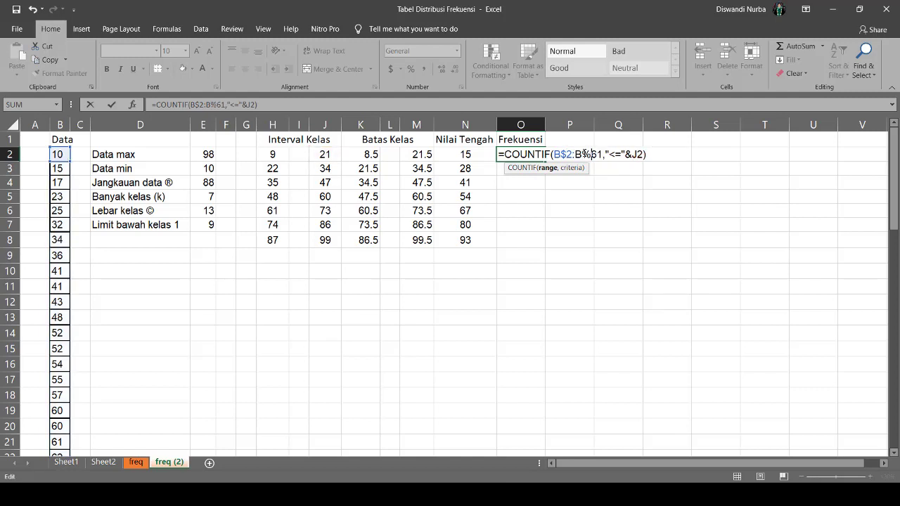
key("BackSpace")
type("$")
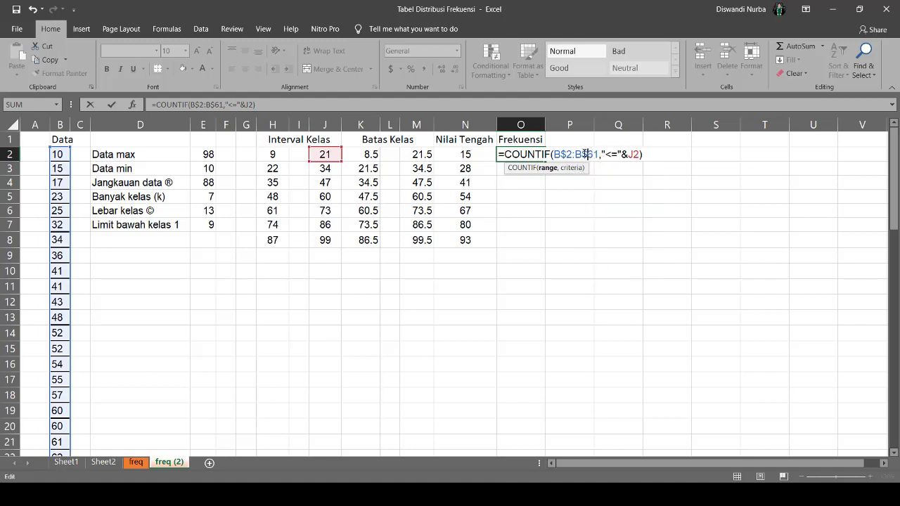
key("Return")
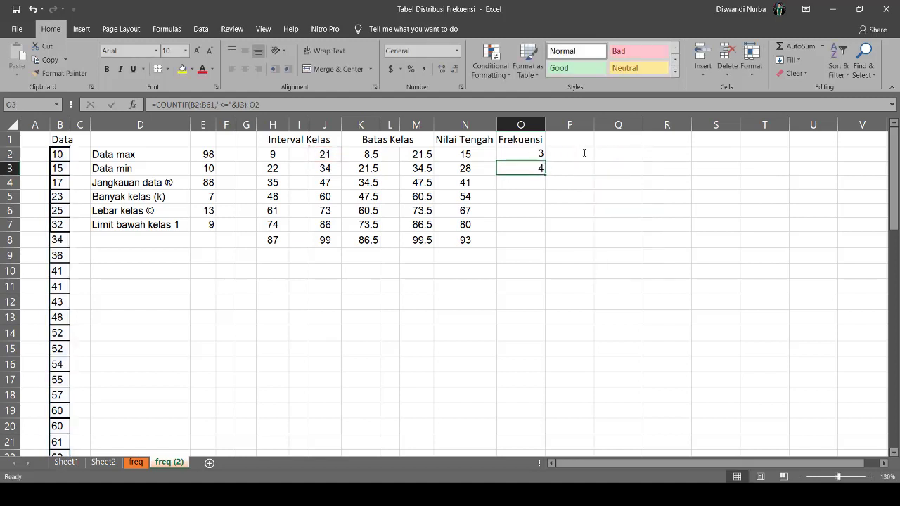
Step: Copy the O2 formula to O3 and subtract O2, giving =COUNTIF(B$2:B$61,"<="&J3)-O2
left_click(539, 154)
key("ctrl+c")
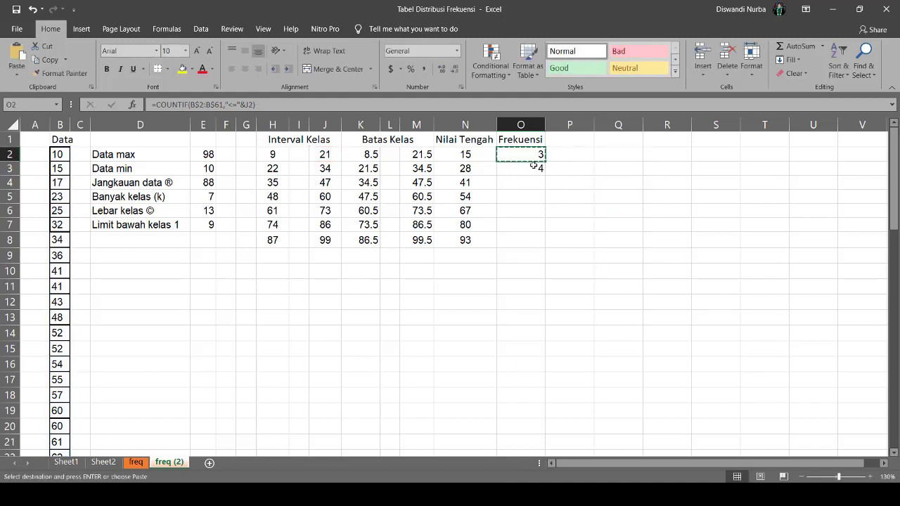
left_click(537, 168)
key("ctrl+v")
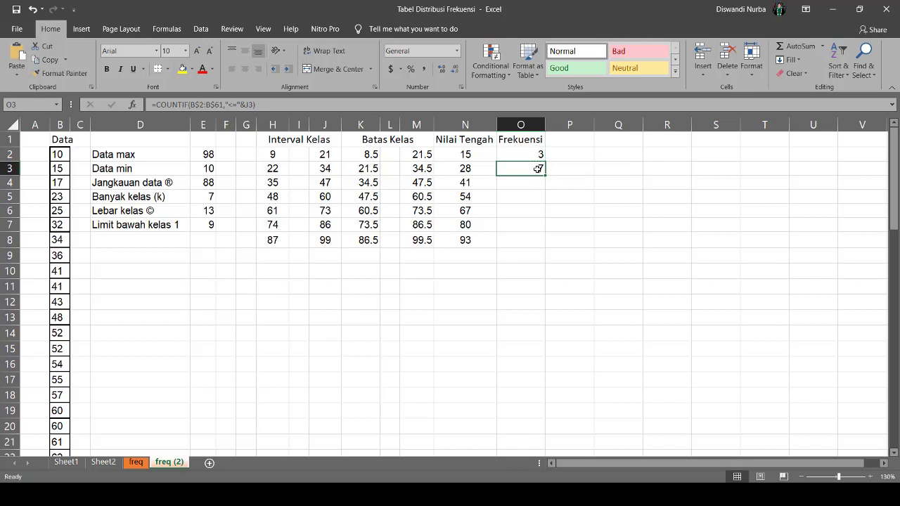
double_click(538, 168)
left_click(645, 168)
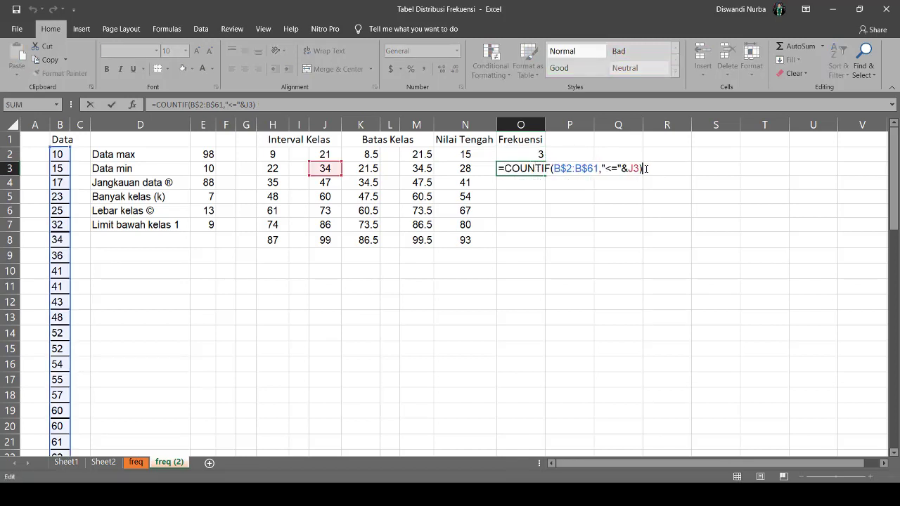
type("-")
left_click(539, 155)
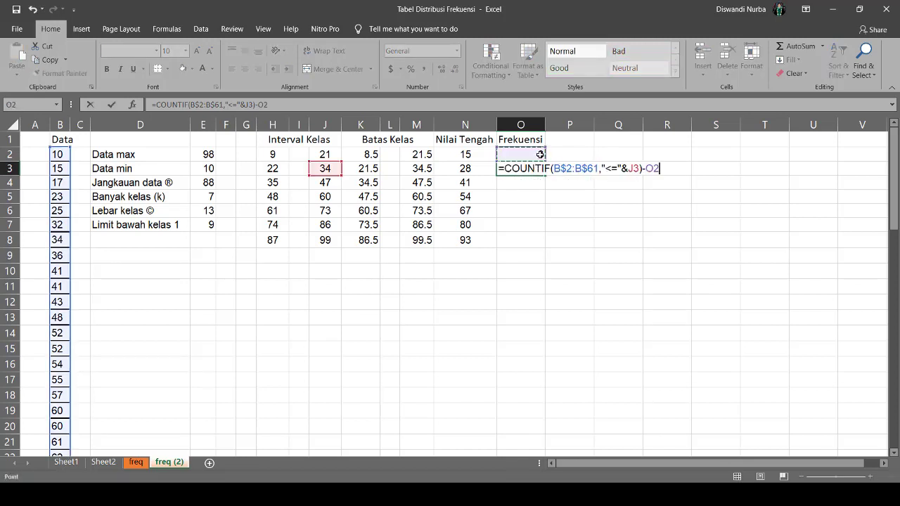
key("Return")
Step: Copy the O3 formula to O4 and change it to =COUNTIF(B$2:B$61,"<="&J4)-O2+O3
left_click(536, 168)
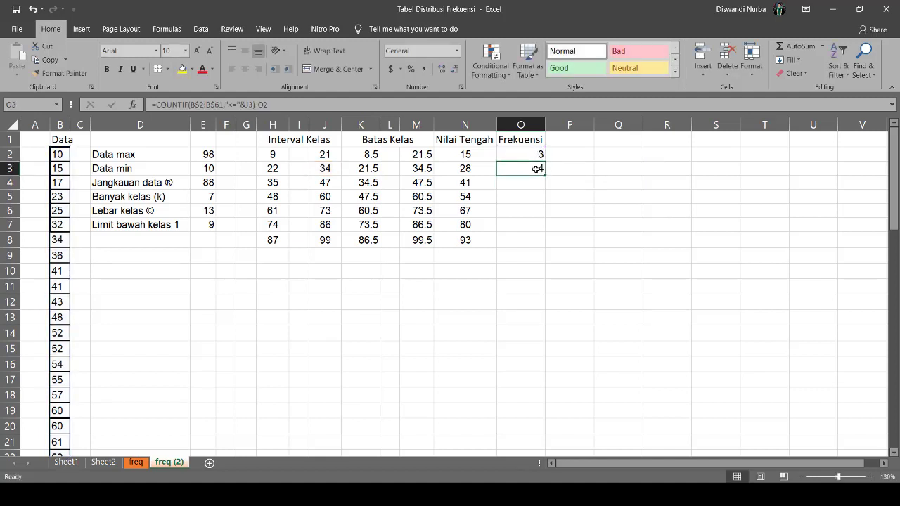
key("ctrl+c")
left_click(529, 181)
key("ctrl+v")
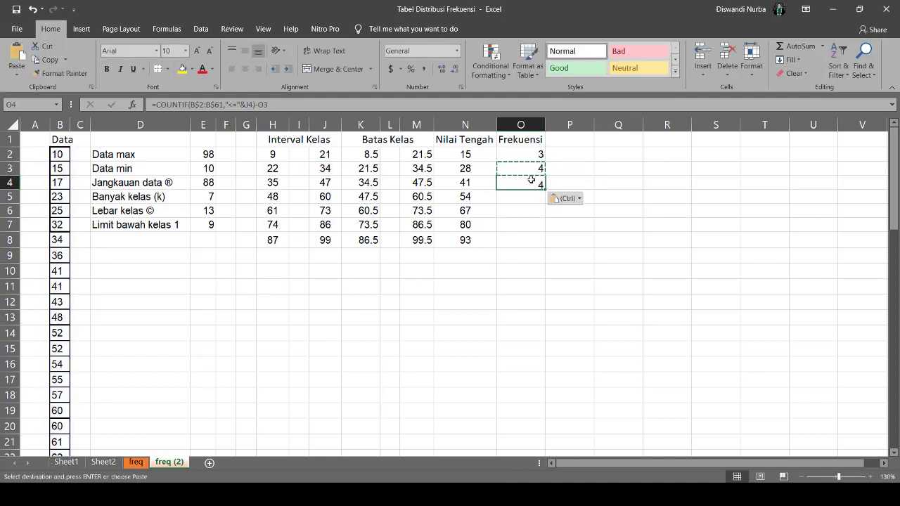
double_click(534, 184)
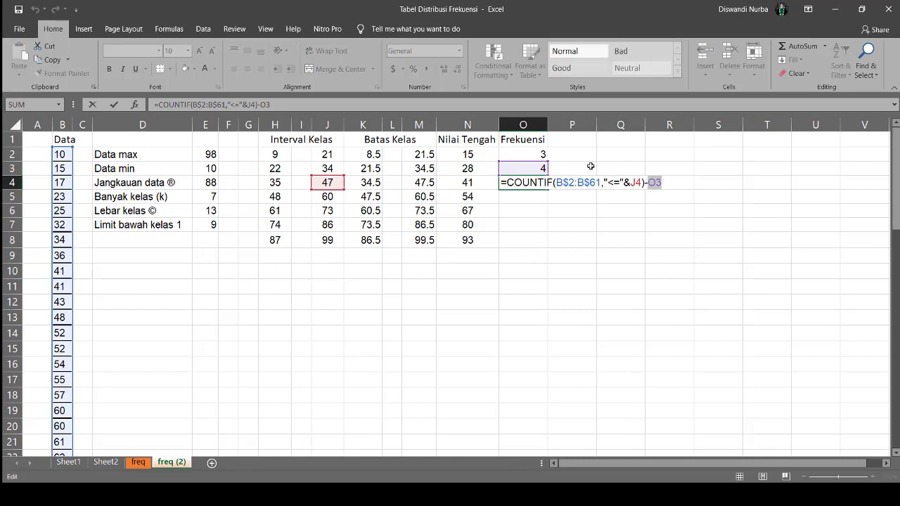
left_click(538, 154)
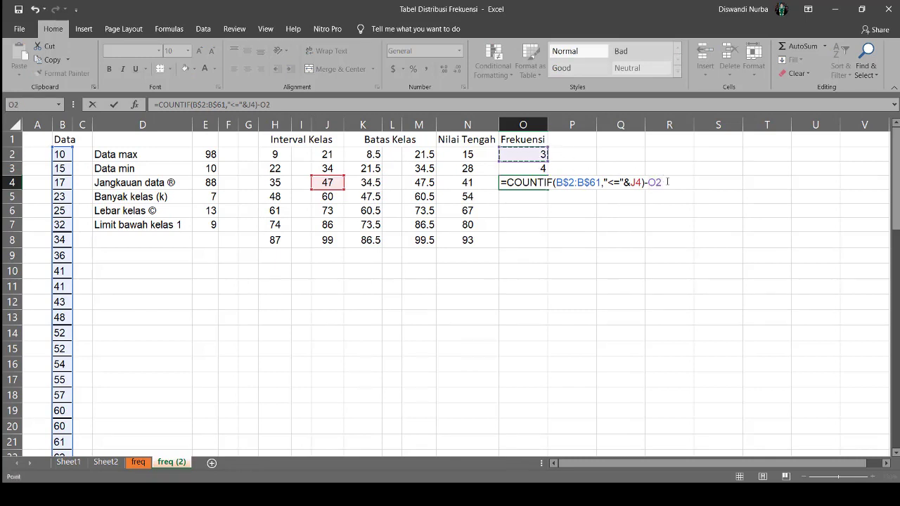
type("+")
left_click(529, 168)
key("Return")
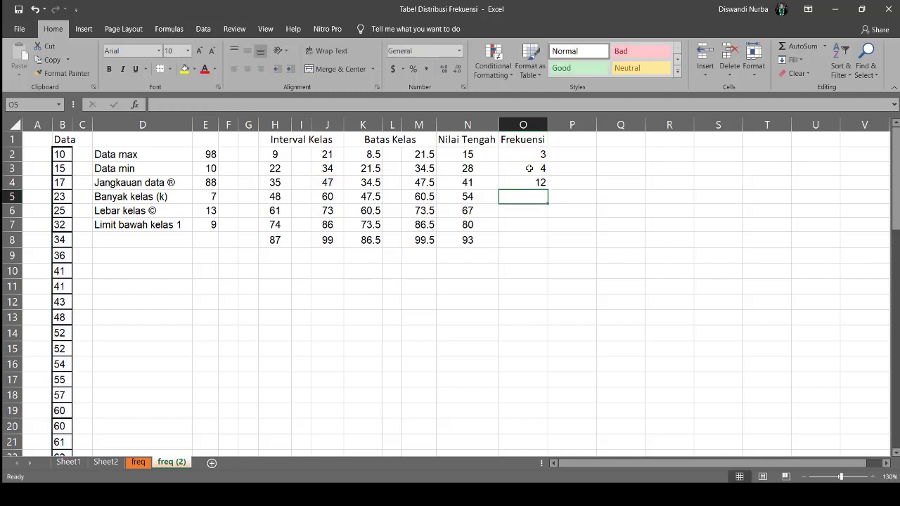
Step: Enclose the subtracted frequencies in O4 in parentheses, making the formula =COUNTIF(B$2:B$61,"<="&J4)-(O2+O3)
double_click(530, 181)
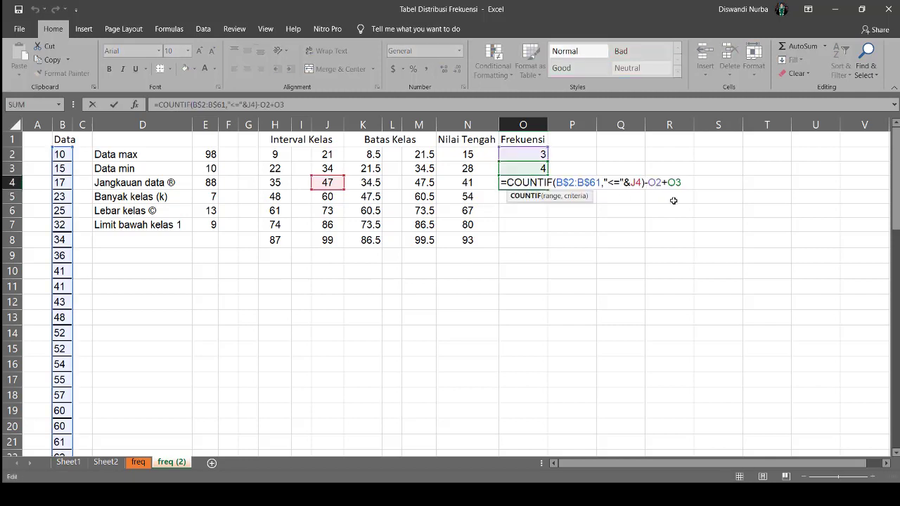
left_click(648, 182)
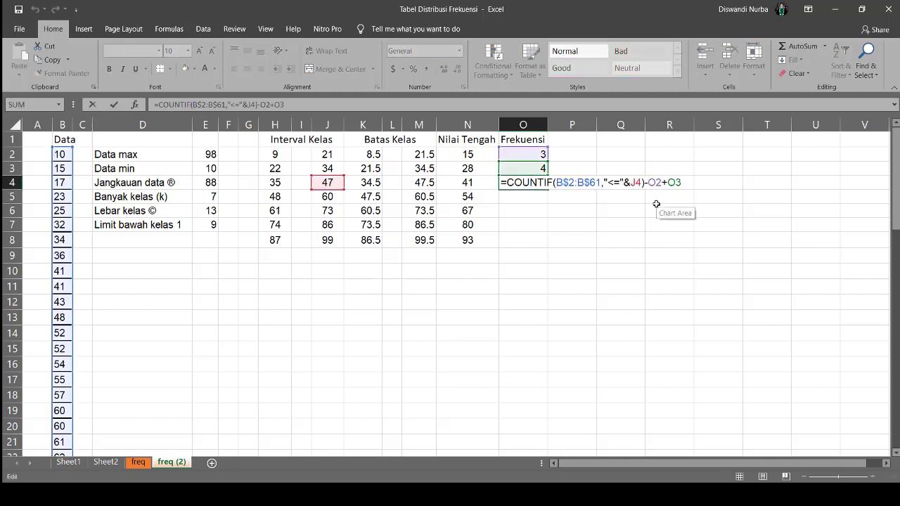
type("(")
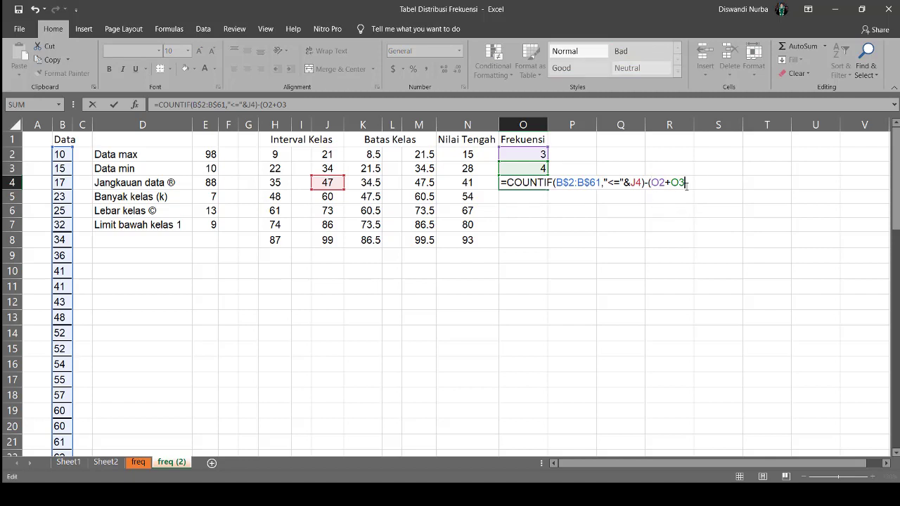
key("Return")
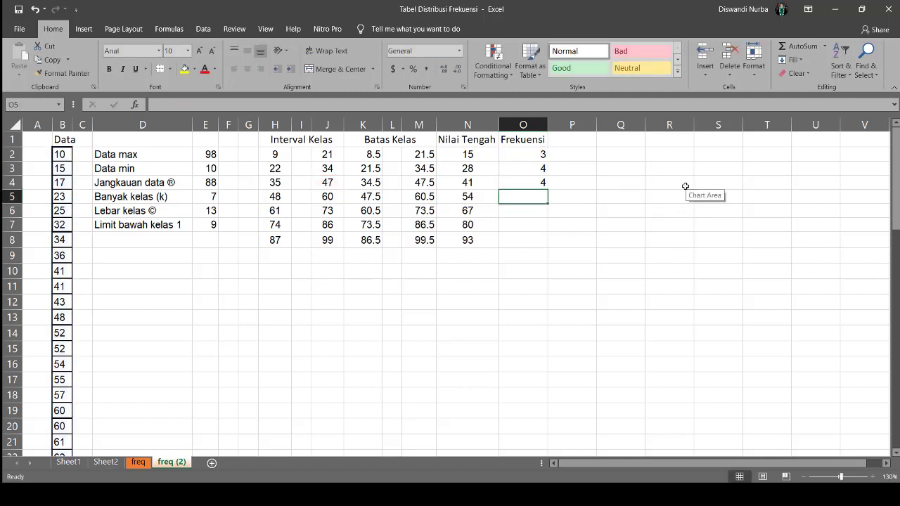
Step: Copy the O4 formula to O5 and add O2 to the subtracted sum, giving =COUNTIF(B$2:B$61,"<="&J5)-(O3+O4+O2)
left_click(540, 184)
key("ctrl+c")
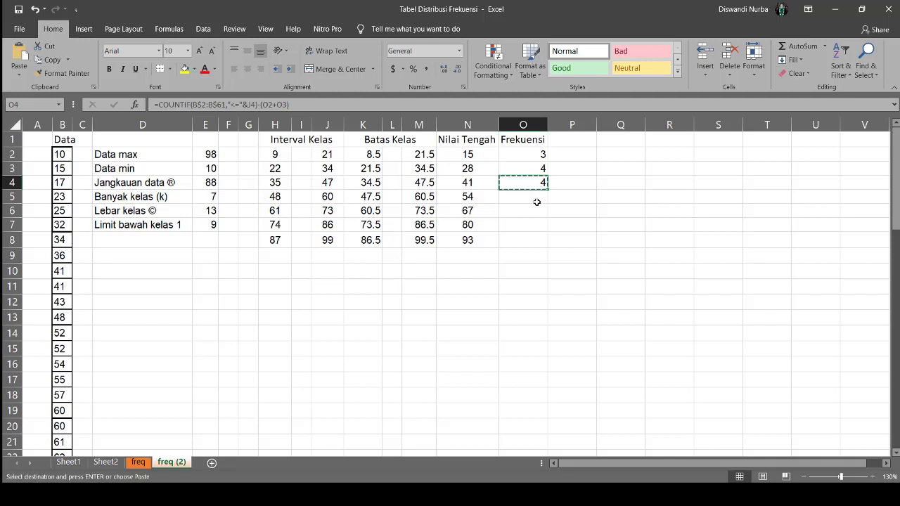
left_click(538, 198)
key("ctrl+v")
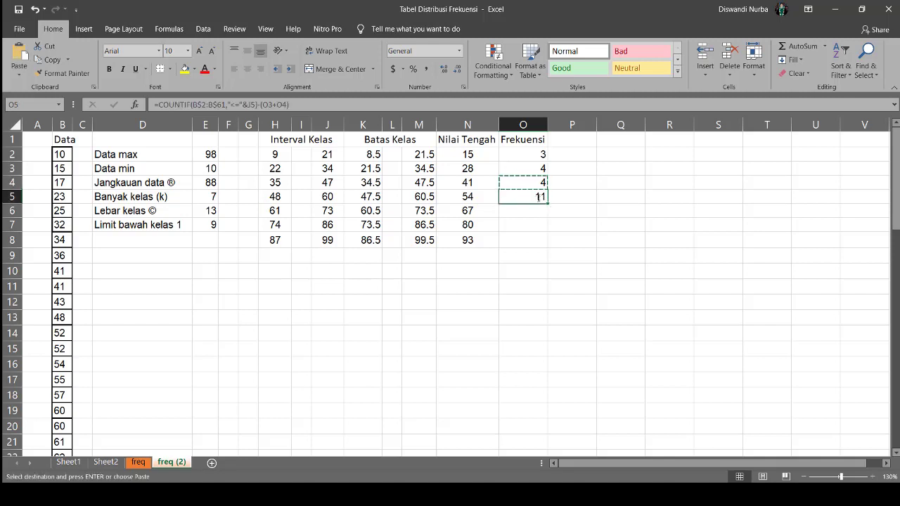
double_click(538, 198)
left_click(685, 198)
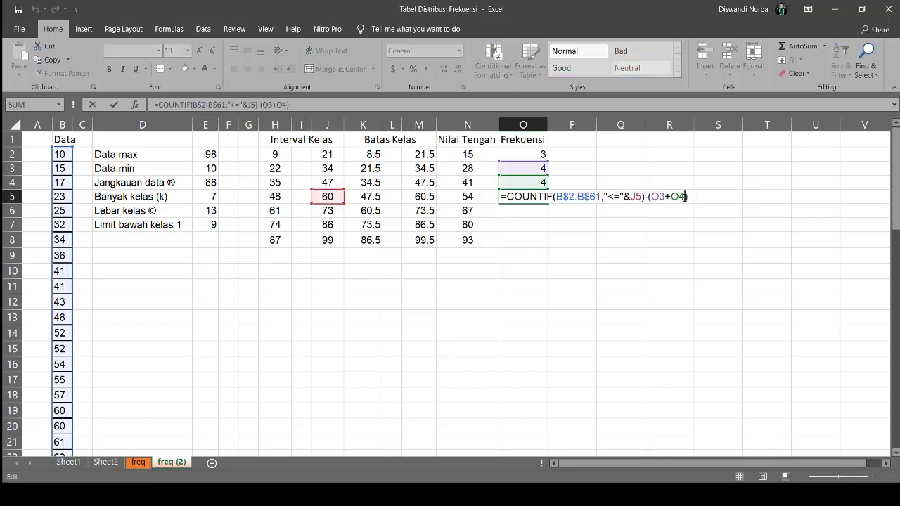
type("+")
left_click(533, 156)
key("Return")
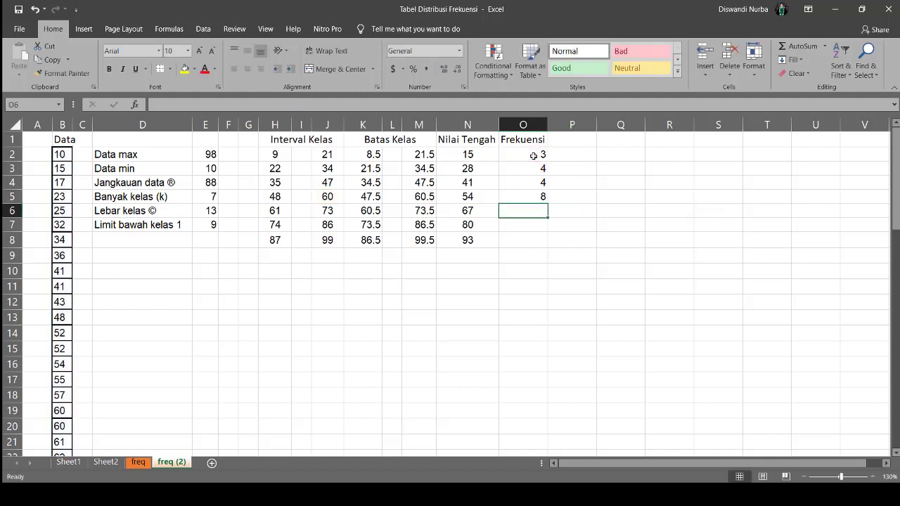
Step: Copy the O5 formula to O6 and add O2 to the subtracted sum, giving =COUNTIF(B$2:B$61,"<="&J6)-(O4+O5+O3+O2)
left_click(534, 198)
key("ctrl+c")
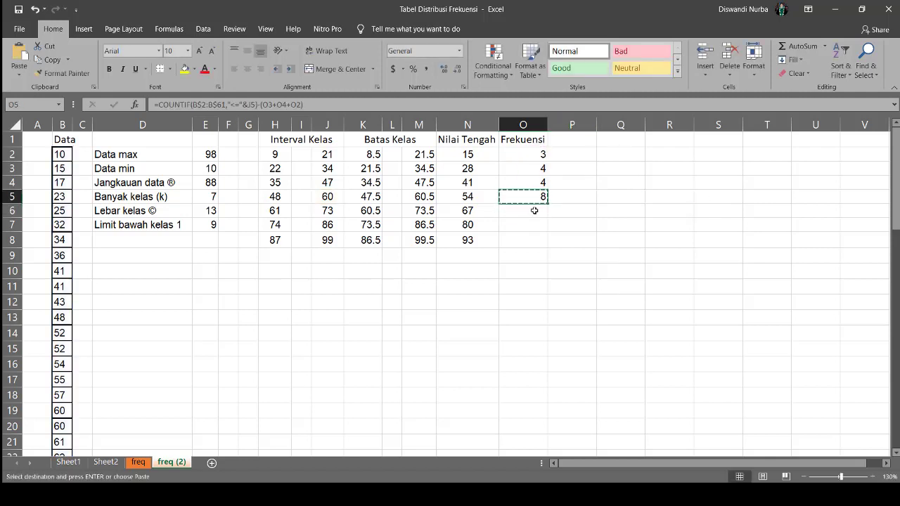
left_click(534, 211)
key("ctrl+v")
double_click(534, 211)
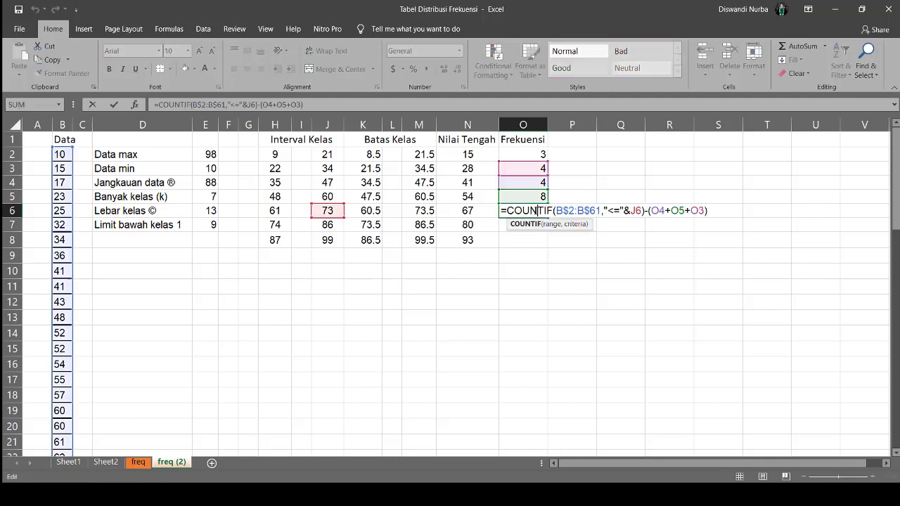
left_click(705, 211)
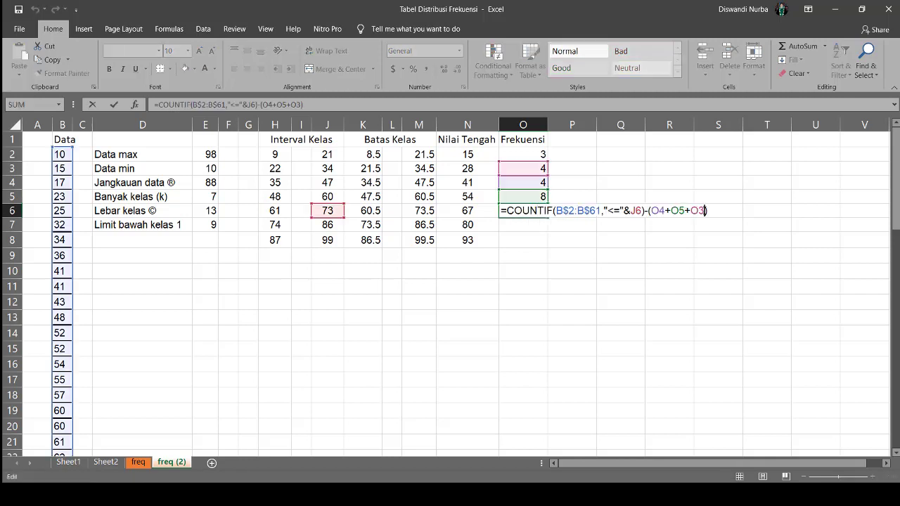
type("+")
left_click(542, 155)
key("Return")
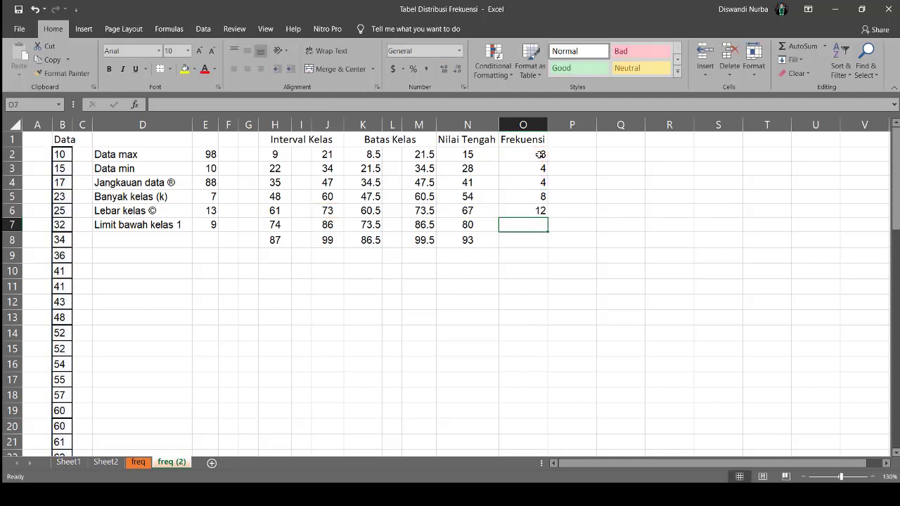
Step: Copy the O6 formula to O7 and add O2 to the subtracted sum, giving =COUNTIF(B$2:B$61,"<="&J7)-(O5+O6+O4+O3+O2)
left_click(533, 209)
key("ctrl+c")
left_click(529, 223)
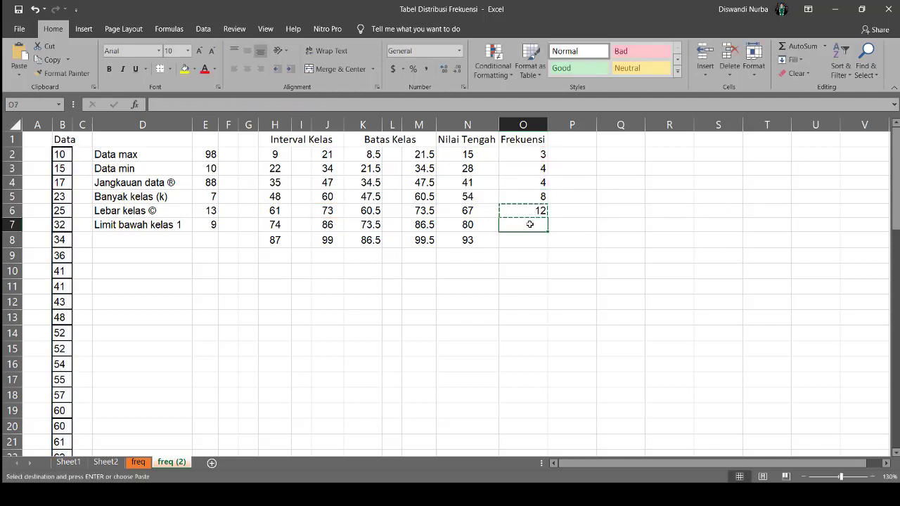
key("ctrl+v")
double_click(529, 224)
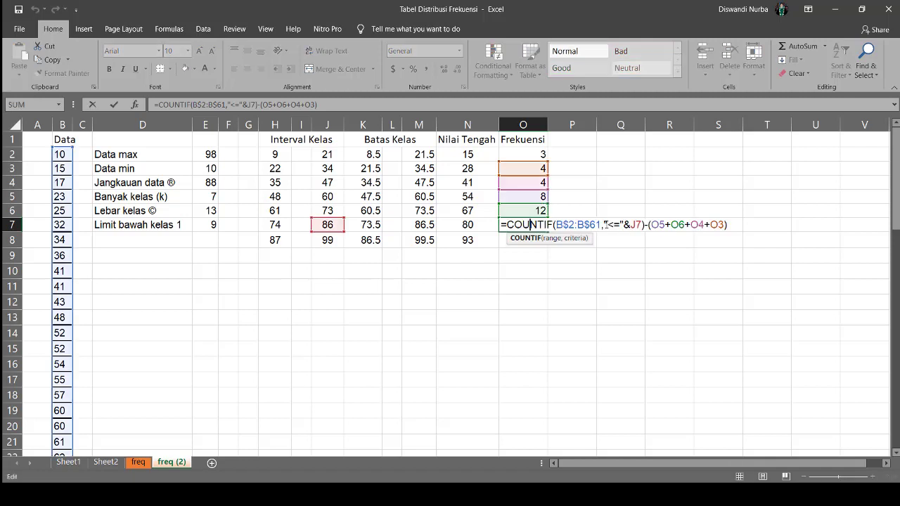
left_click(724, 225)
type("+")
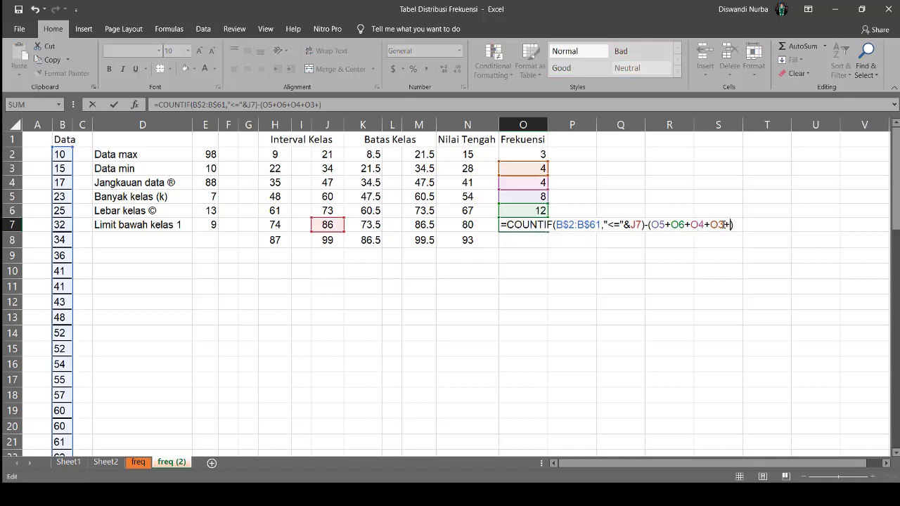
left_click(523, 154)
key("Return")
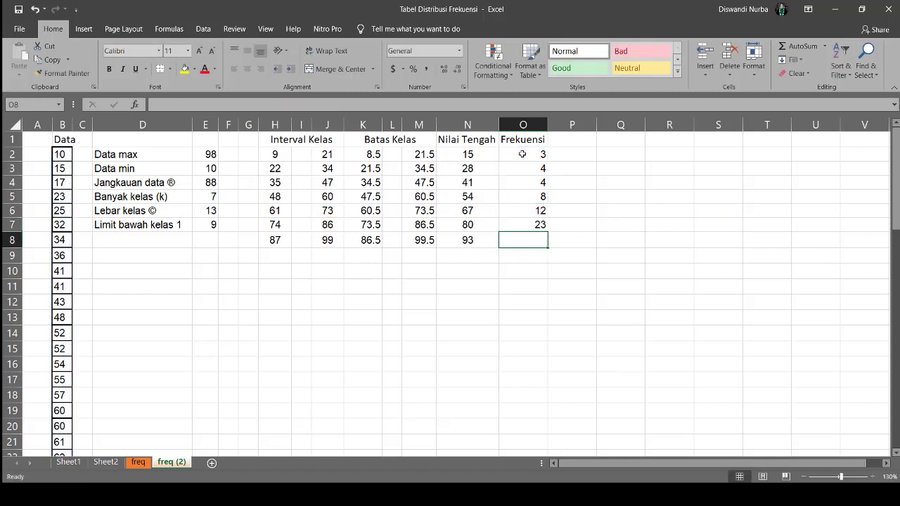
Step: Copy the O7 formula to O8 and add O2 to the subtracted sum, giving =COUNTIF(B$2:B$61,"<="&J8)-(O6+O7+O5+O4+O3+O2)
left_click(536, 226)
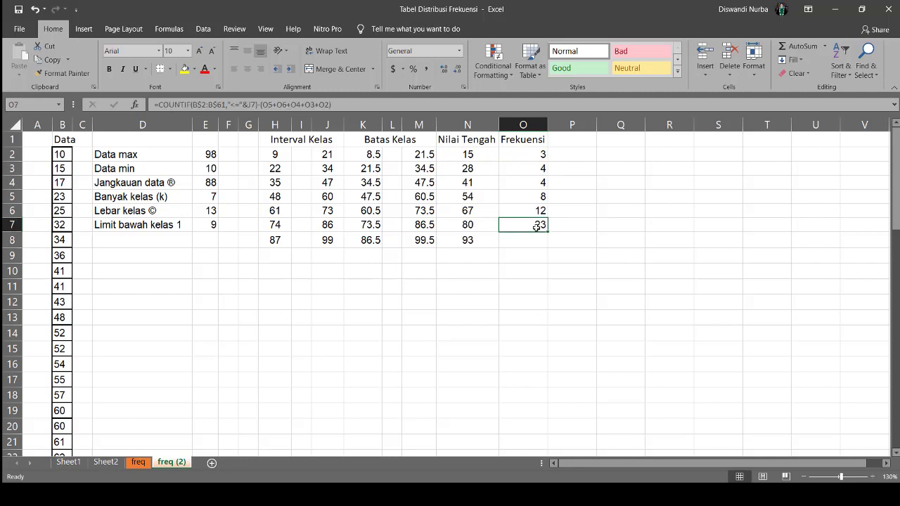
key("ctrl+c")
left_click(538, 240)
key("ctrl+v")
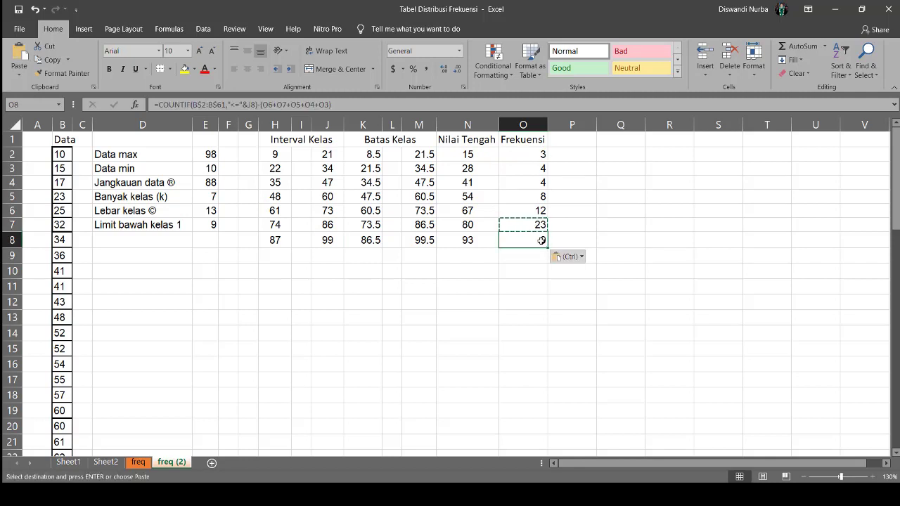
double_click(542, 241)
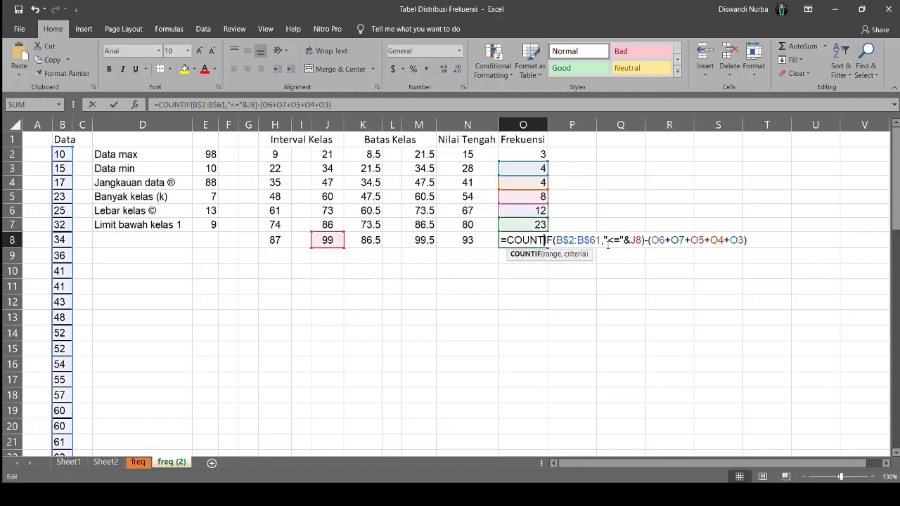
left_click(745, 240)
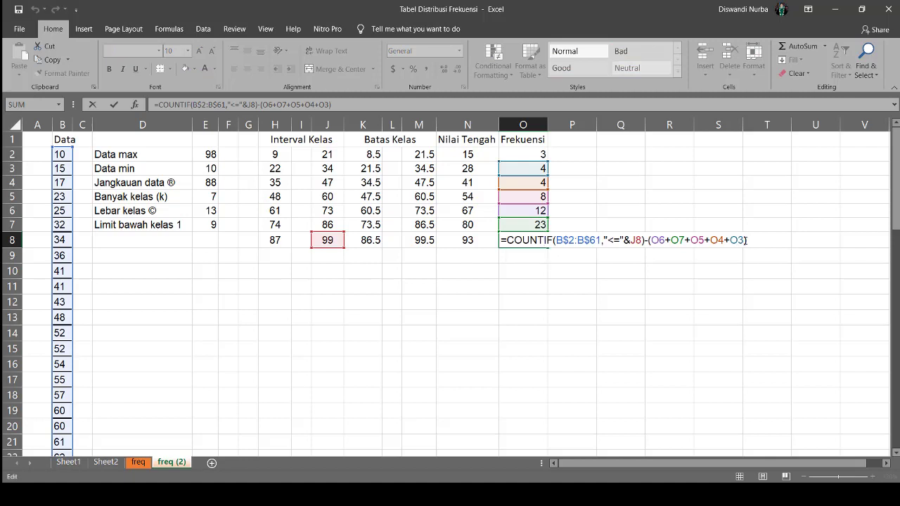
type("+")
left_click(538, 154)
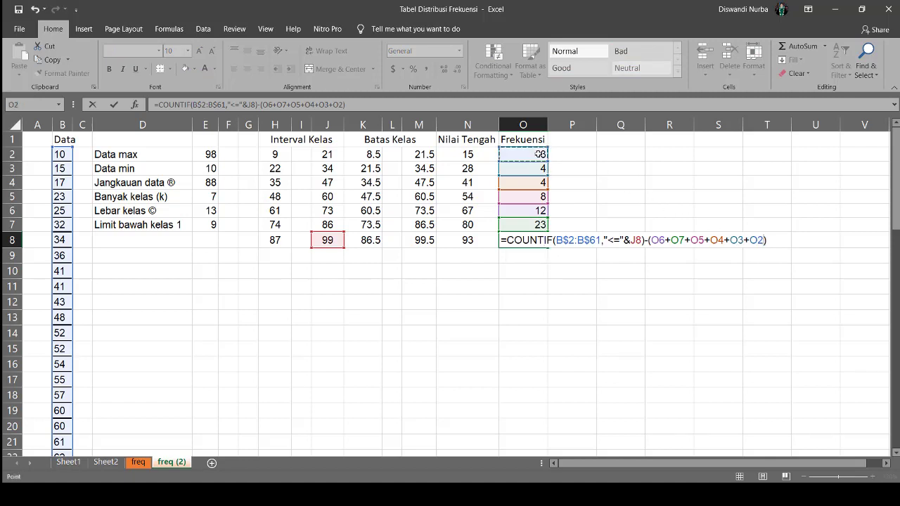
key("Return")
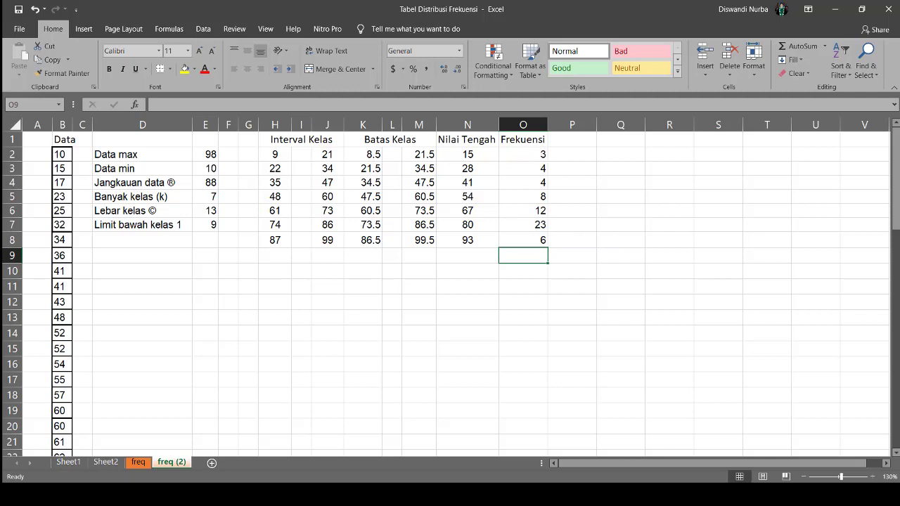
Step: Total the class frequencies in O9 with a SUM formula over O2:O8
type("=")
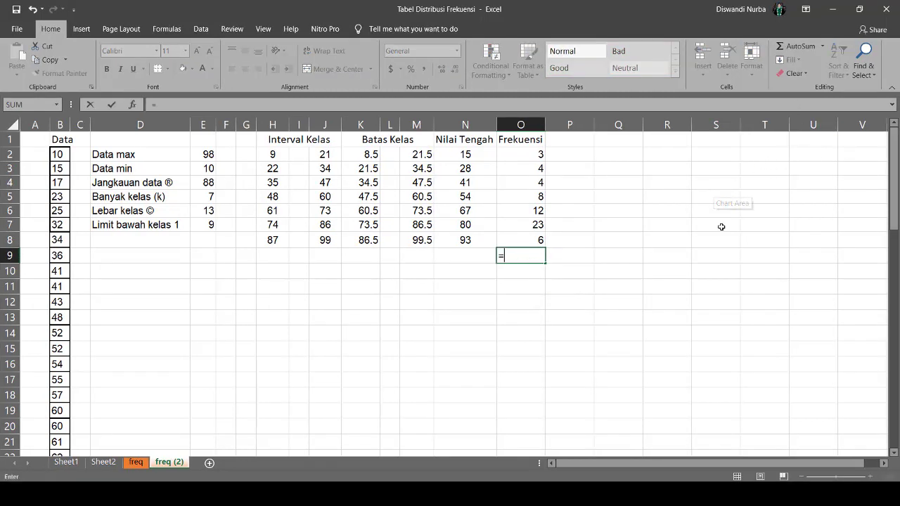
type("SUM(")
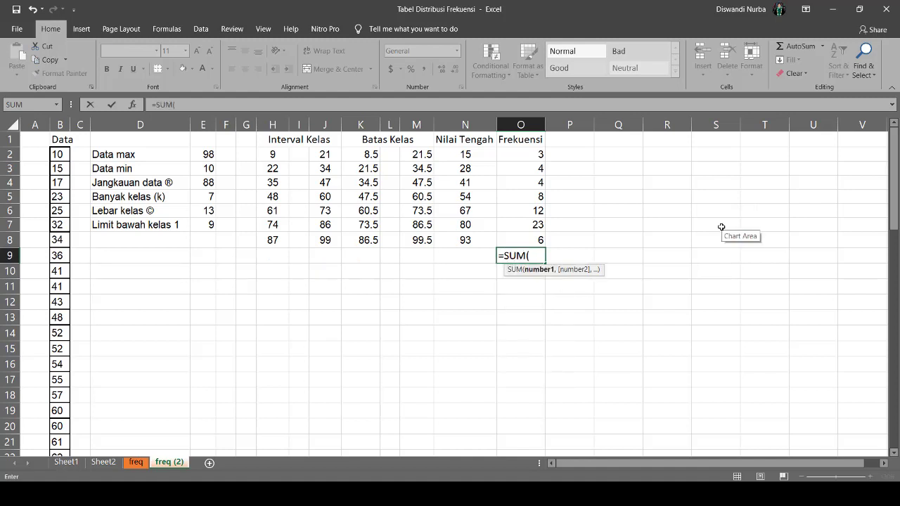
key("Up")
key("ctrl+Up")
key("Down")
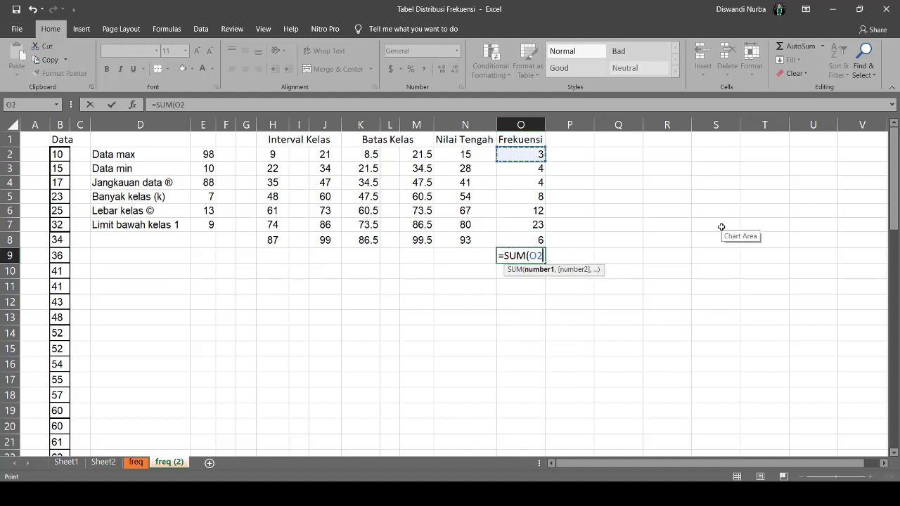
key("ctrl+shift+Down")
key("Return")
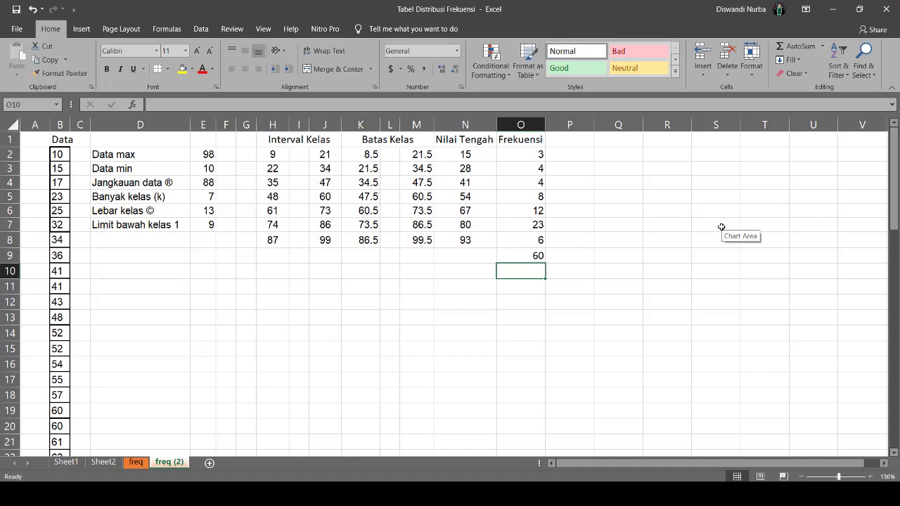
Step: Label the frequency total with n in N9 and right-align the label
left_click(465, 259)
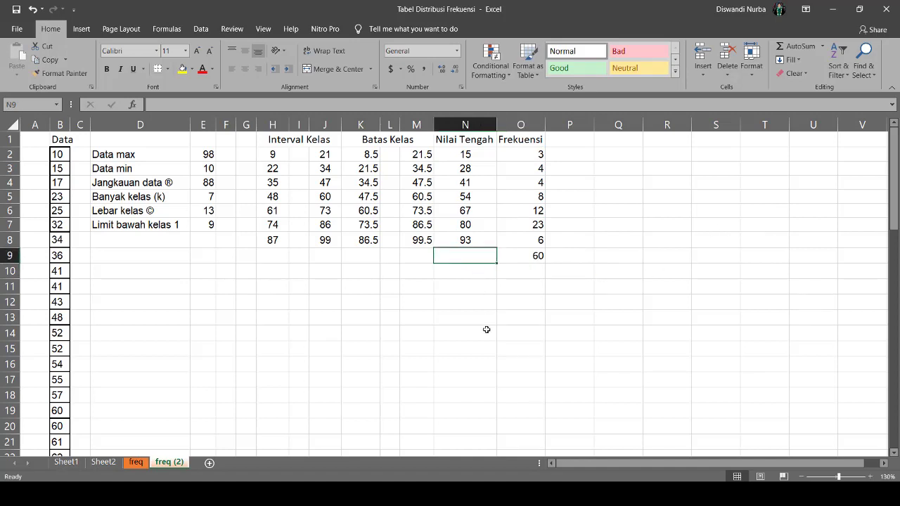
type("n")
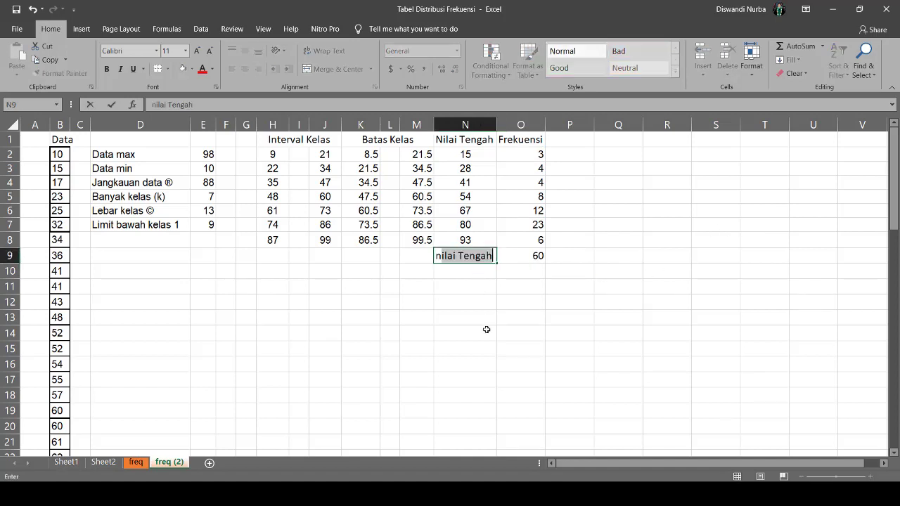
key("BackSpace")
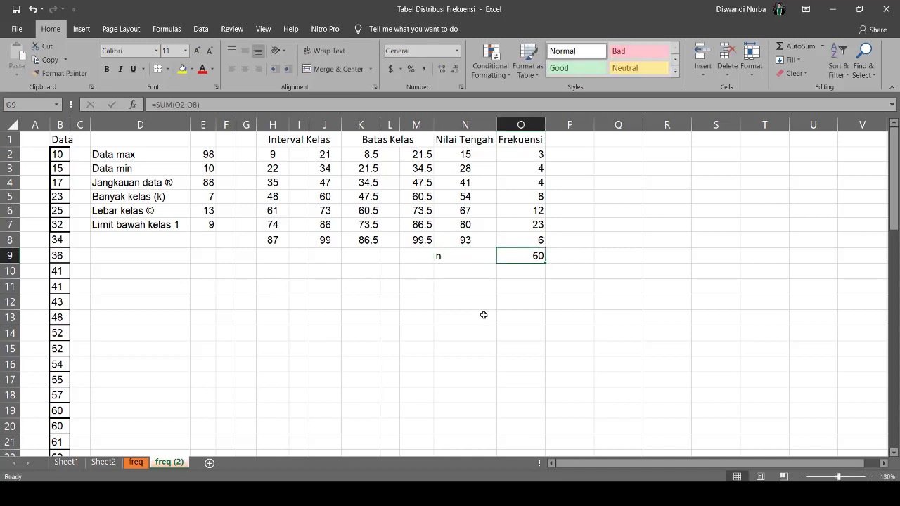
left_click(476, 258)
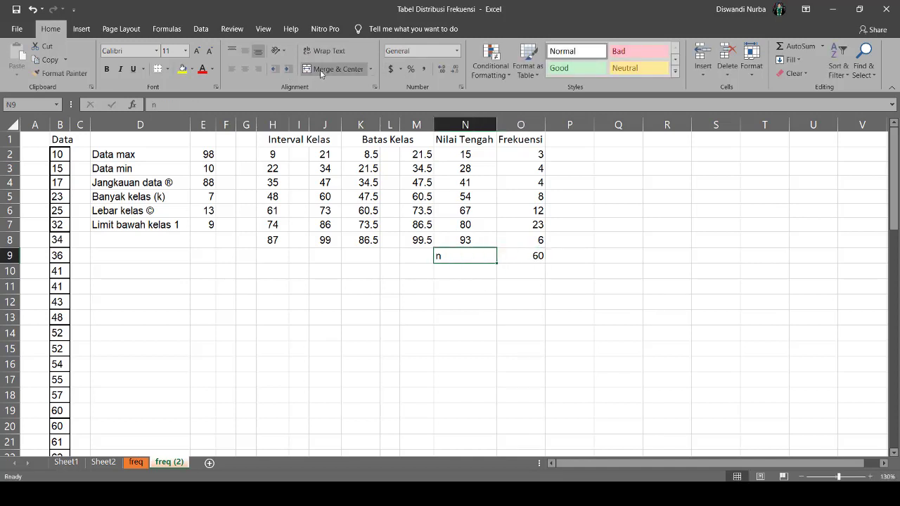
left_click(257, 68)
left_click(499, 315)
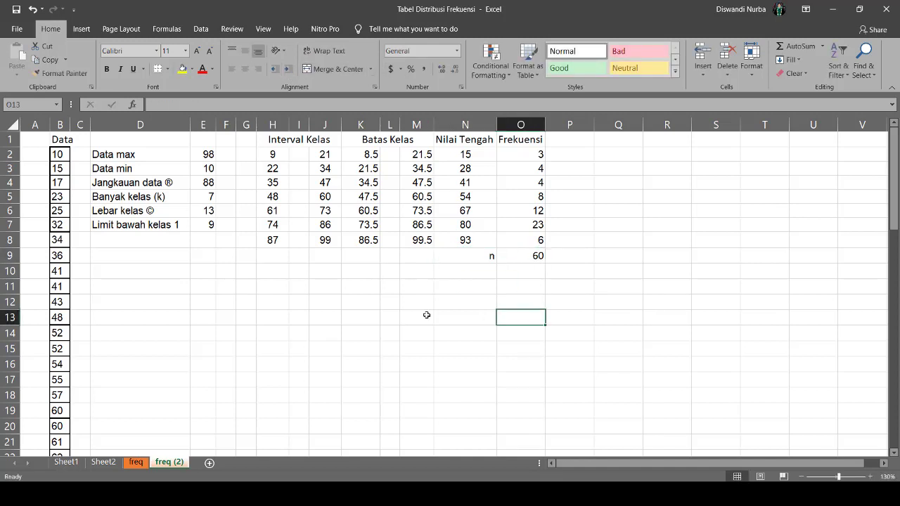
Step: Add the column heading FR in P1, beside the Frekuensi column
left_click(577, 140)
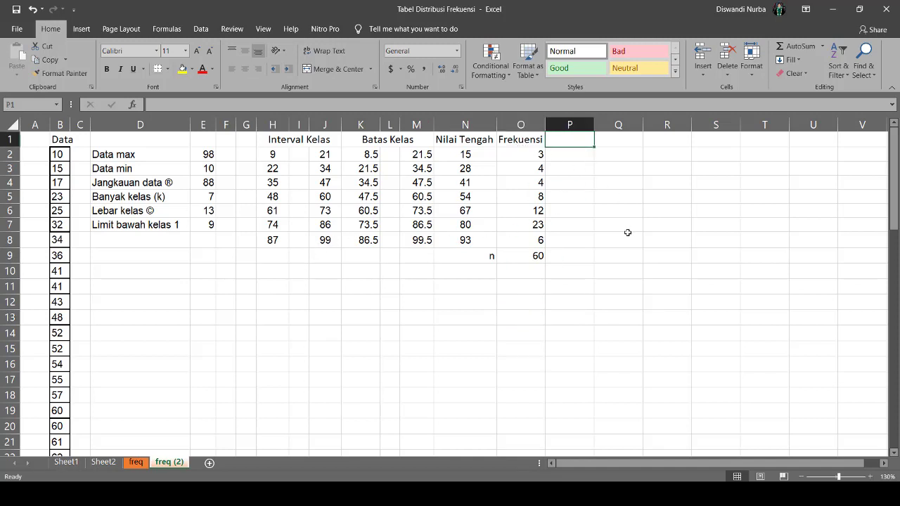
type("F")
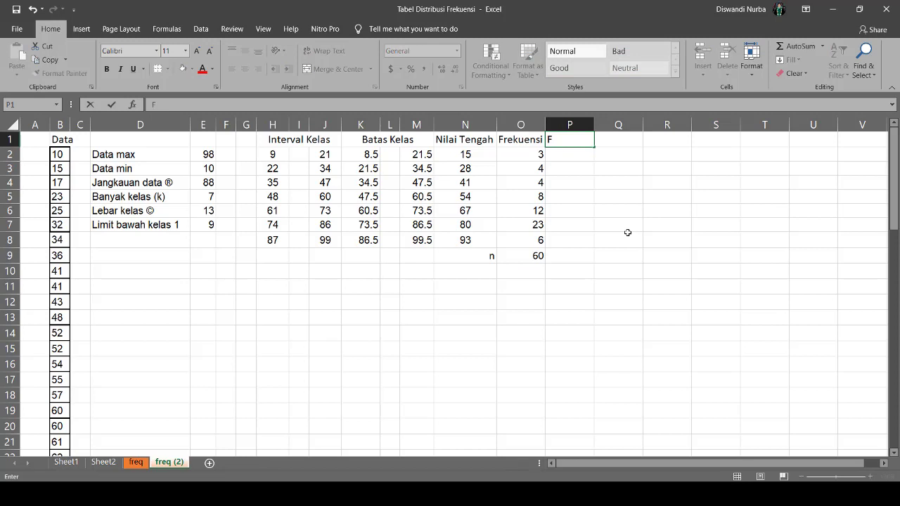
type("R")
key("ctrl+Return")
key("Return")
Step: Calculate the first class's relative frequency in P2 with the formula =(O2/O9)*100
type("=")
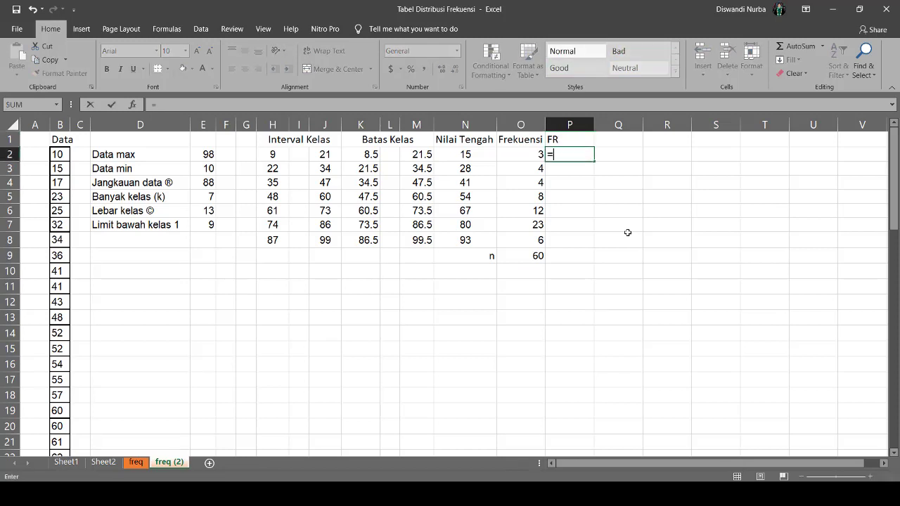
left_click(522, 159)
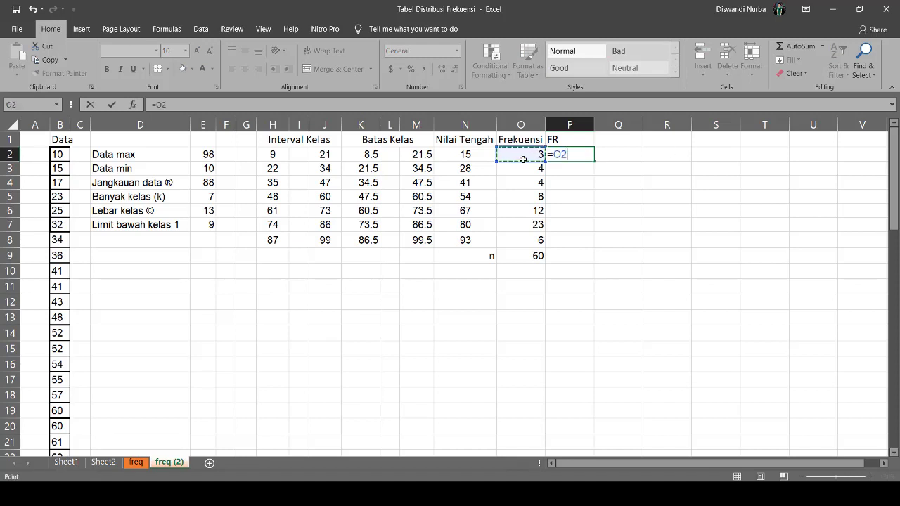
type("/")
left_click(527, 256)
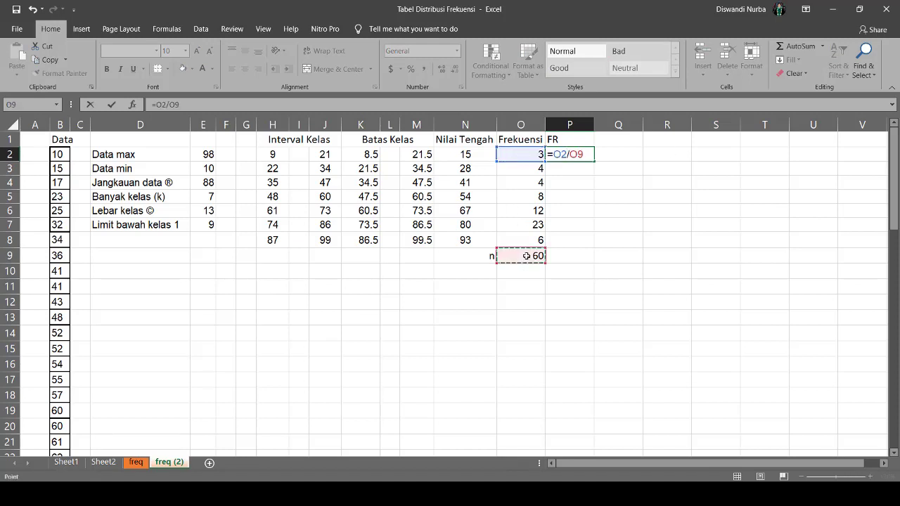
left_click(555, 153)
type("(")
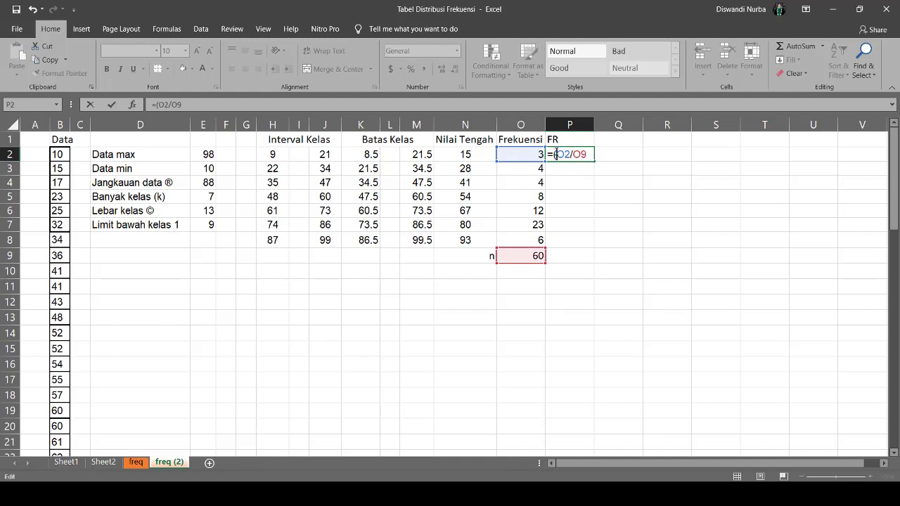
left_click(589, 154)
type(")*100")
key("Return")
Step: Fix the total's row reference in P2, making the formula =(O2/O$9)*100, and fill it down to P8
left_click(589, 154)
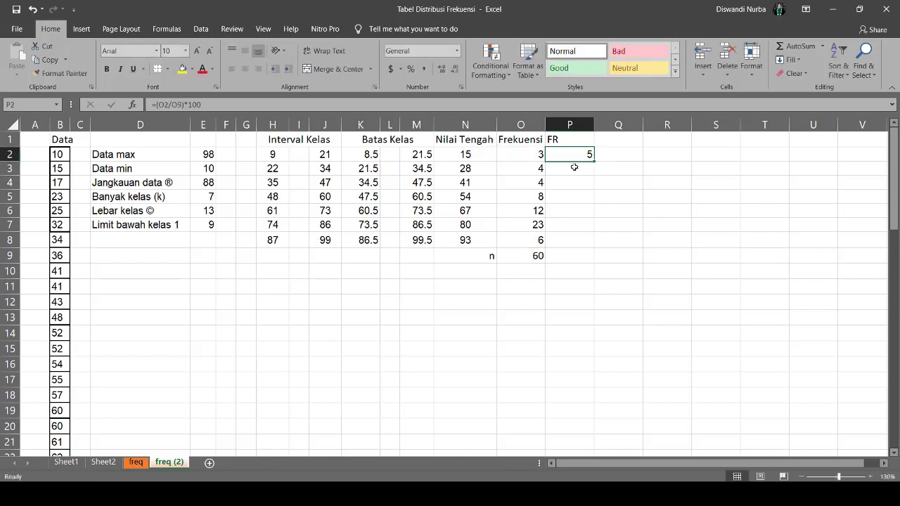
double_click(560, 155)
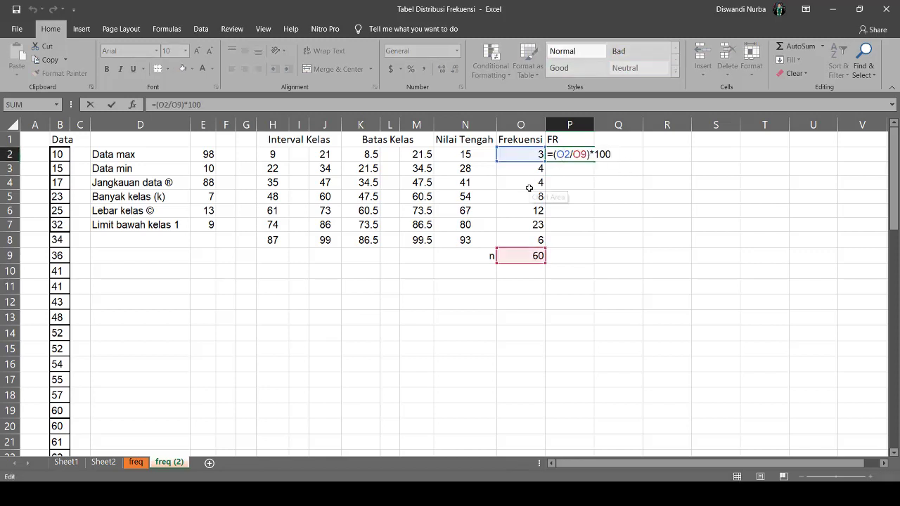
left_click(580, 154)
type("$")
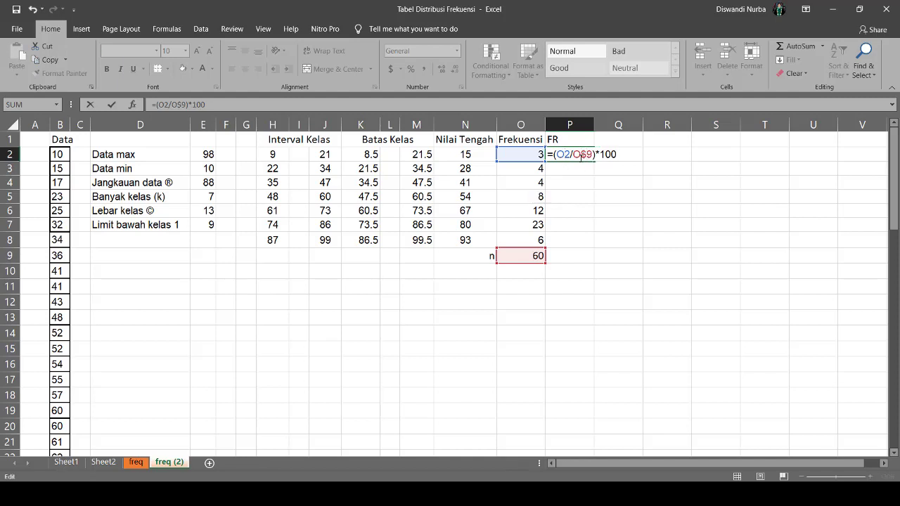
key("Return")
left_click(585, 152)
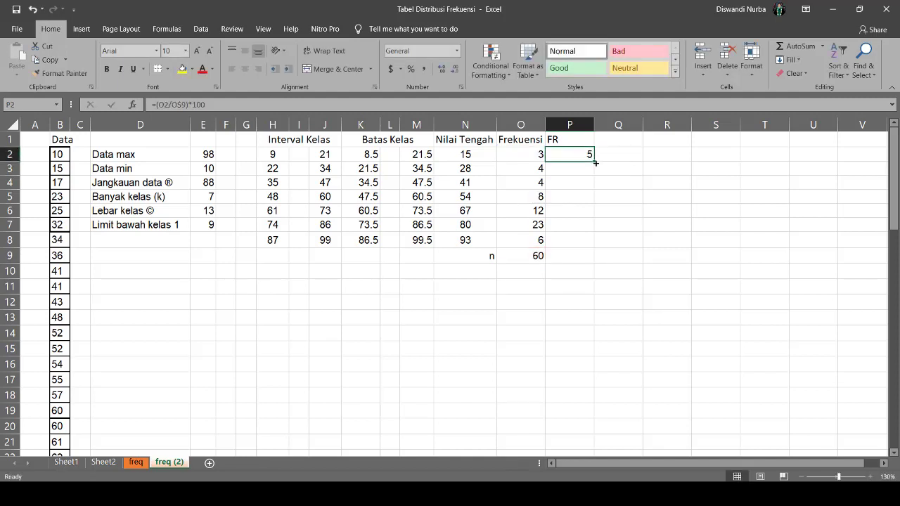
left_click_drag(595, 162, 596, 247)
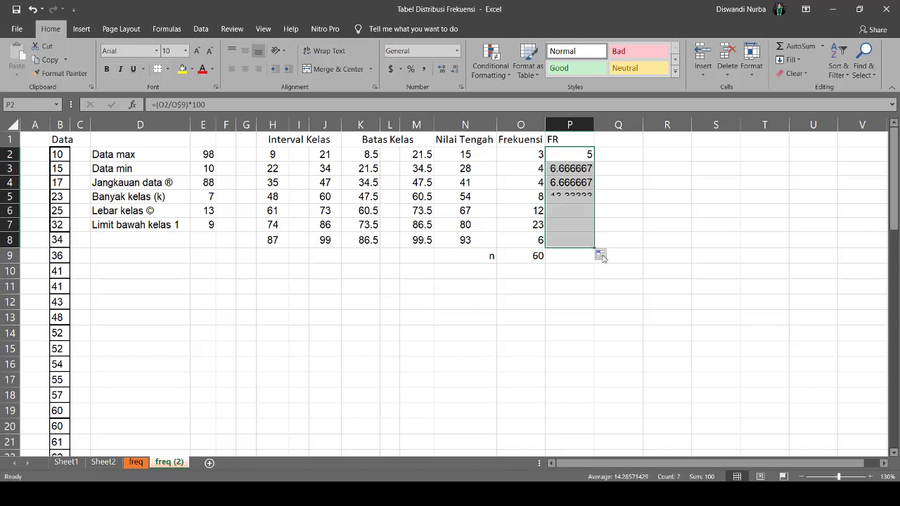
Step: Reduce the decimal places of the FR values in P2:P8 until they display as whole numbers
left_click(454, 68)
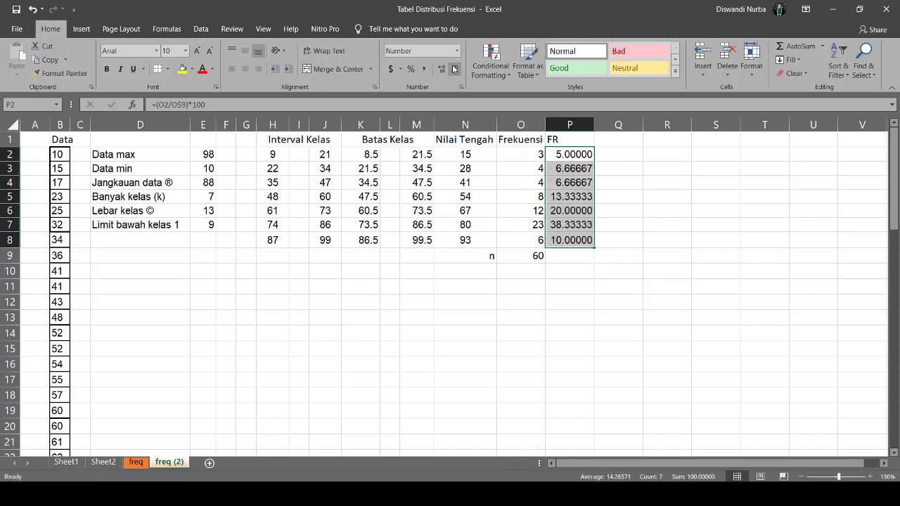
left_click(454, 68)
left_click(454, 69)
left_click(455, 69)
left_click(454, 68)
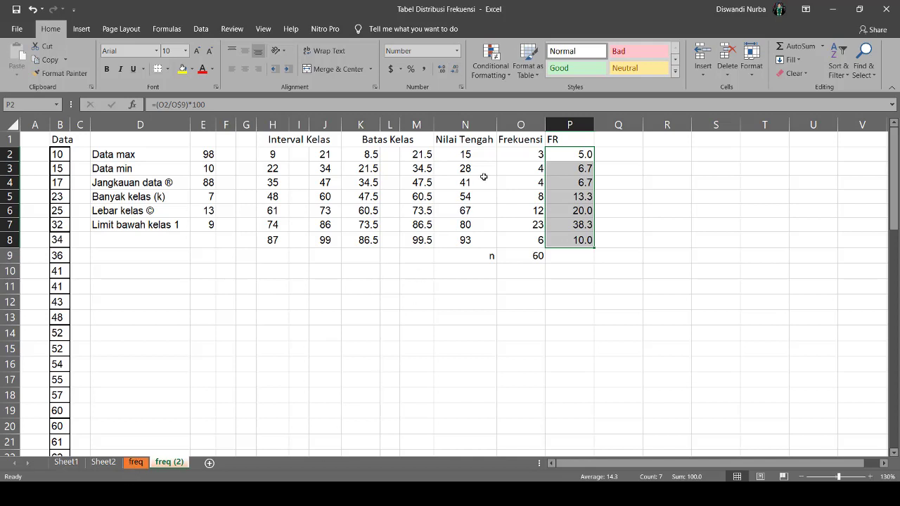
left_click(455, 69)
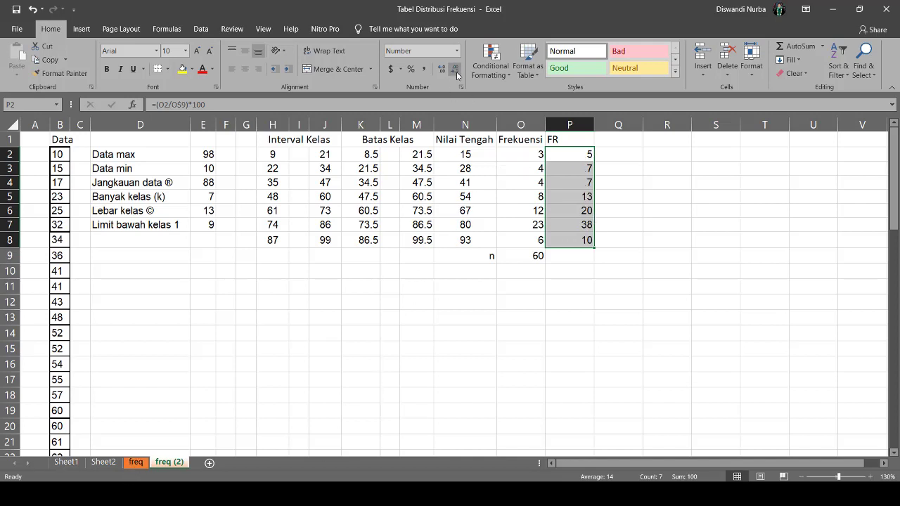
Step: Total the relative frequencies in P9 with a SUM formula over P2:P8
left_click(572, 255)
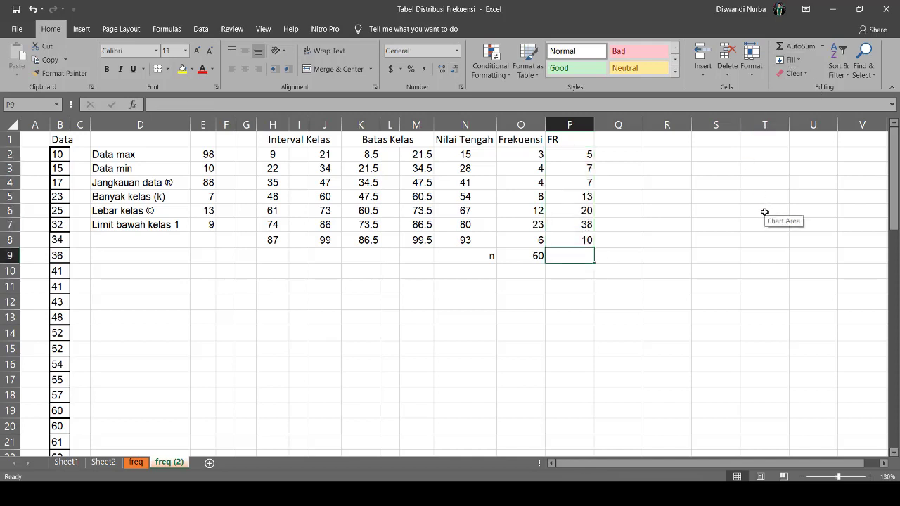
type("=")
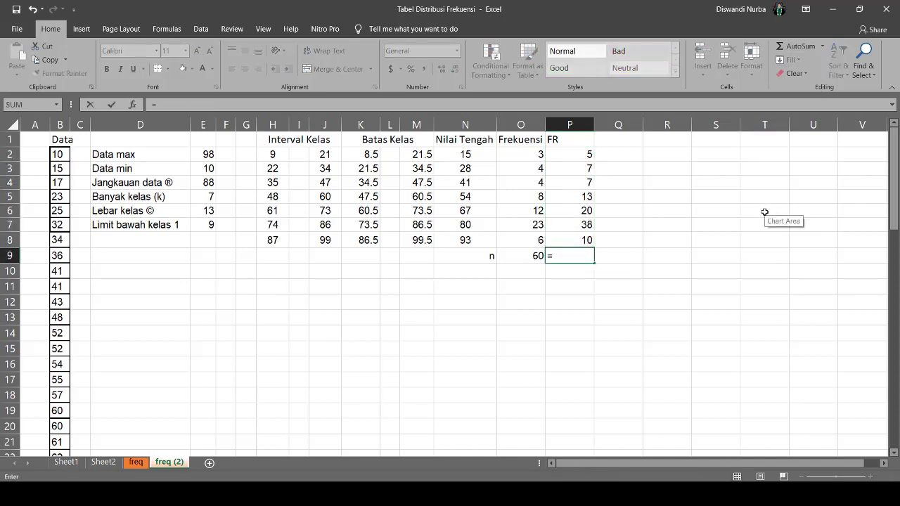
type("sum(")
key("Up")
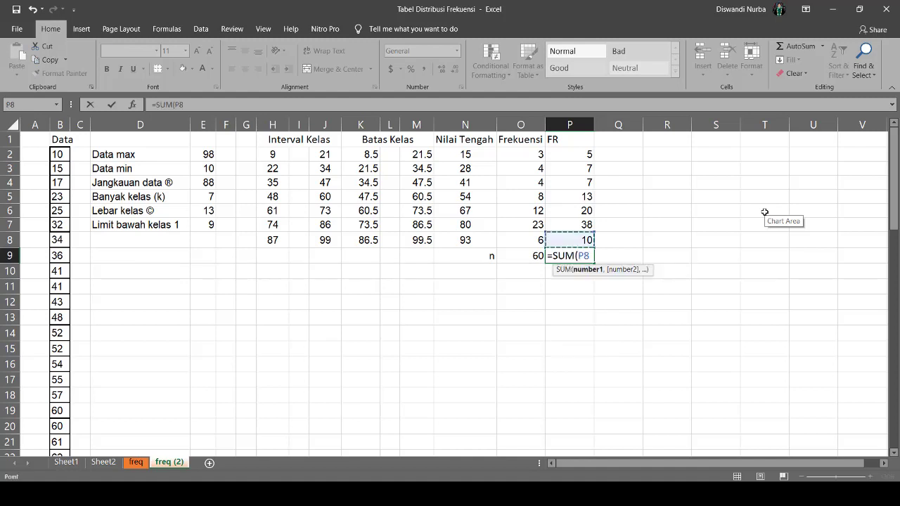
key("ctrl+Up")
key("Down")
key("ctrl+shift+Down")
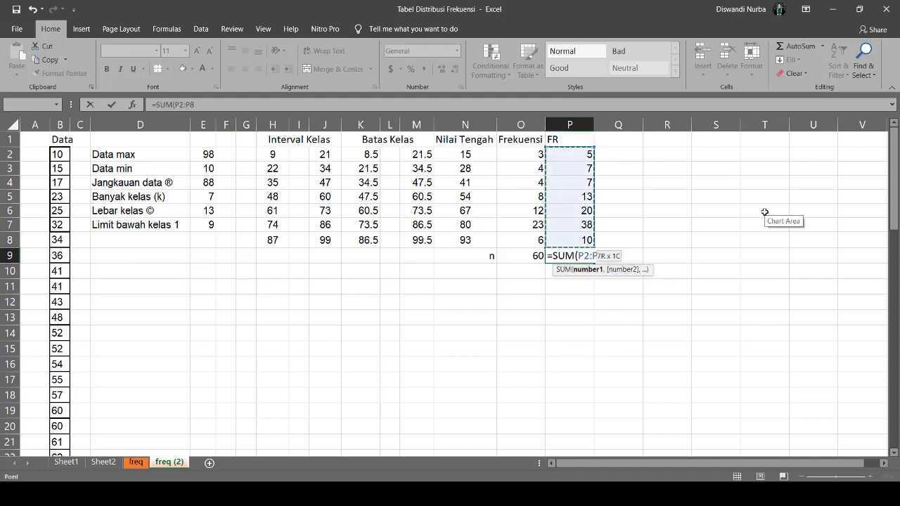
key("Return")
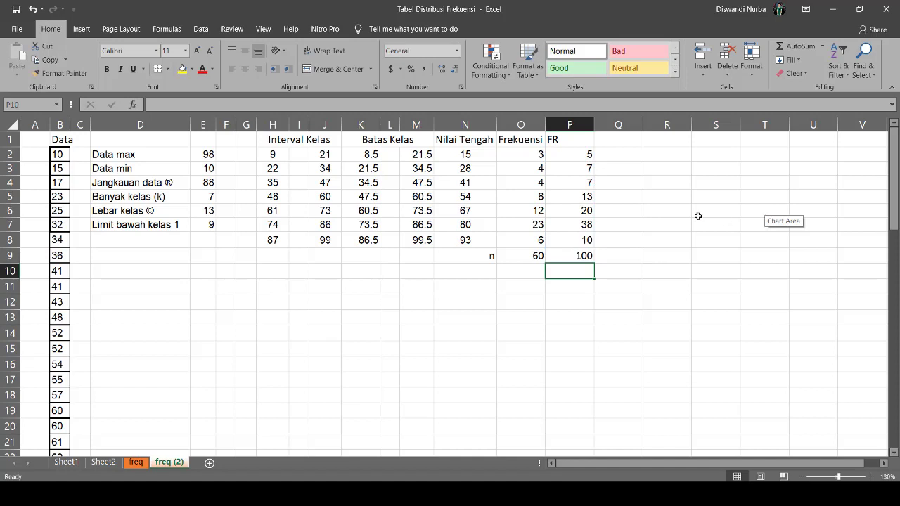
Step: Label the two cumulative frequency columns FK< in Q1 and FK> in R1
left_click(622, 143)
type("F")
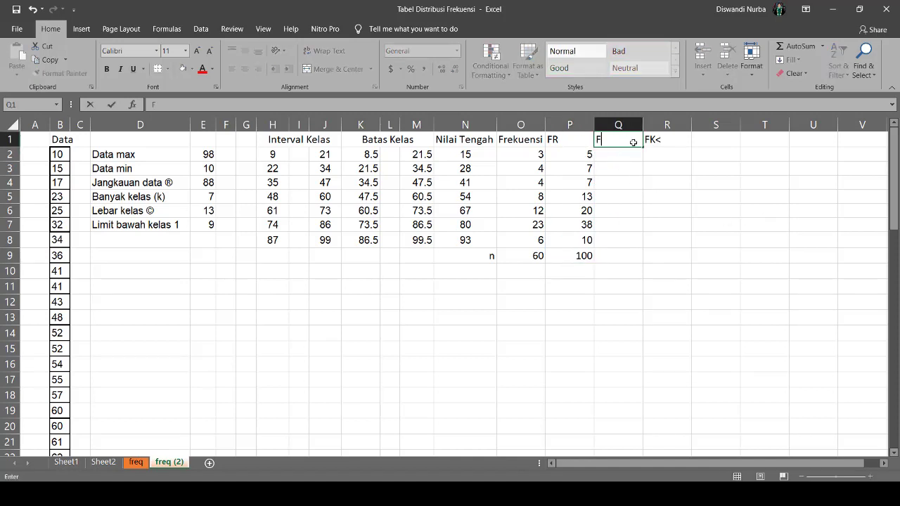
type("K<")
left_click(664, 141)
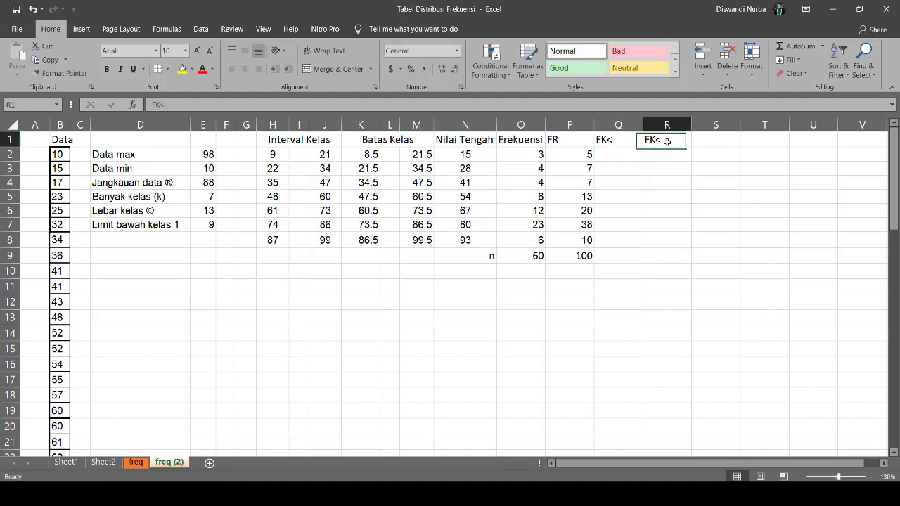
type("FK")
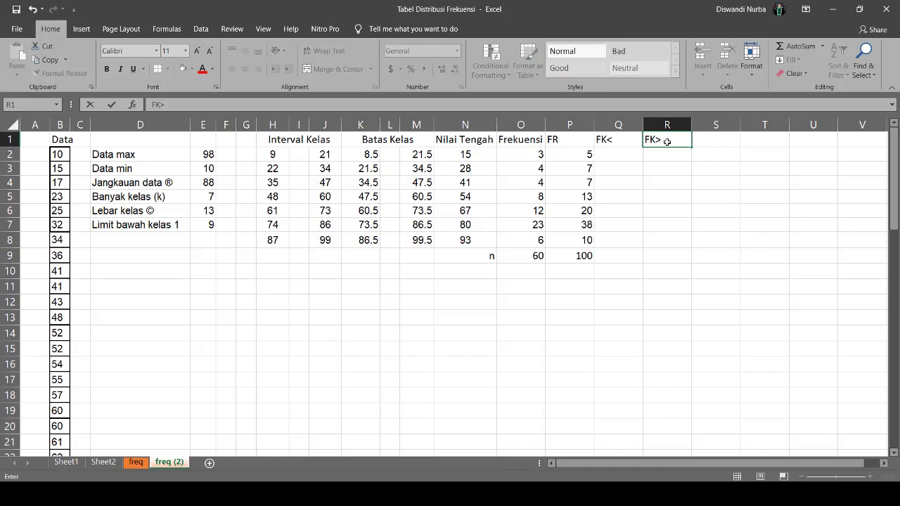
Step: Start the FK< column in Q2 with the first class's frequency, using the formula =O2
left_click(624, 156)
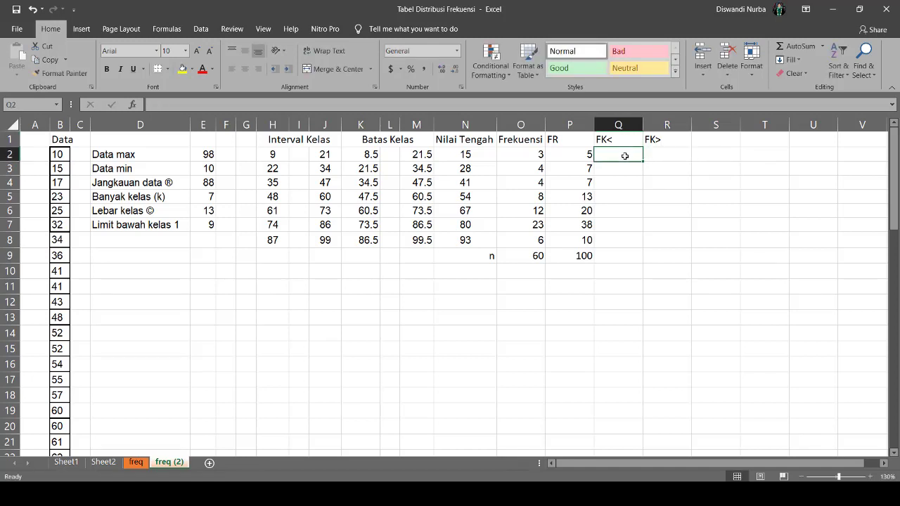
type("=")
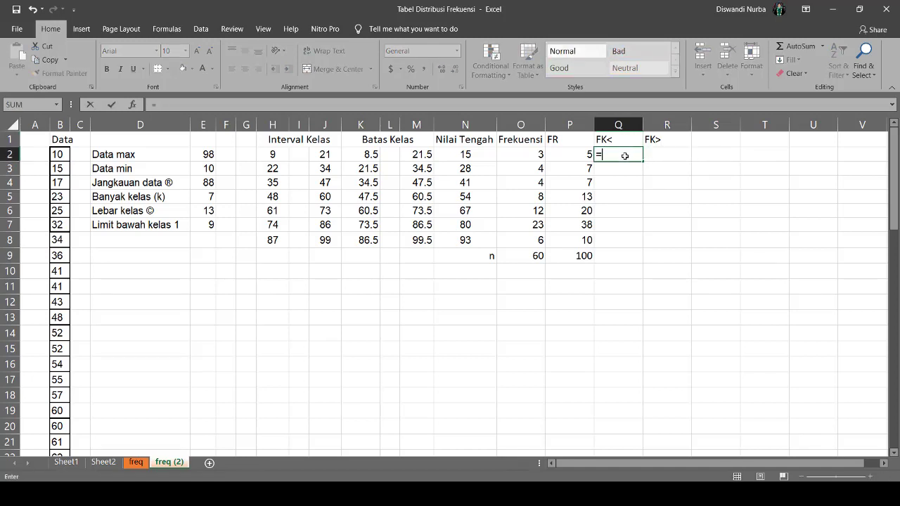
left_click(522, 154)
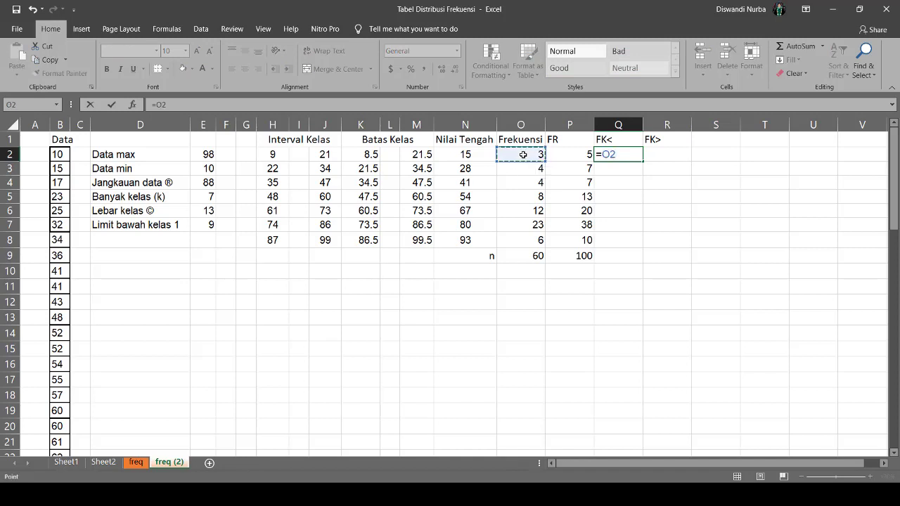
key("Return")
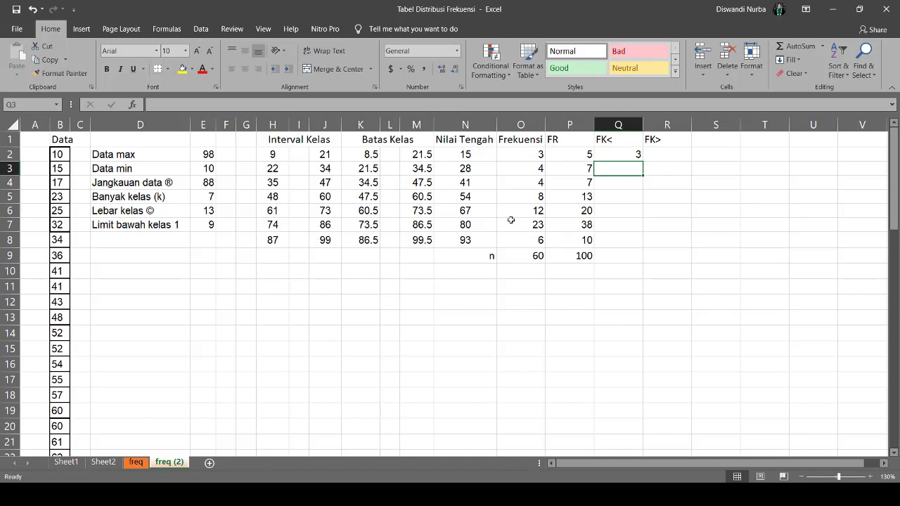
Step: Accumulate the frequencies in Q3 with the formula =Q2+O3 and fill it down to Q8
type("=")
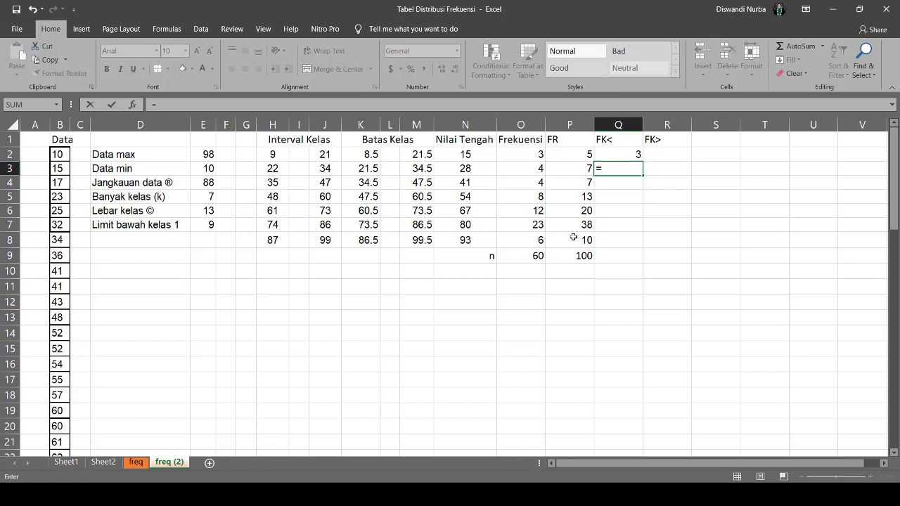
left_click(627, 156)
type("+")
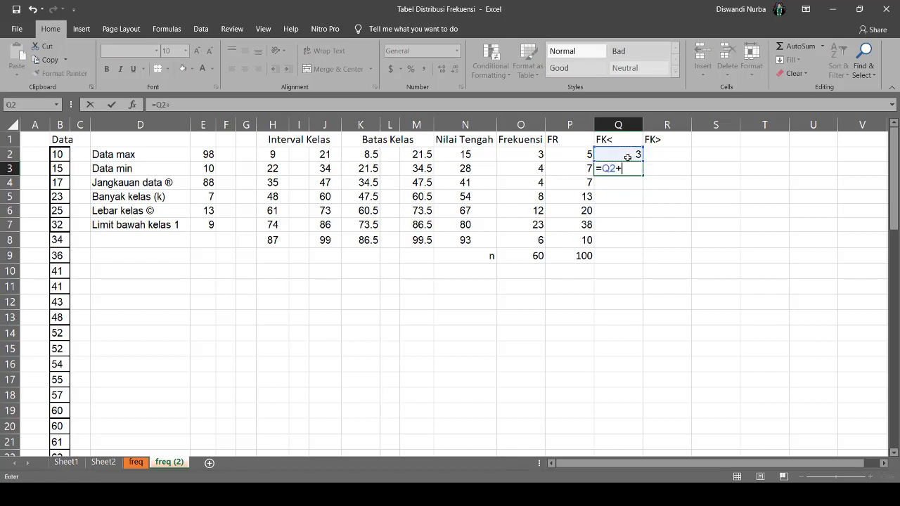
left_click(533, 172)
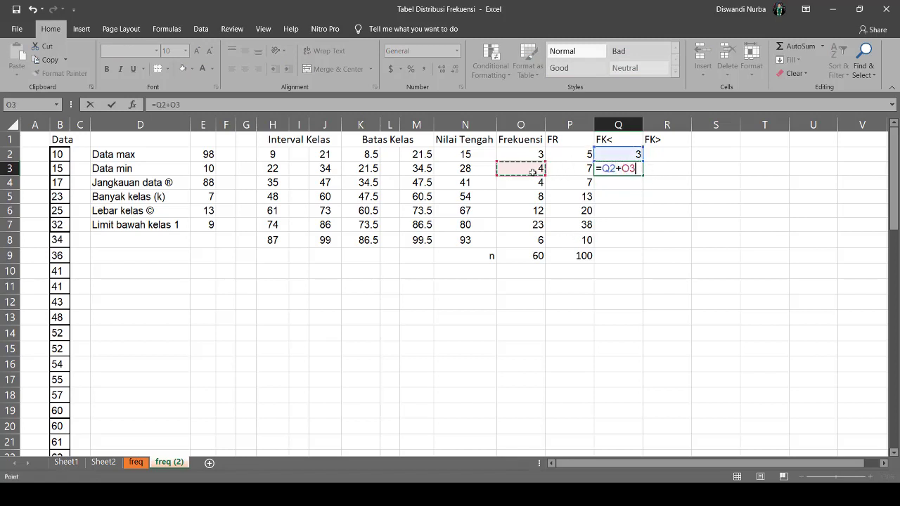
key("Return")
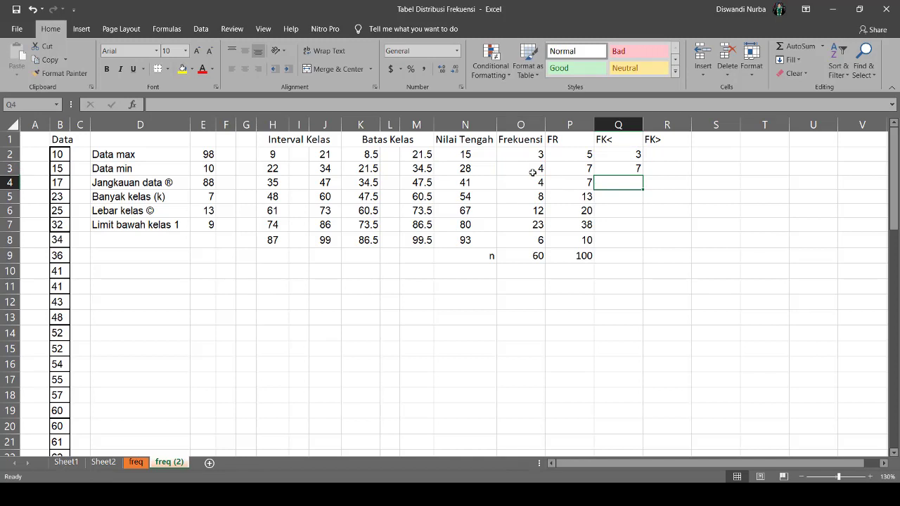
left_click(631, 172)
left_click_drag(643, 176, 642, 244)
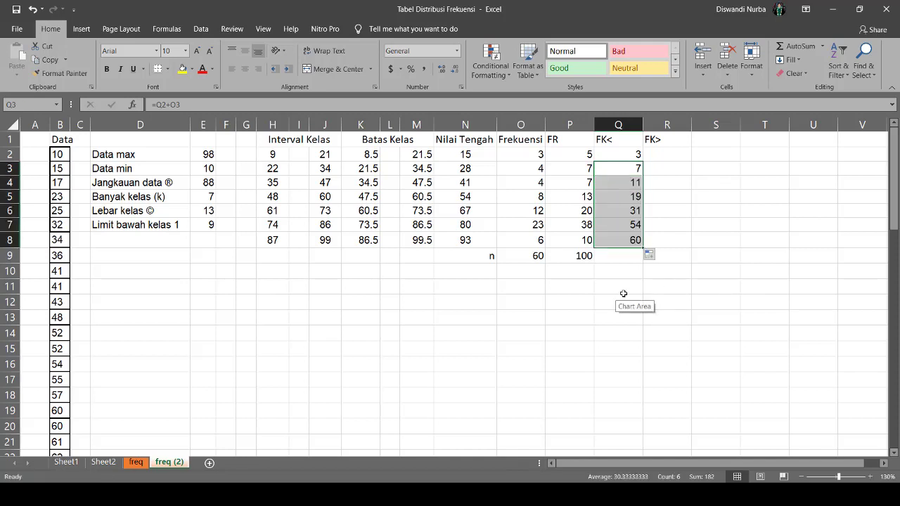
Step: Start the FK> column in R2 with the total frequency, using the formula =O9
left_click(662, 156)
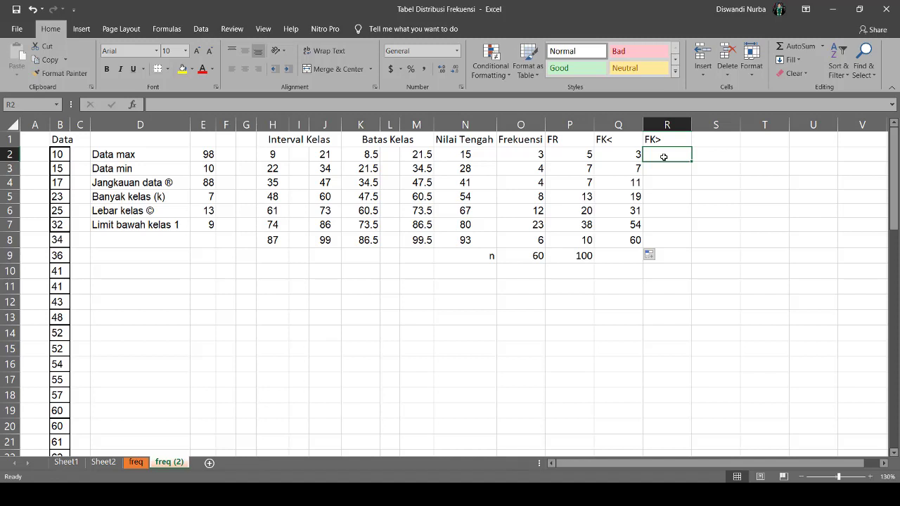
type("=")
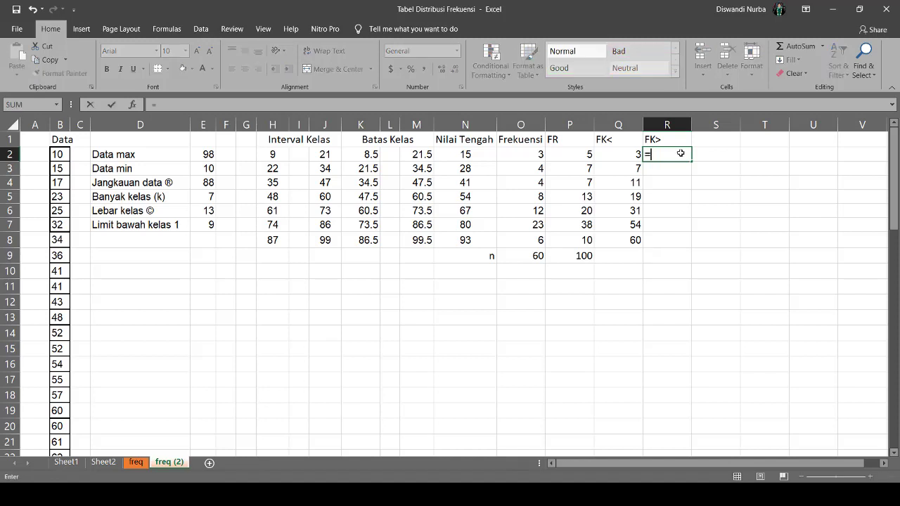
type("O9")
key("Return")
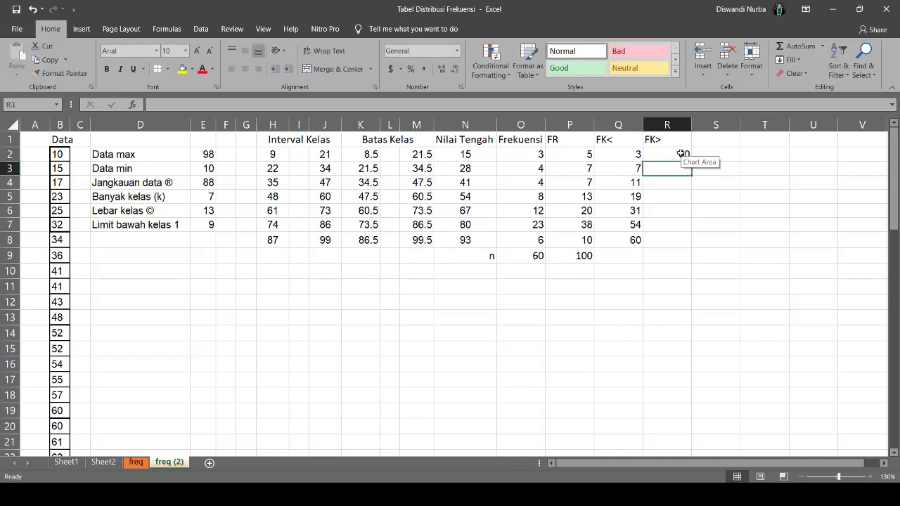
Step: Subtract the previous class's frequency in R3 with the formula =R2-O2 and fill it down to R8
type("=")
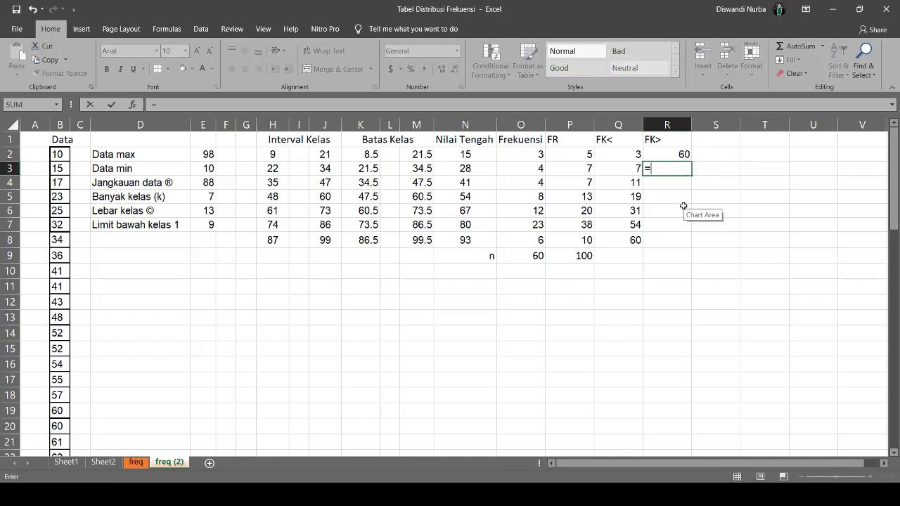
left_click(667, 154)
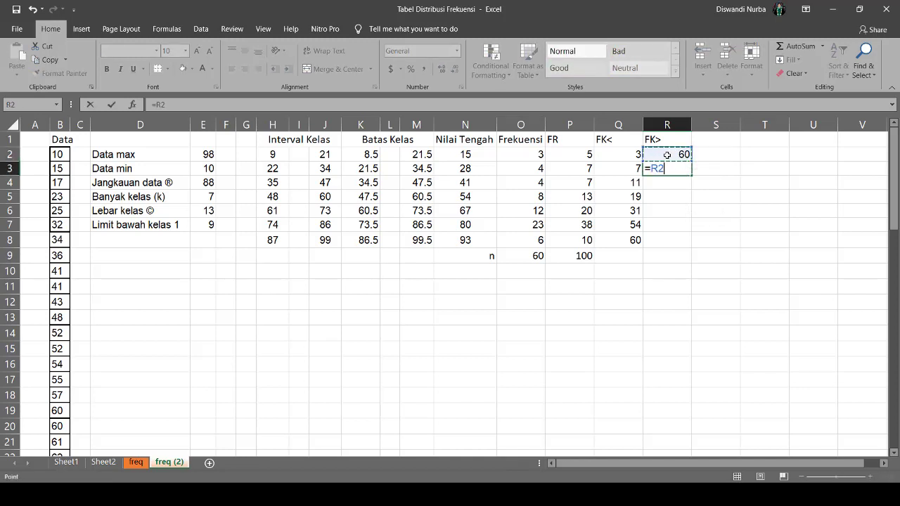
type("-")
left_click(532, 156)
key("Return")
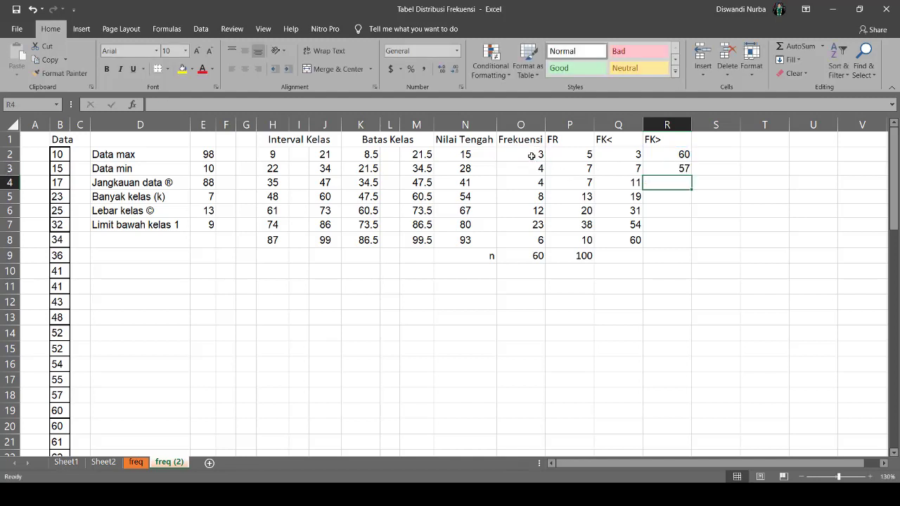
left_click(676, 172)
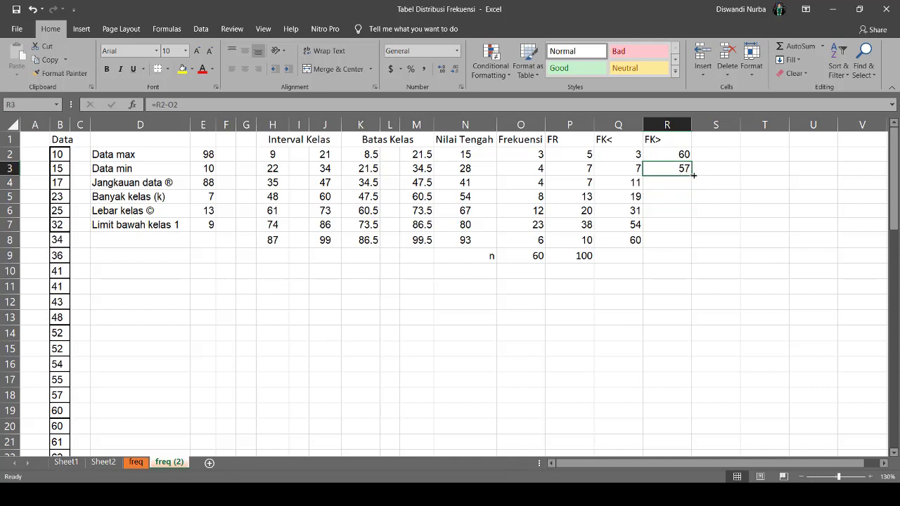
left_click_drag(691, 175, 698, 244)
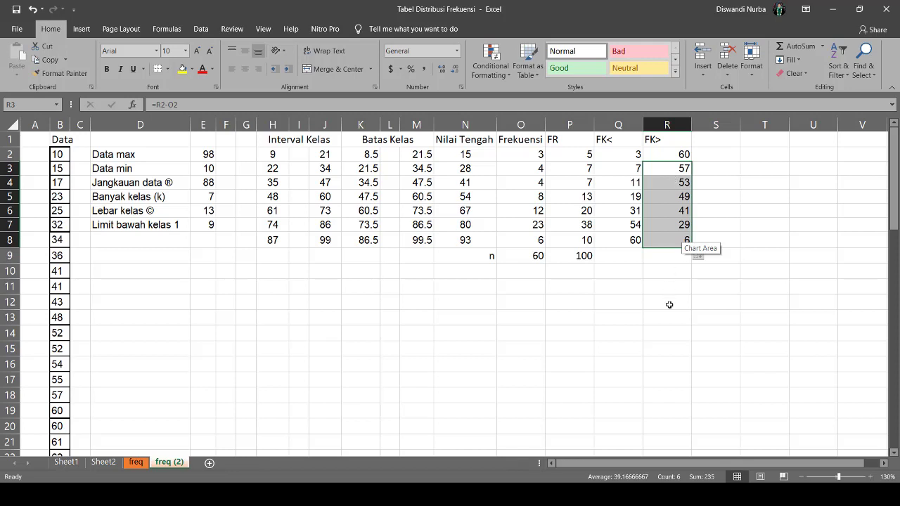
left_click(652, 289)
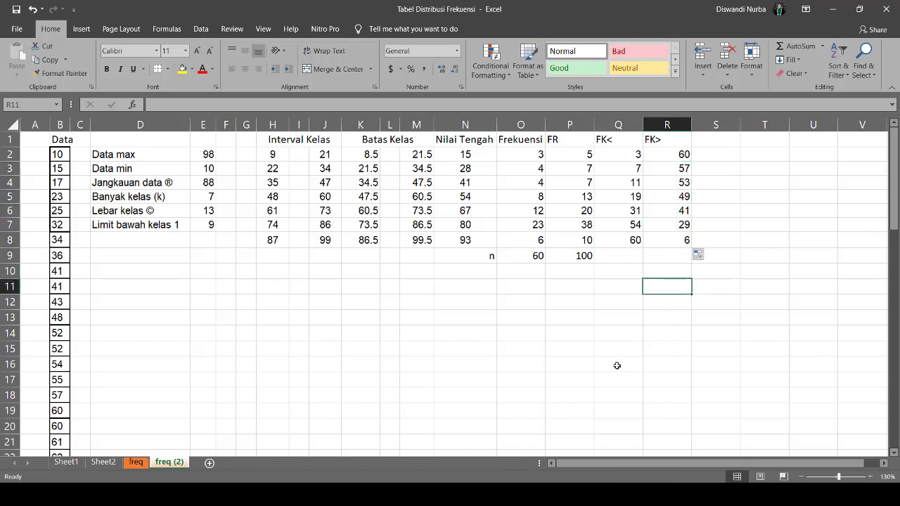
Step: Center the table values in H2:R9 horizontally
left_click_drag(273, 150, 666, 251)
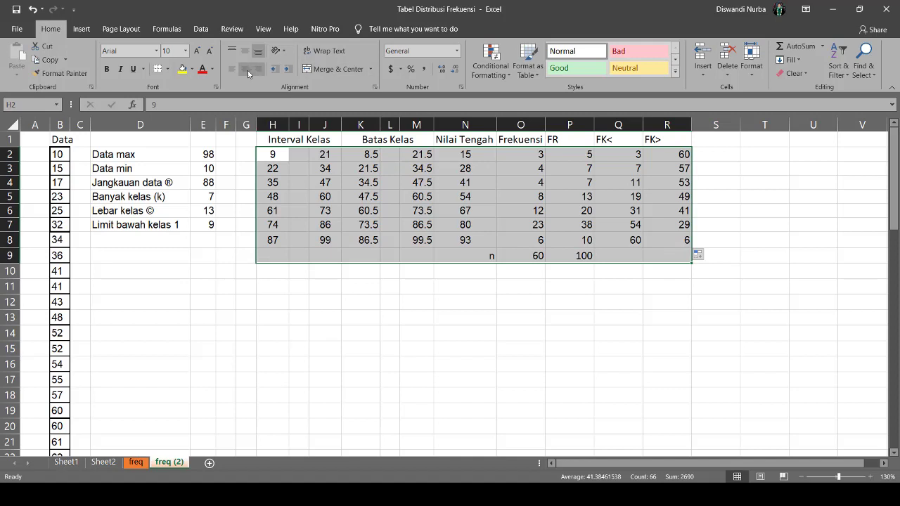
left_click(244, 68)
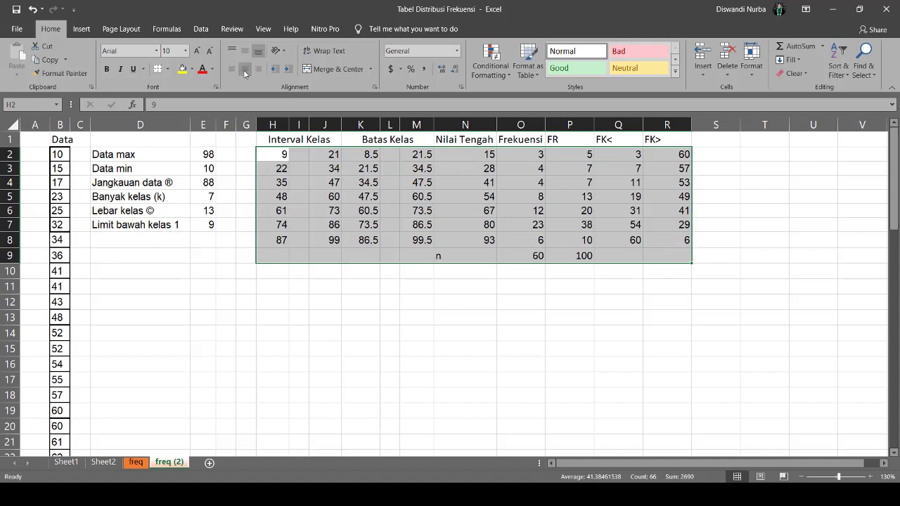
left_click(474, 333)
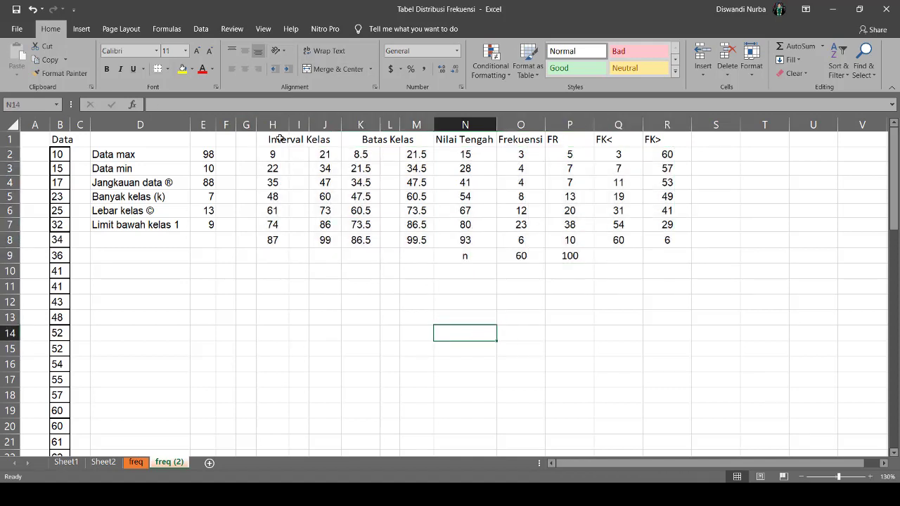
Step: Apply outline and inside borders to the frequency table in H1:R8
left_click_drag(280, 138, 669, 240)
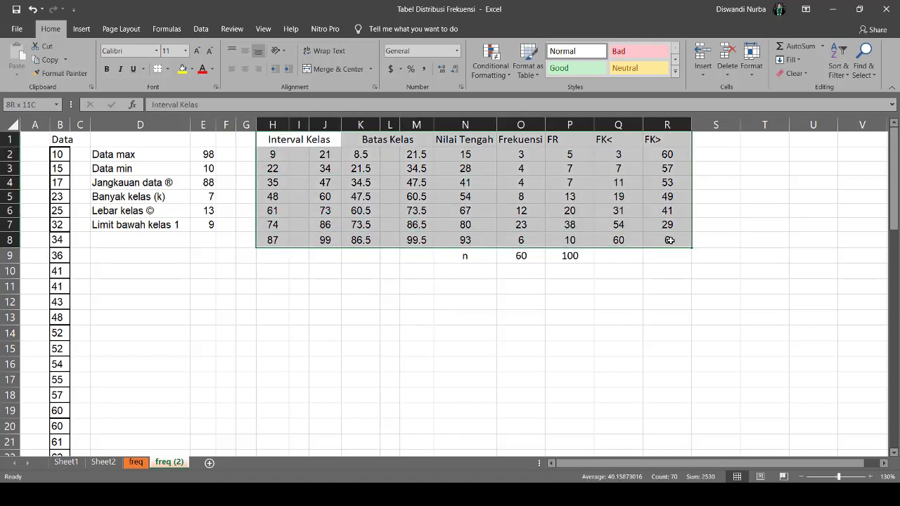
left_click_drag(669, 240, 669, 239)
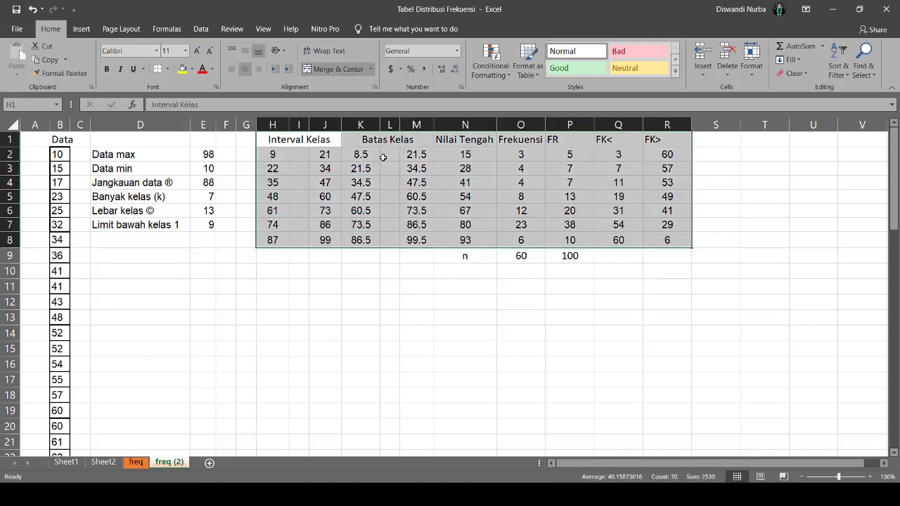
key("ctrl+1")
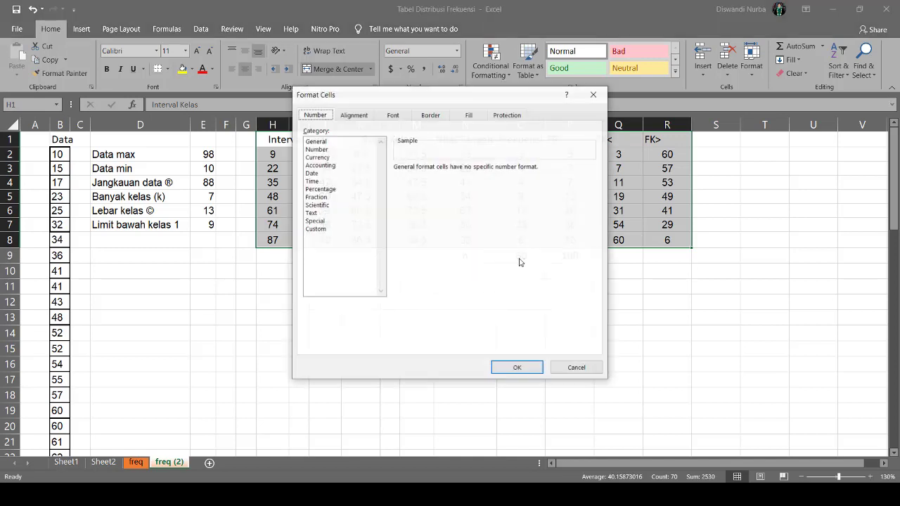
left_click(434, 115)
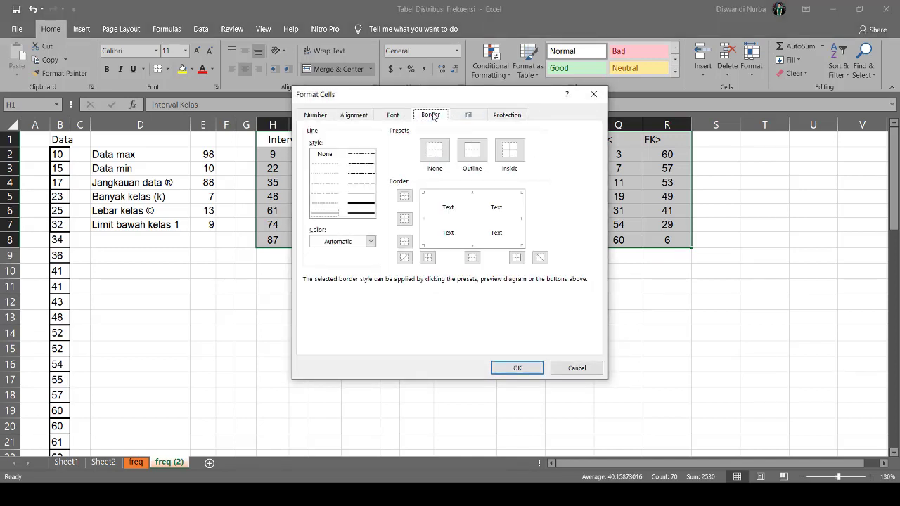
left_click(471, 150)
left_click(509, 150)
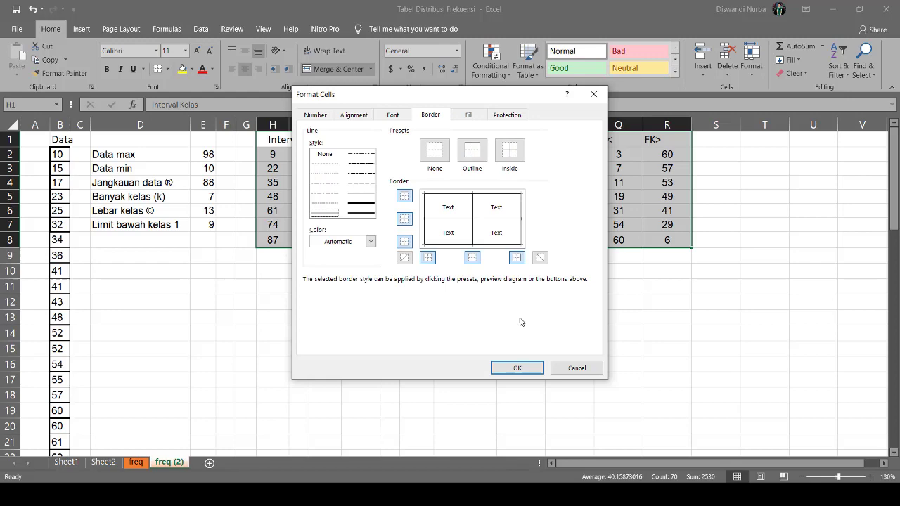
left_click(516, 368)
left_click(612, 331)
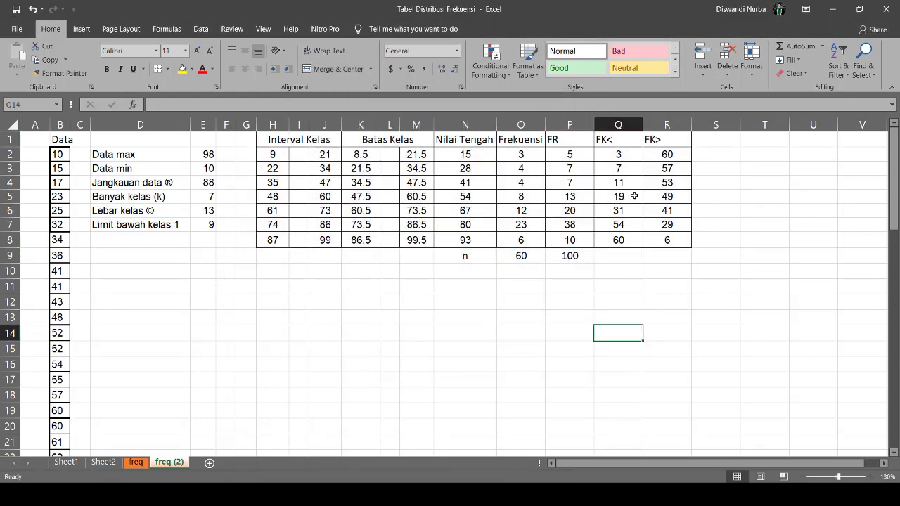
Step: Enter a text dash '- in I2 between the class limits and fill it down to I8
left_click(298, 156)
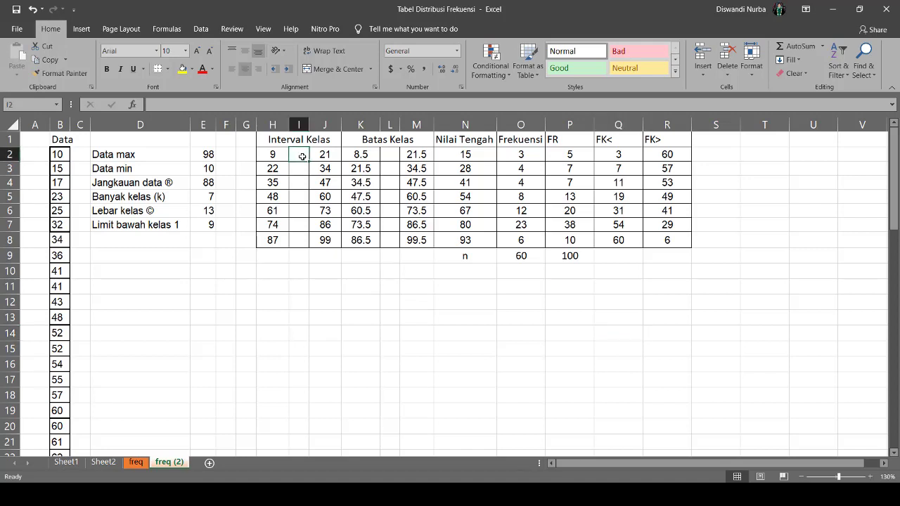
type("'-")
key("Return")
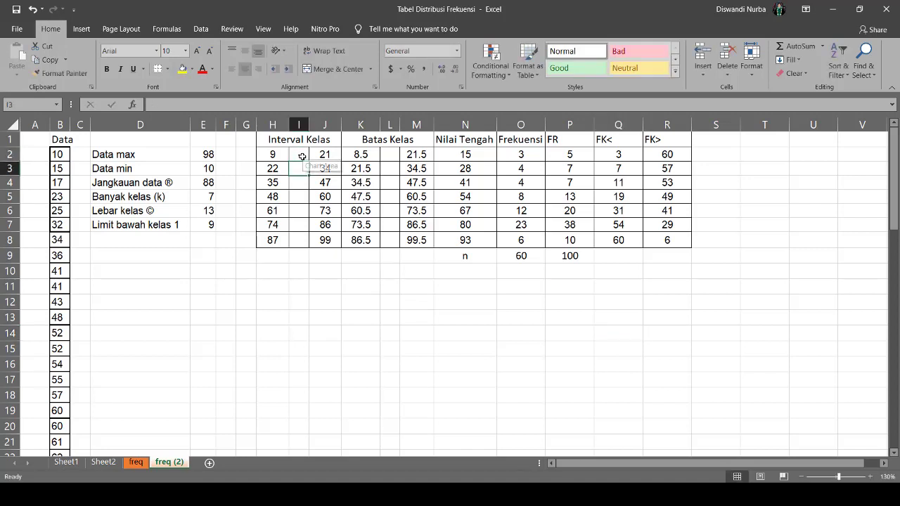
key("Up")
left_click_drag(310, 163, 309, 243)
Step: Copy the dashes from I2:I8 into L2:L8 between the class boundaries
key("ctrl+c")
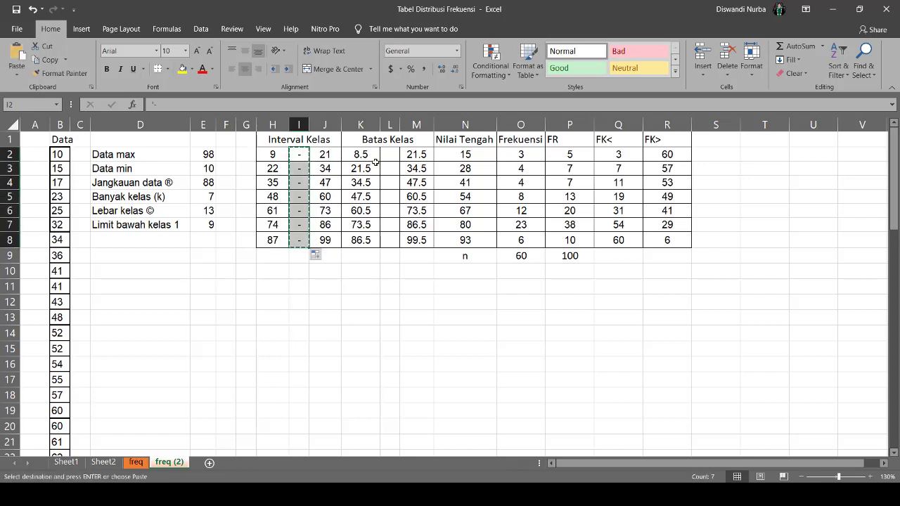
left_click(389, 154)
key("ctrl+v")
left_click(315, 311)
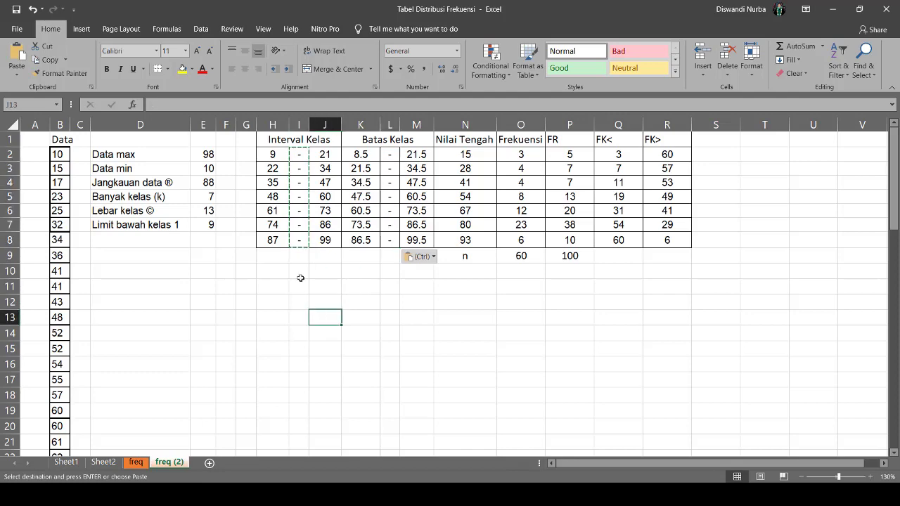
Step: Remove the left and right borders from the dash cells I2:I8 between the class limits
left_click_drag(298, 155, 302, 240)
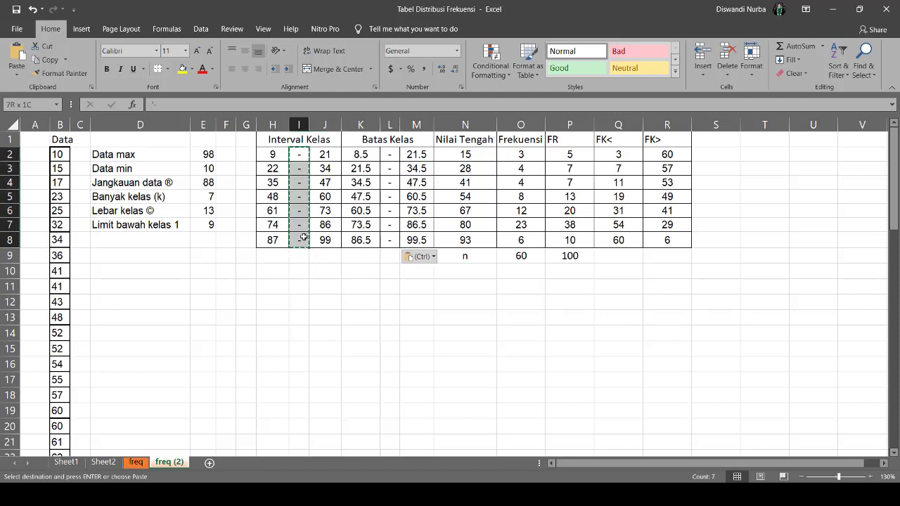
key("ctrl+1")
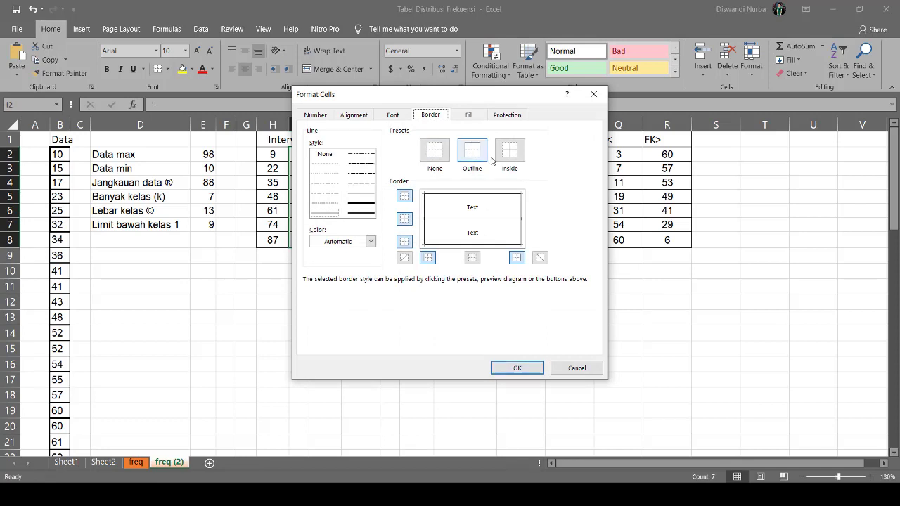
left_click(427, 257)
left_click(518, 257)
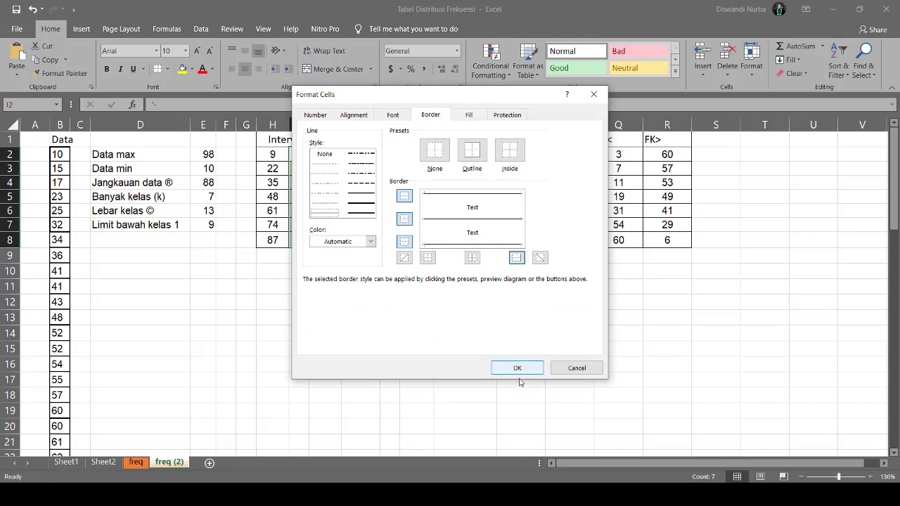
left_click(516, 369)
Step: Remove the left and right borders from the dash cells L2:L8 between the class boundaries
left_click_drag(391, 156, 396, 239)
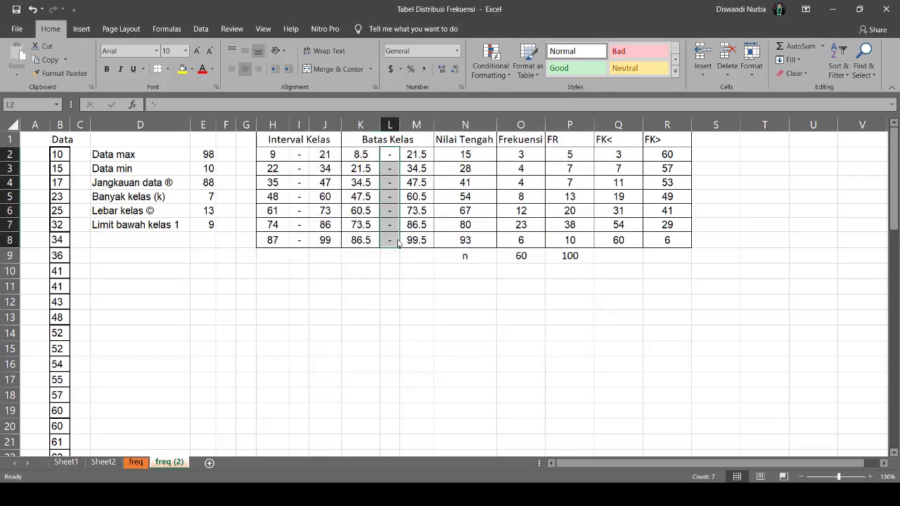
key("ctrl+1")
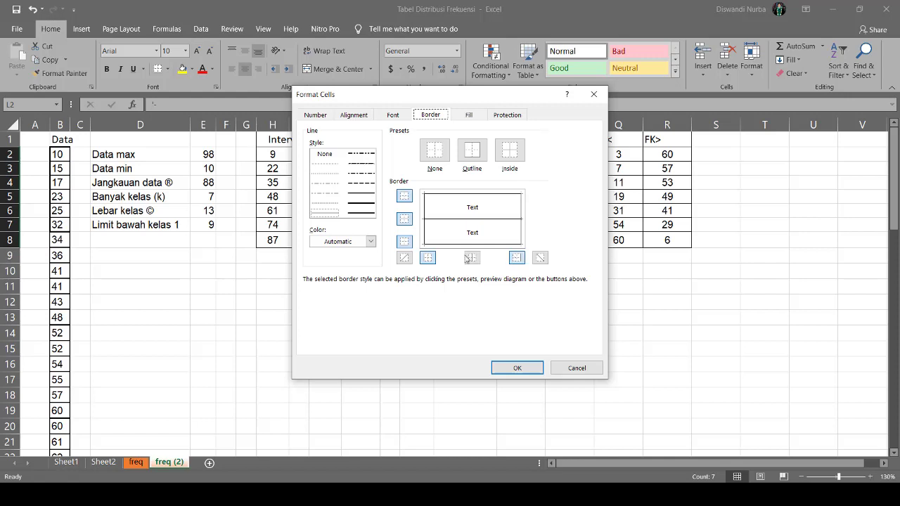
left_click(427, 257)
left_click(517, 258)
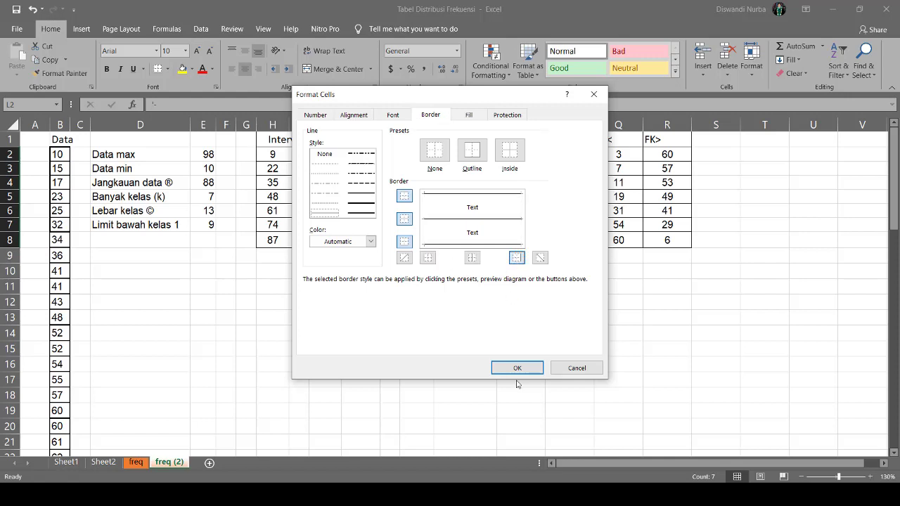
left_click(518, 368)
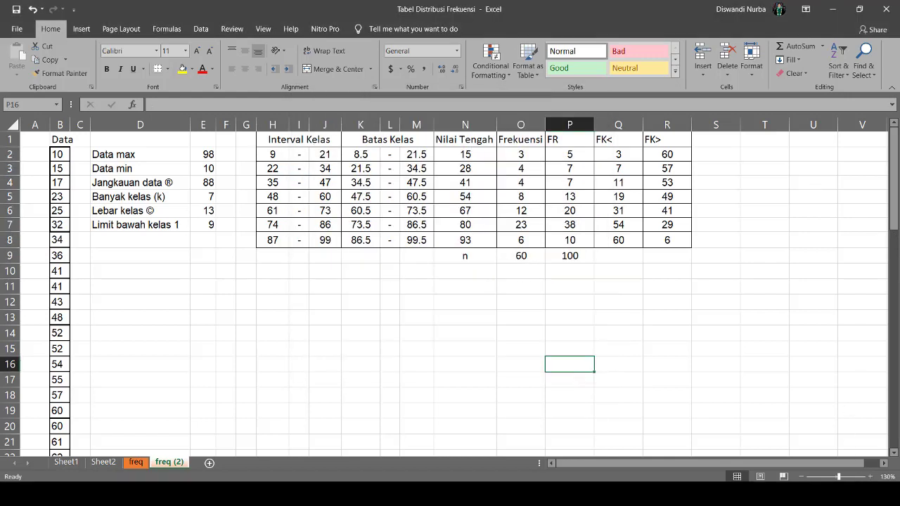
Step: Center the header texts in H1:R1 horizontally
left_click(871, 476)
left_click(872, 476)
left_click(872, 477)
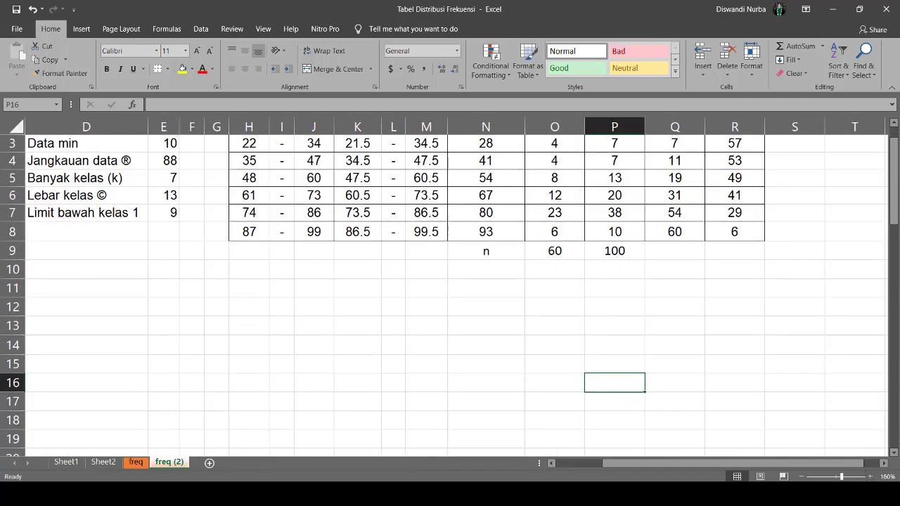
left_click_drag(894, 215, 894, 187)
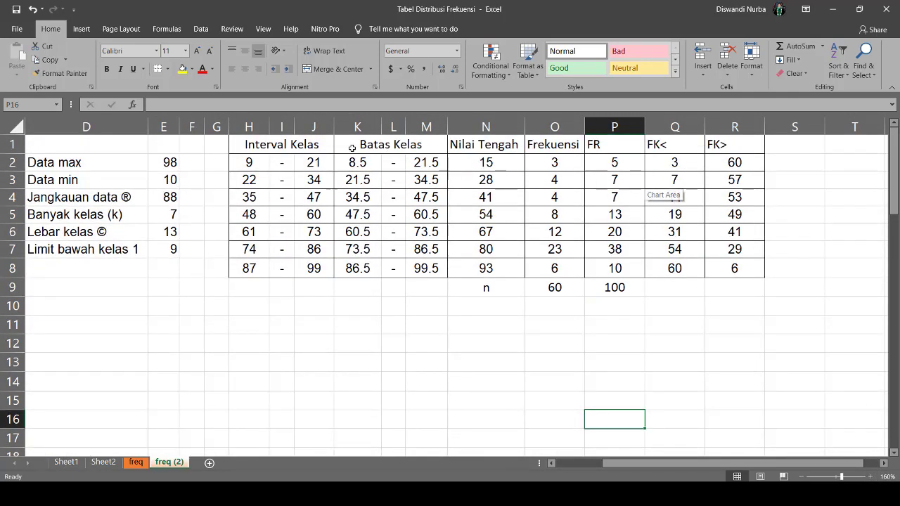
left_click_drag(292, 143, 734, 144)
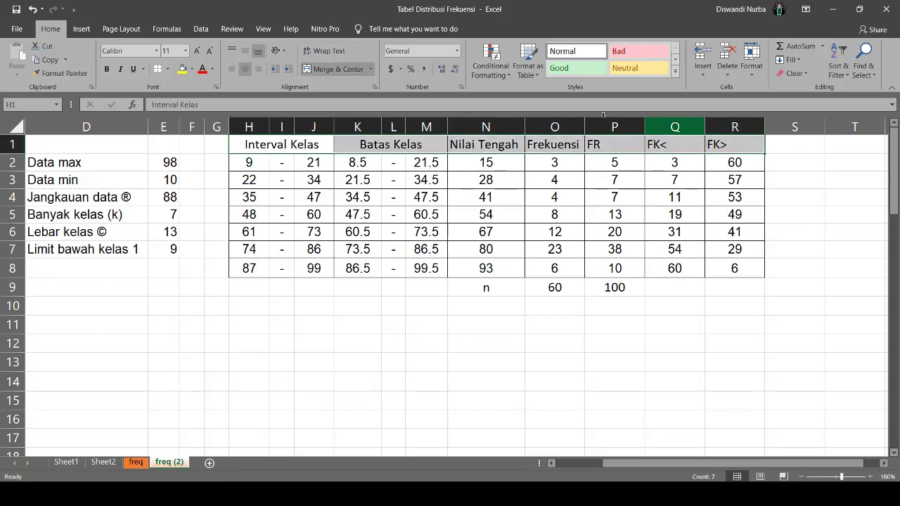
left_click(244, 69)
left_click(245, 69)
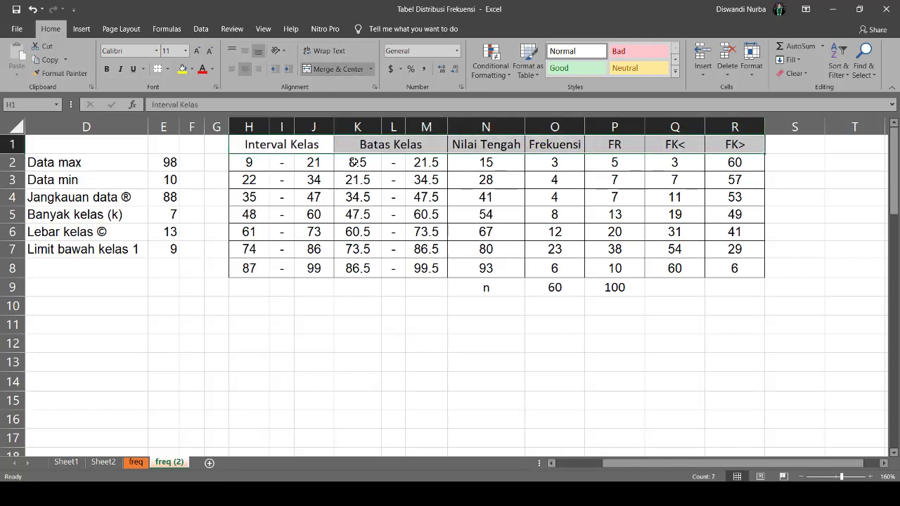
Step: Fill the header row H1:R1 with the green theme color
left_click(192, 69)
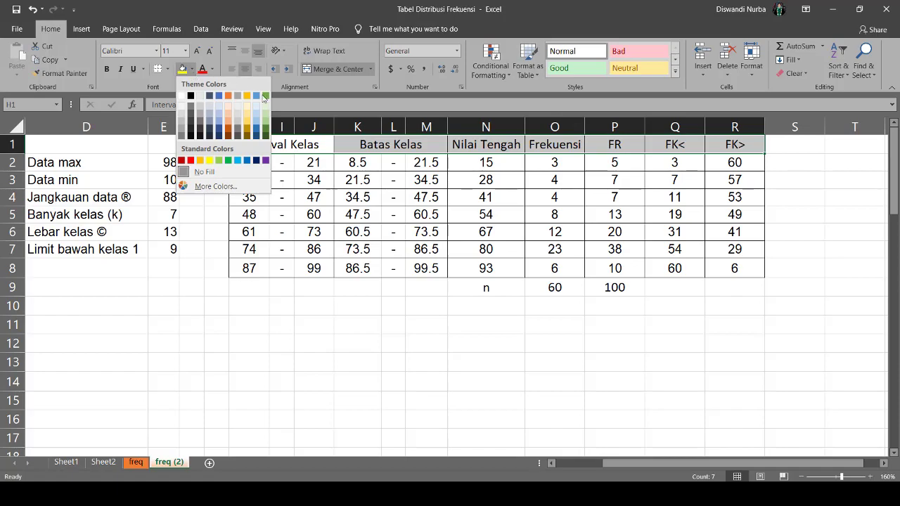
left_click(266, 97)
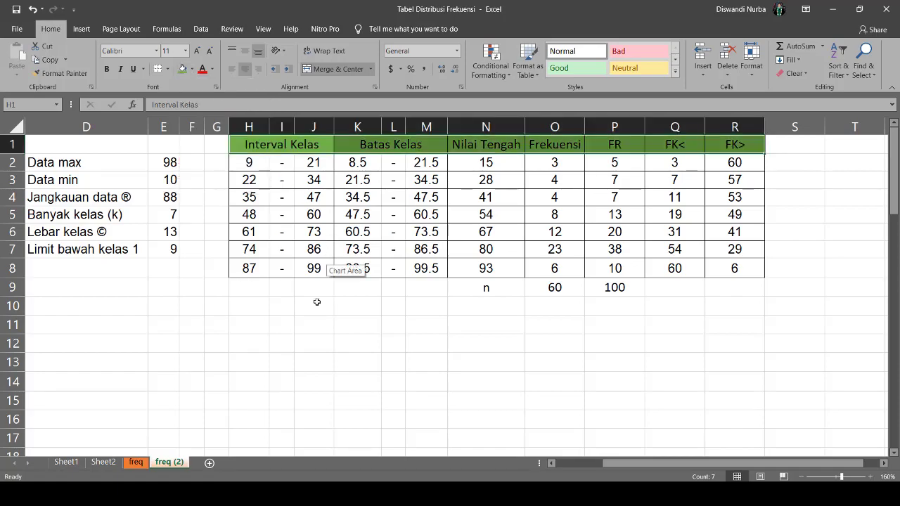
left_click(327, 322)
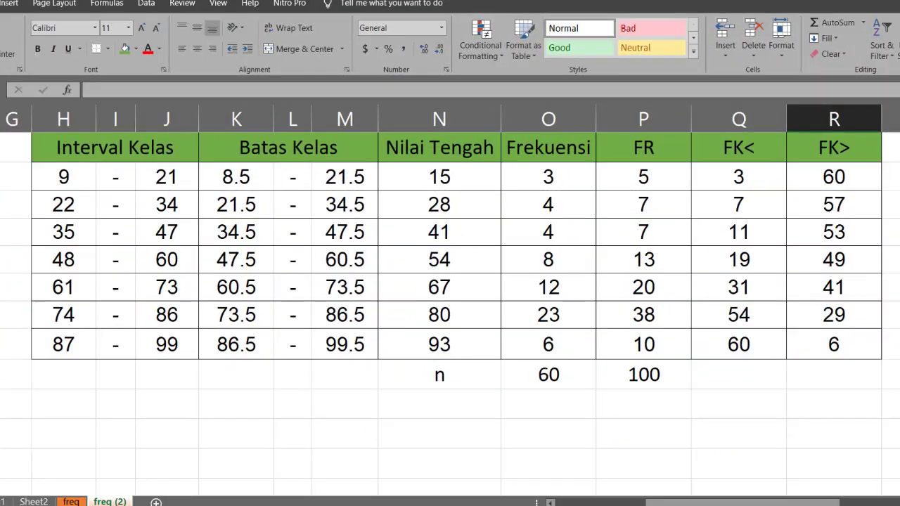